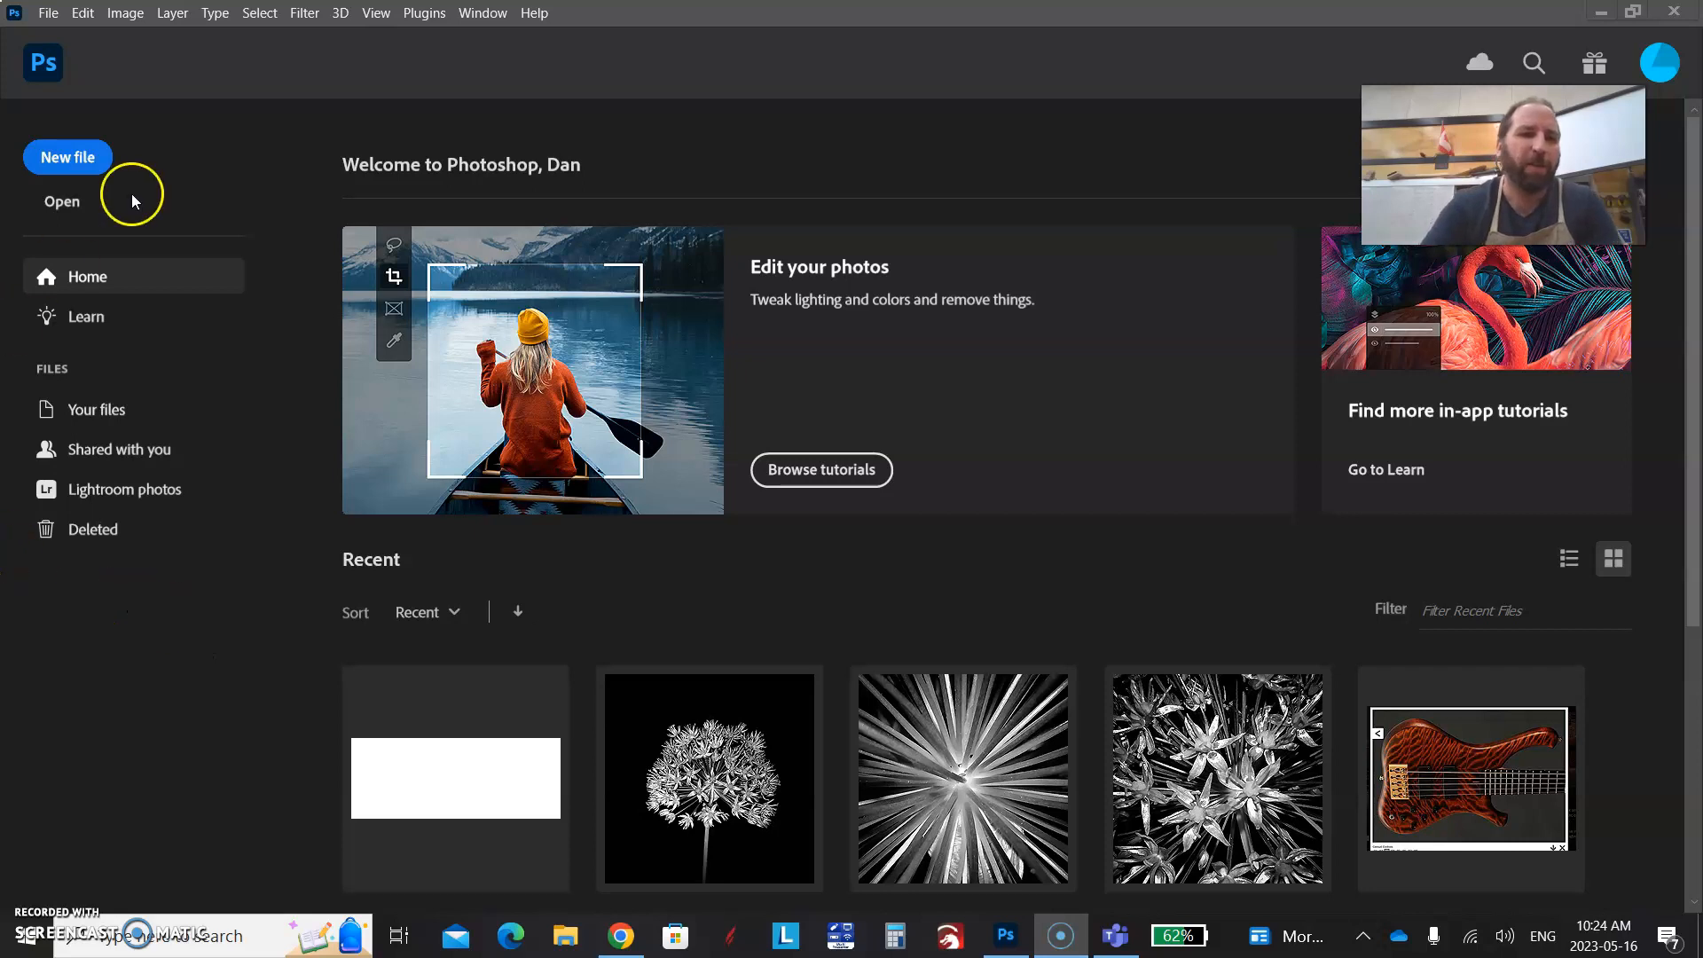
Create a new document 13 inches wide and 5 inches high with a resolution of 300 pixels/inch
left_click(79, 157)
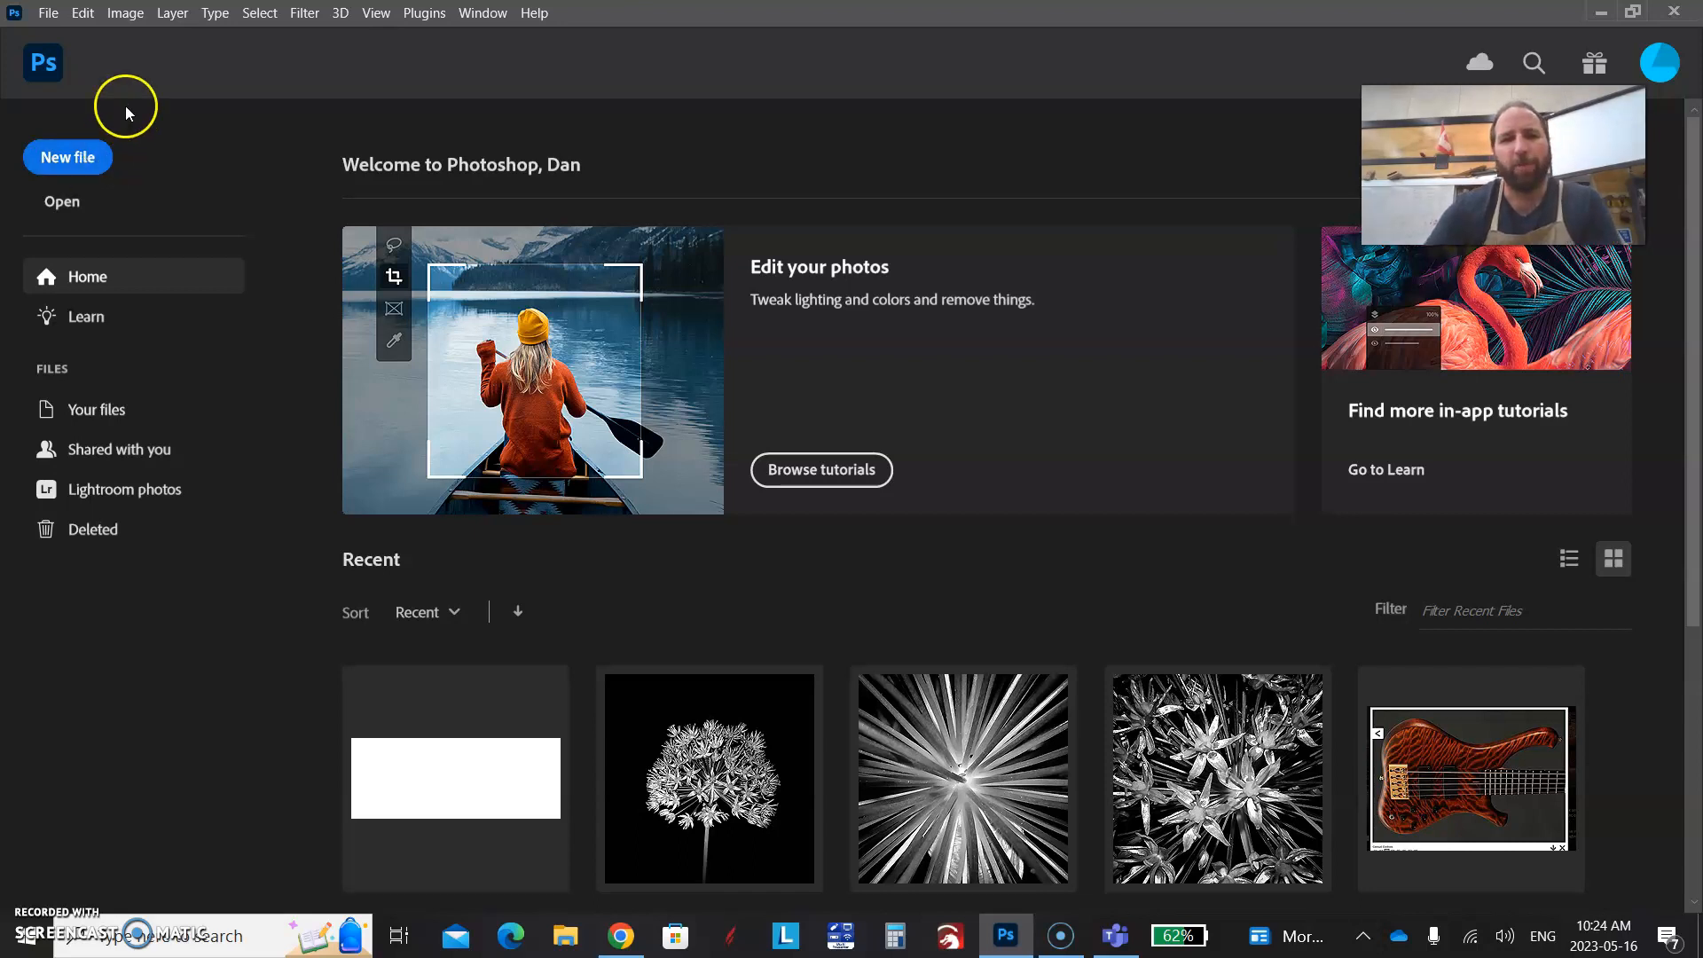
left_click(98, 161)
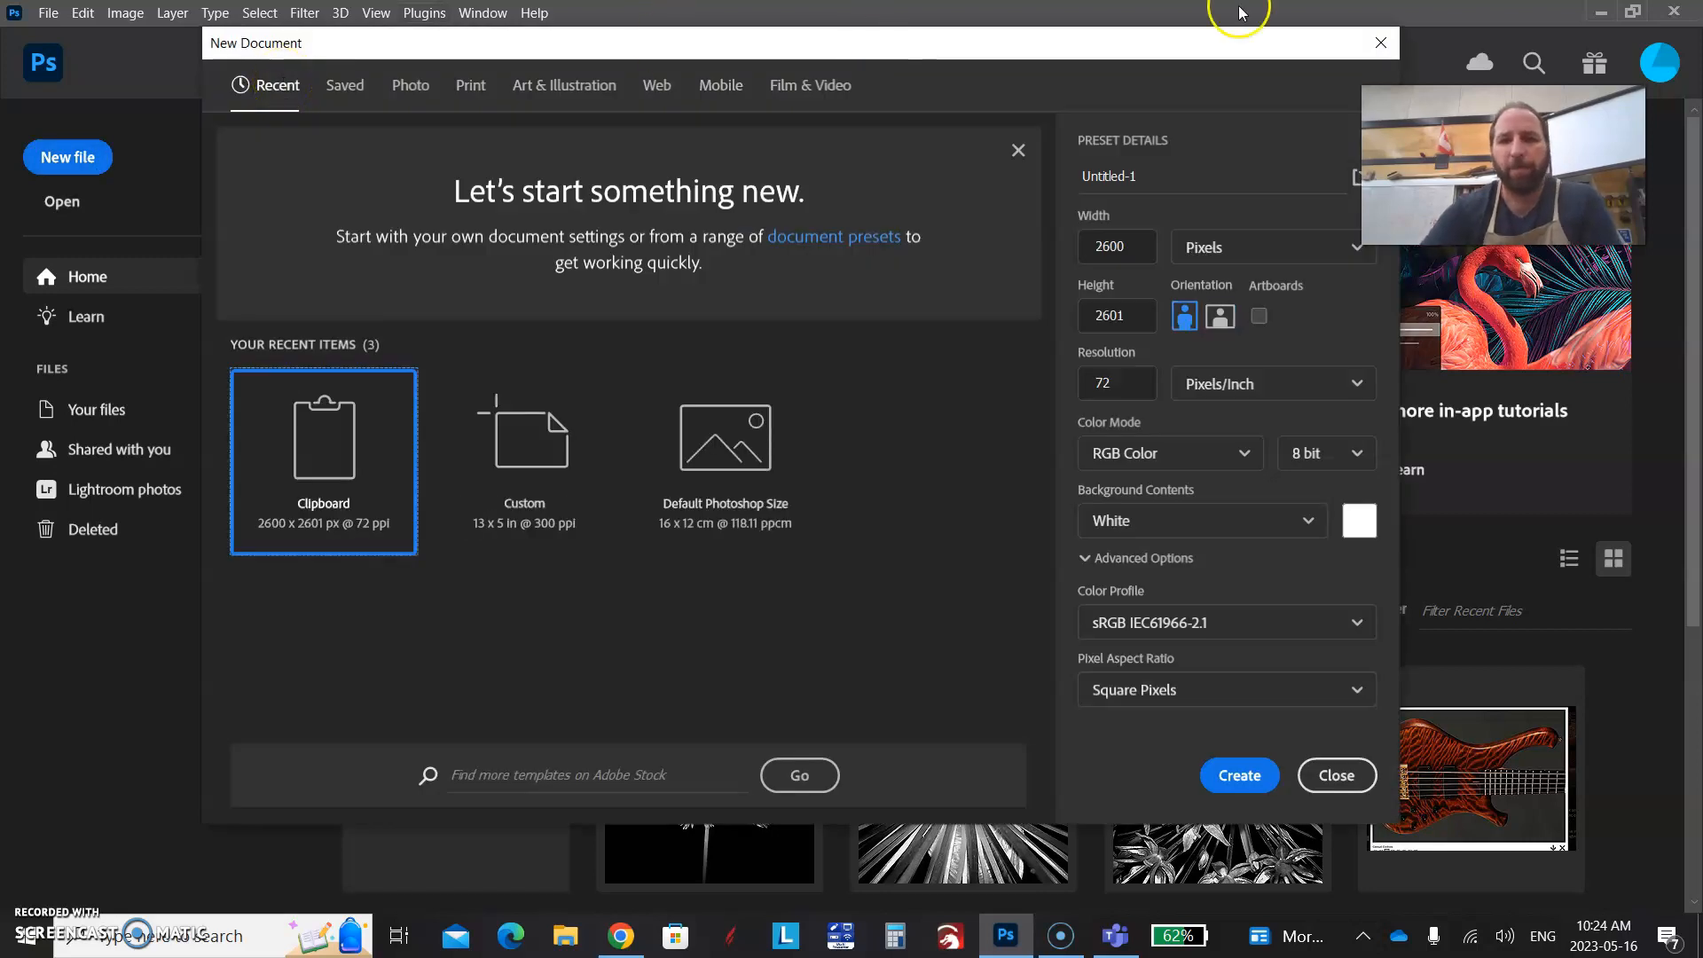
left_click(1238, 254)
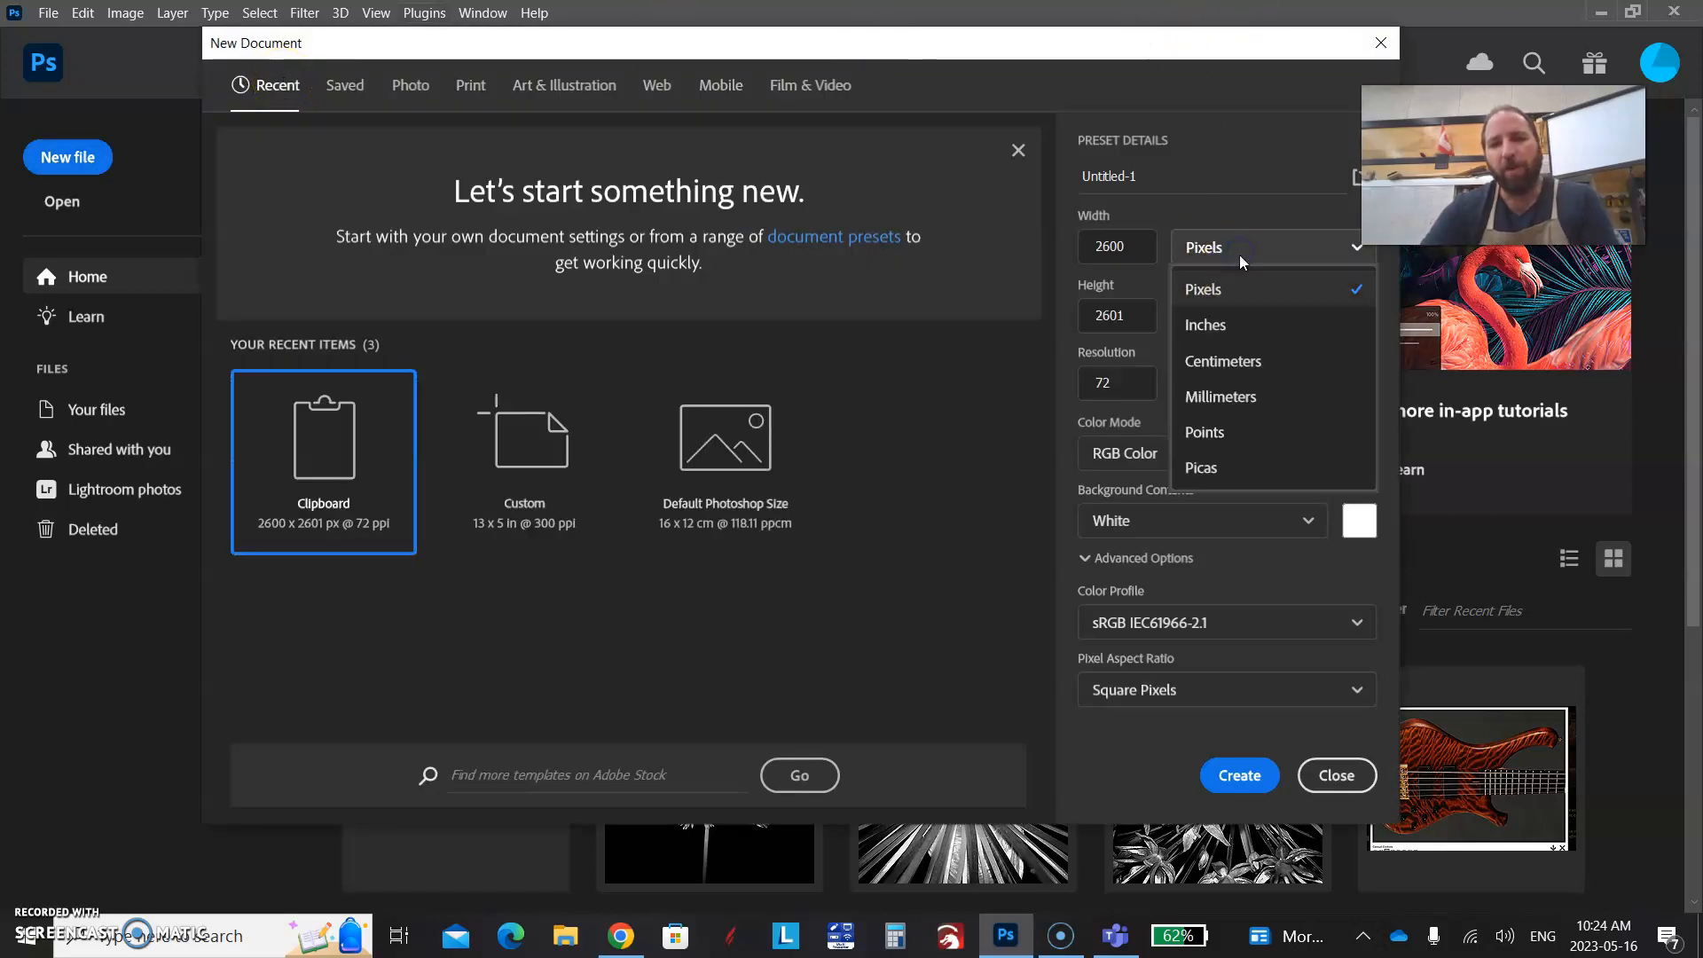
left_click(1262, 326)
left_click(1144, 249)
left_click(1128, 248)
left_click_drag(1085, 255, 1226, 283)
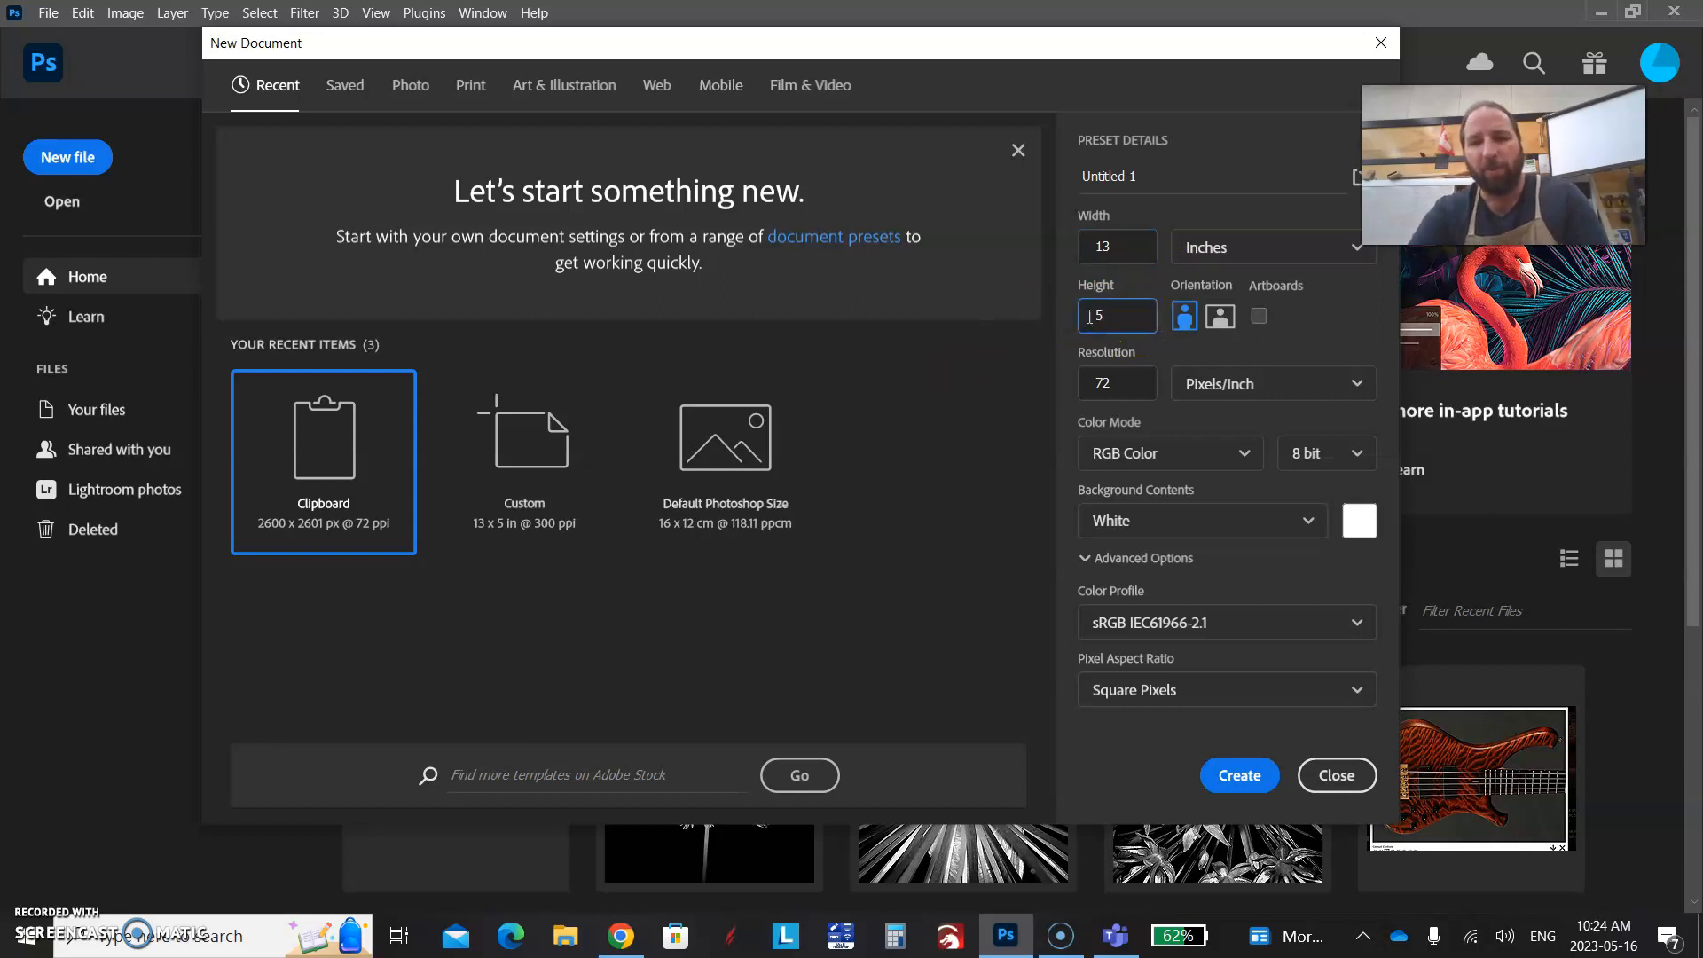
left_click_drag(1114, 382, 1079, 383)
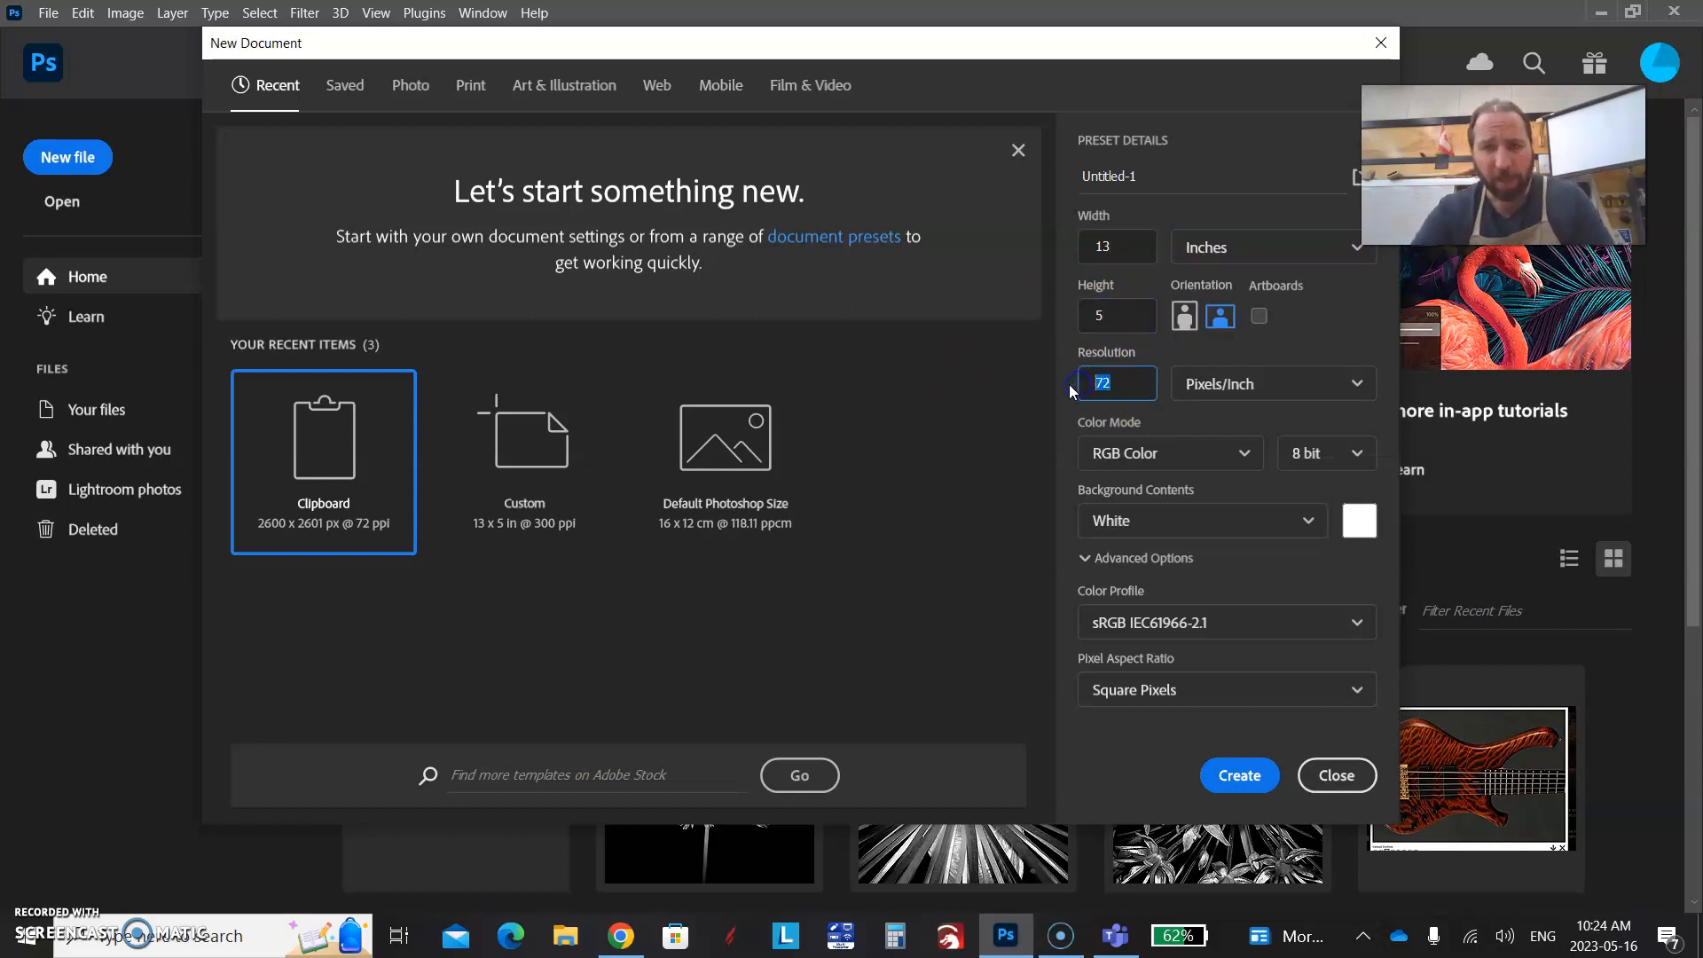
type("300")
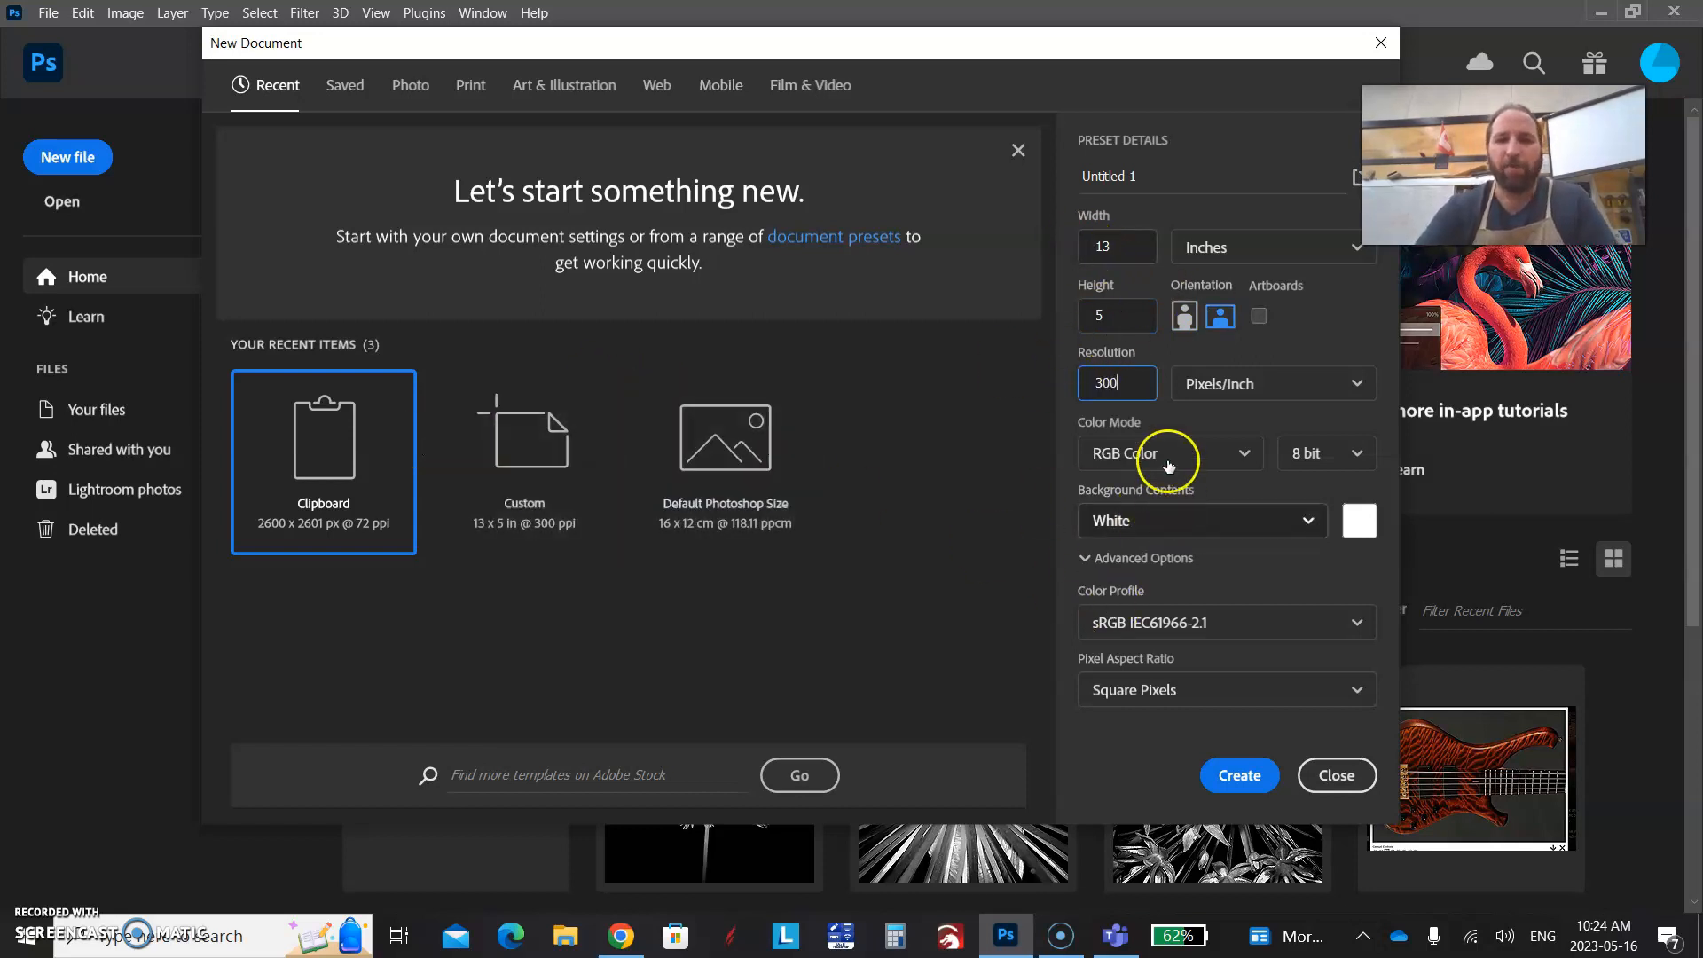
left_click(1256, 778)
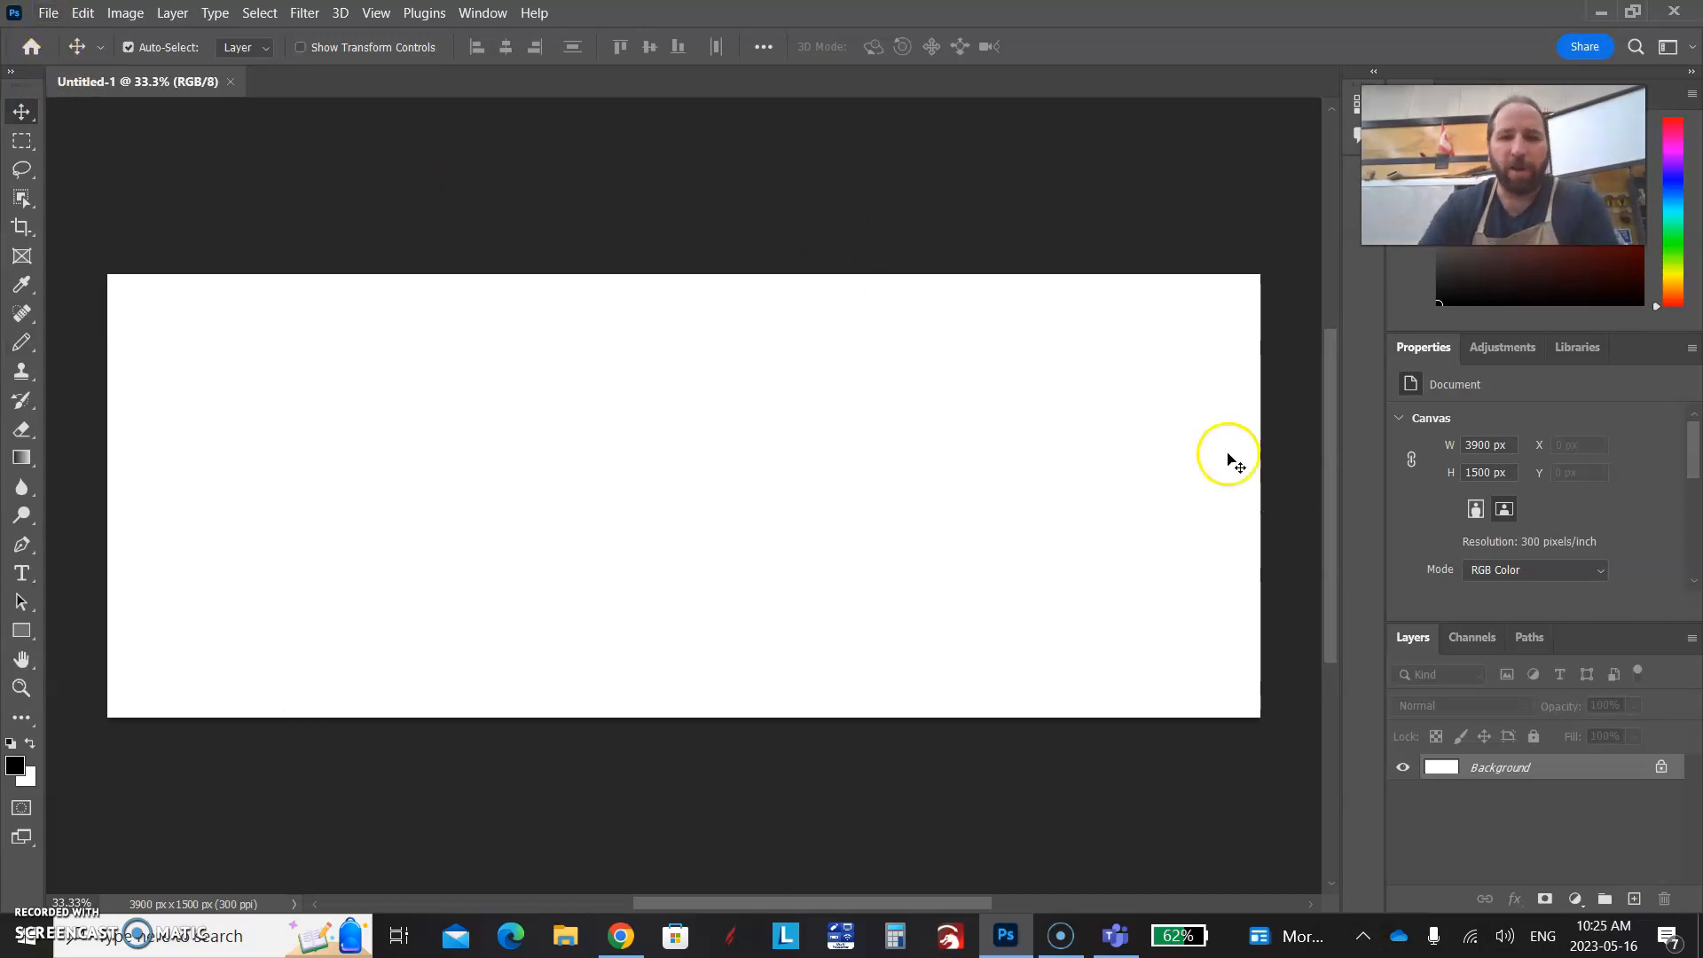
Save the document as Triptych.psd in the Downloads folder, replacing the existing file
left_click(48, 13)
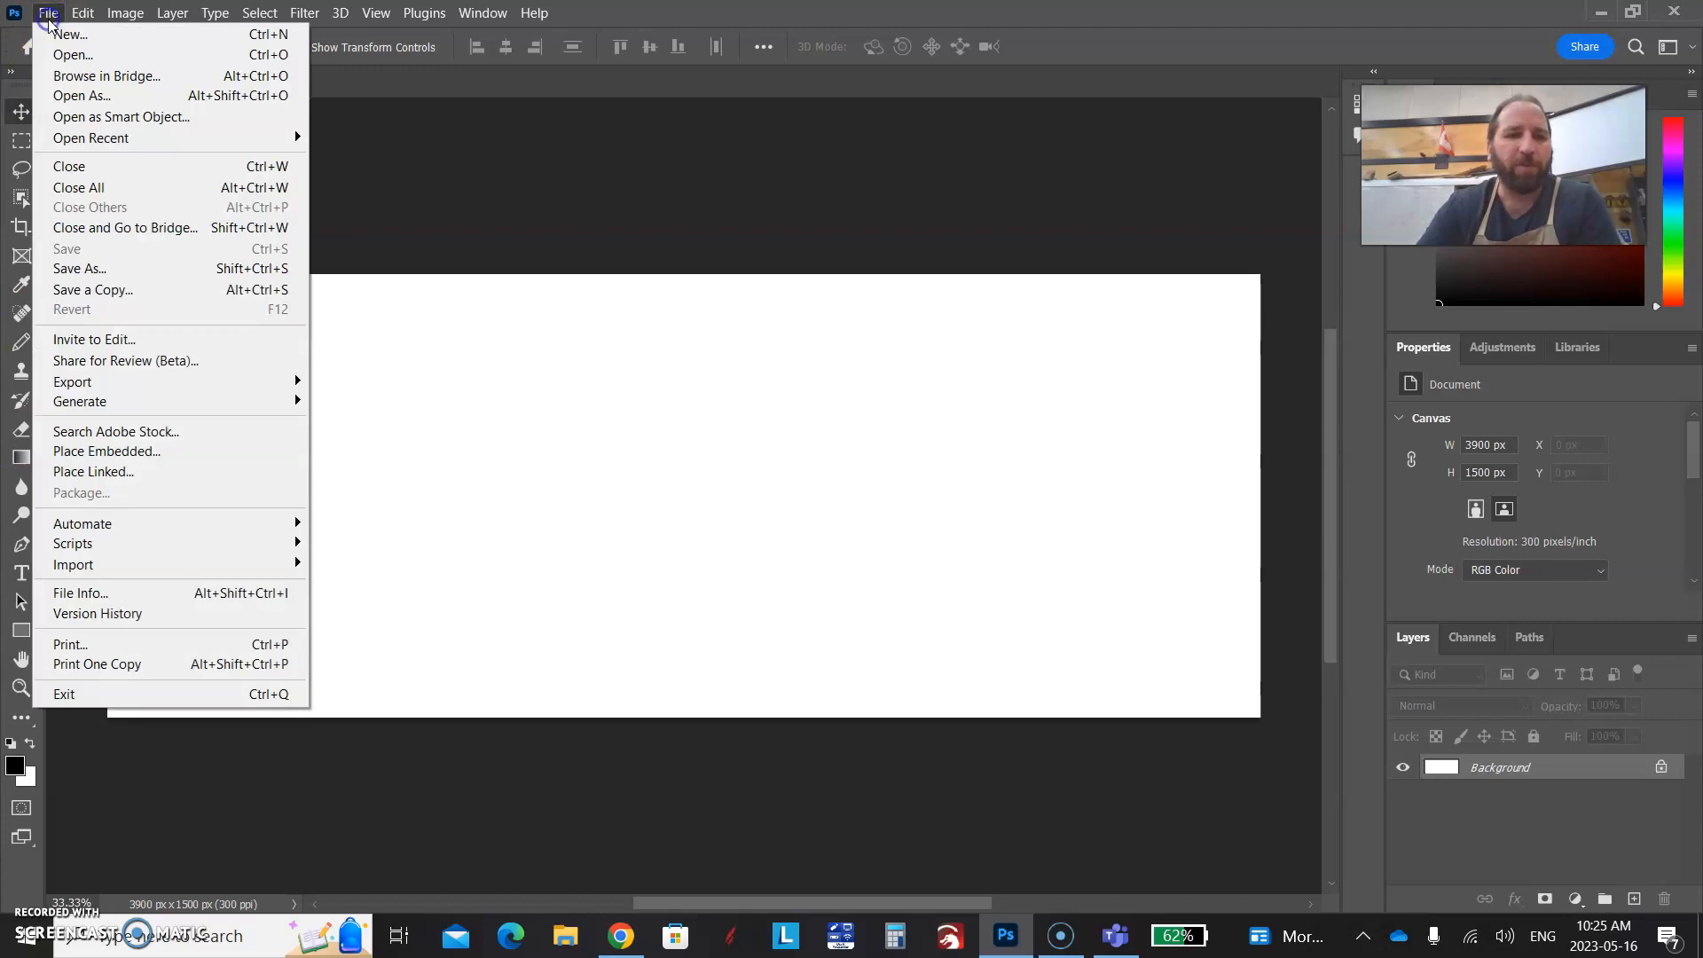
left_click(116, 266)
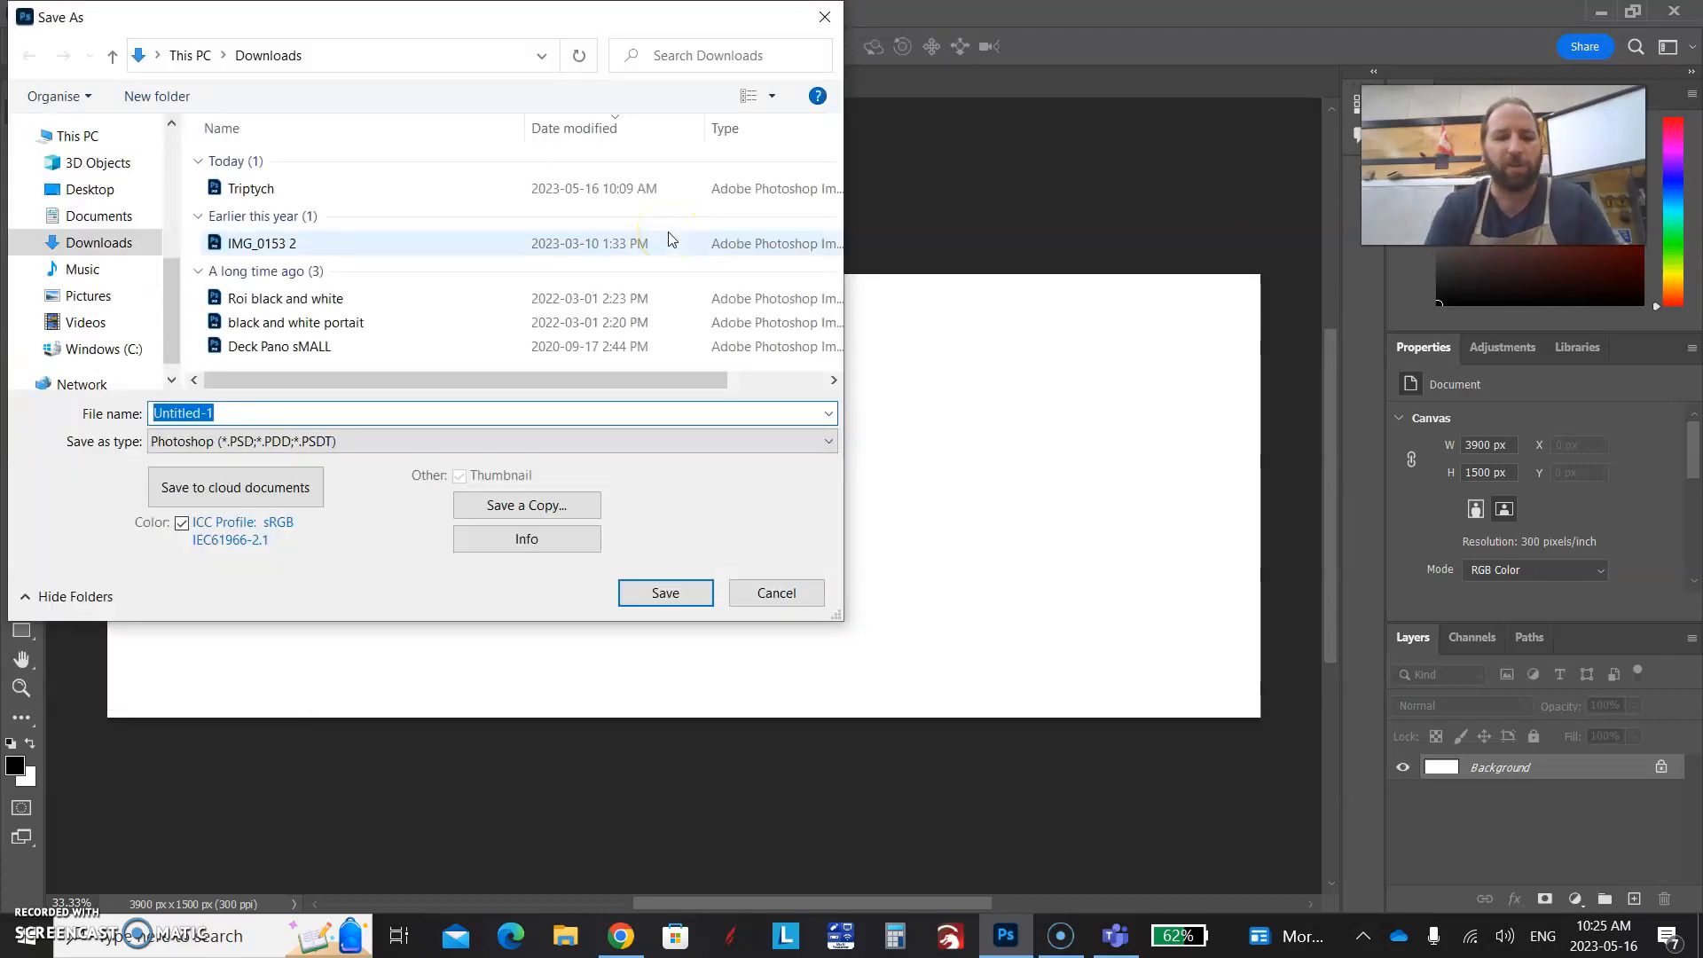
type("Triptych")
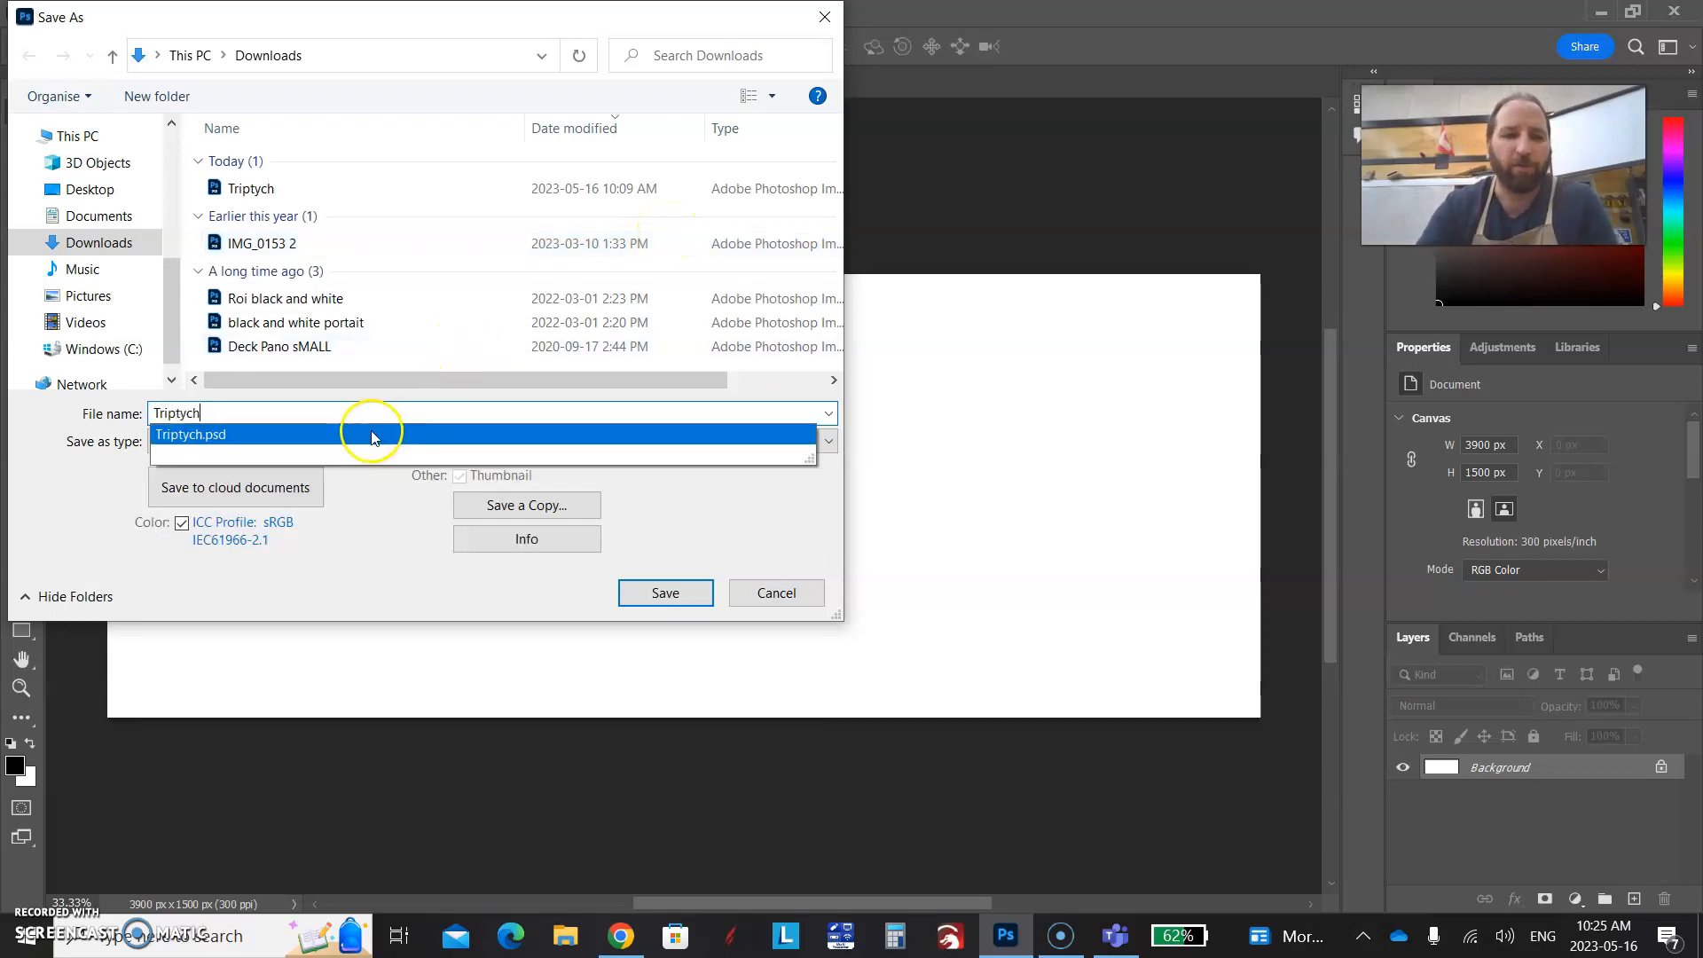
left_click(264, 435)
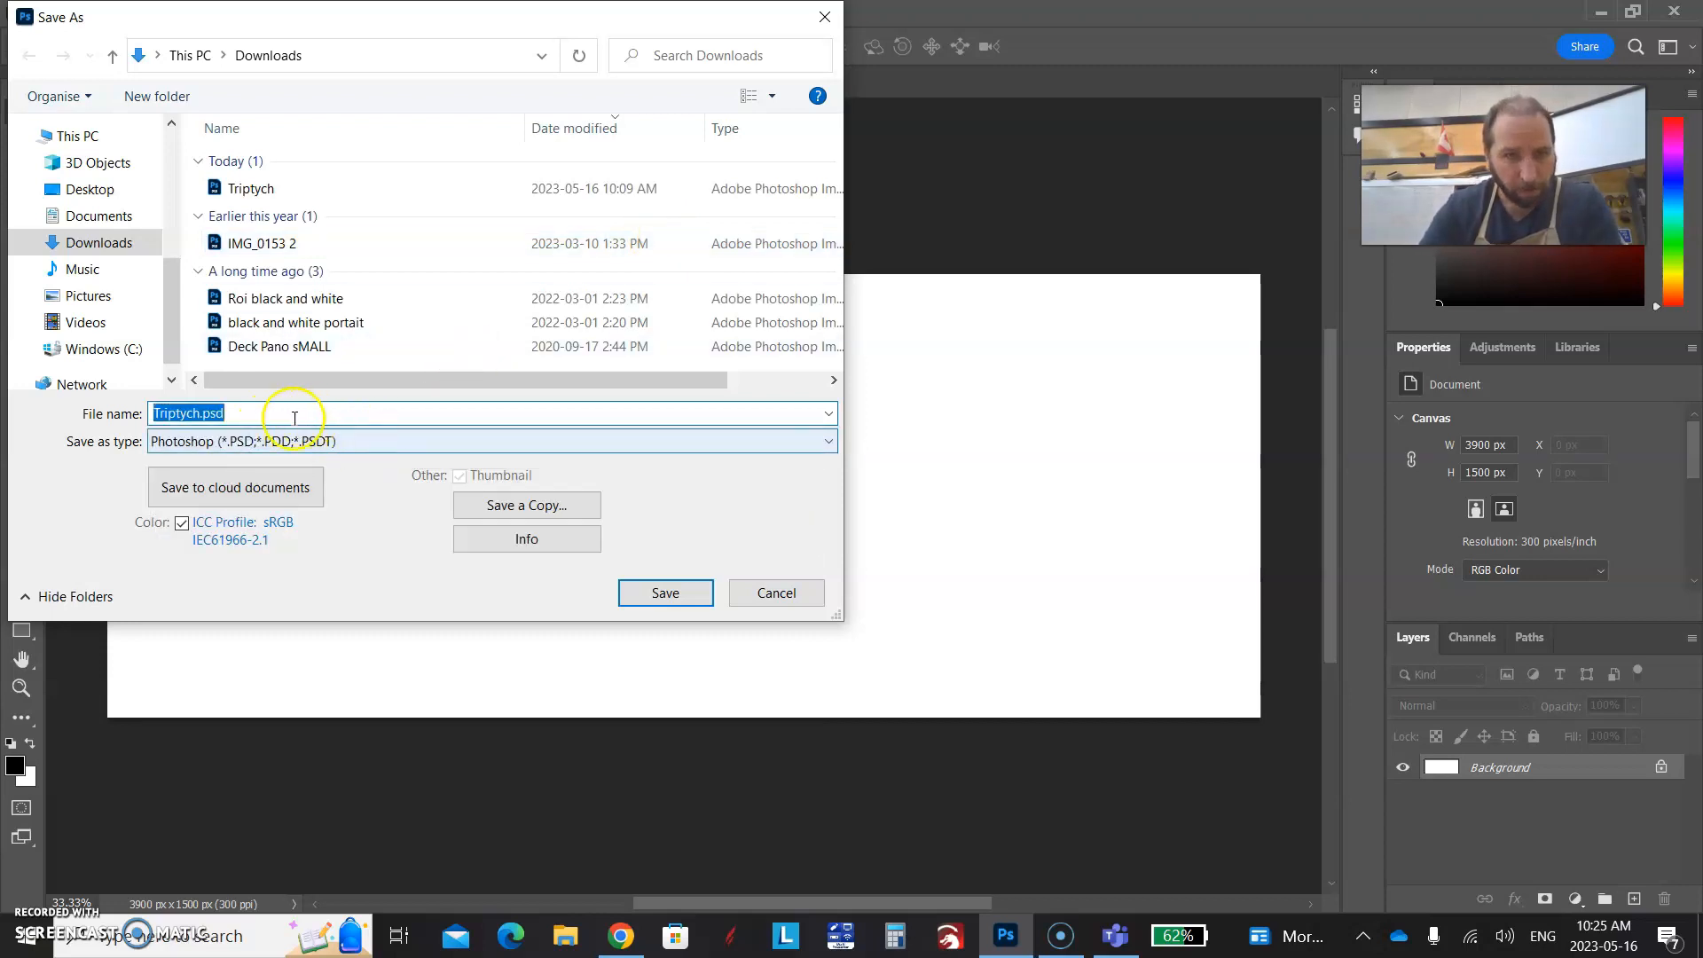
left_click(673, 588)
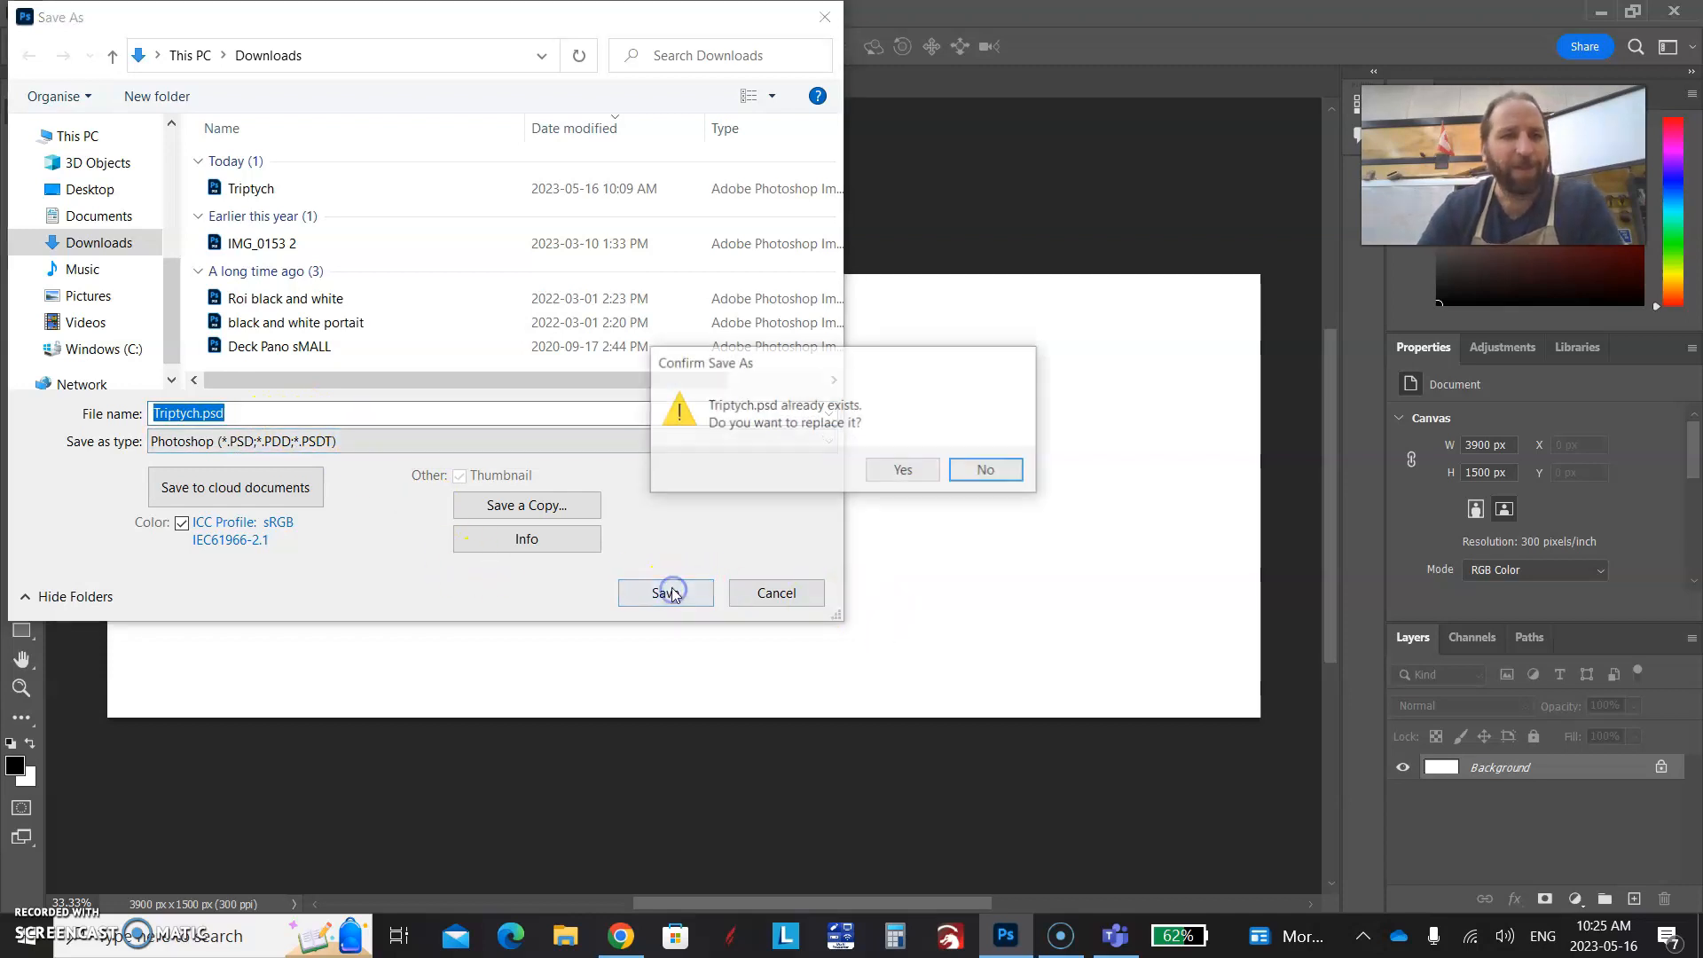
left_click(902, 471)
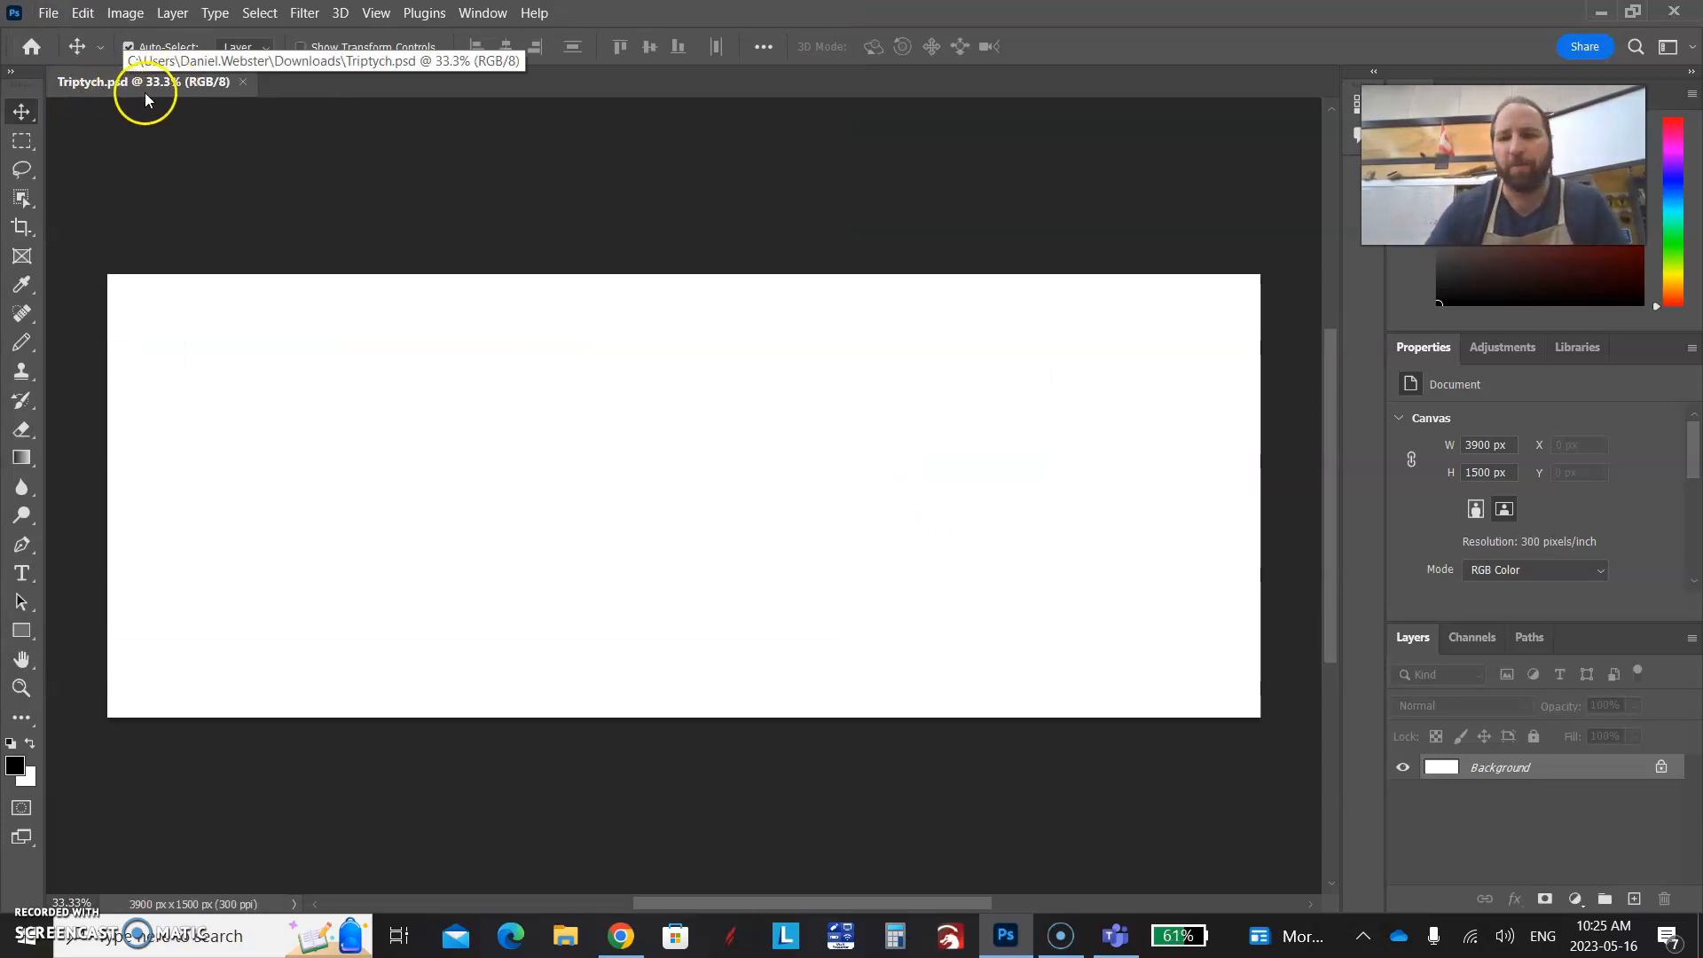
left_click(55, 20)
left_click(62, 51)
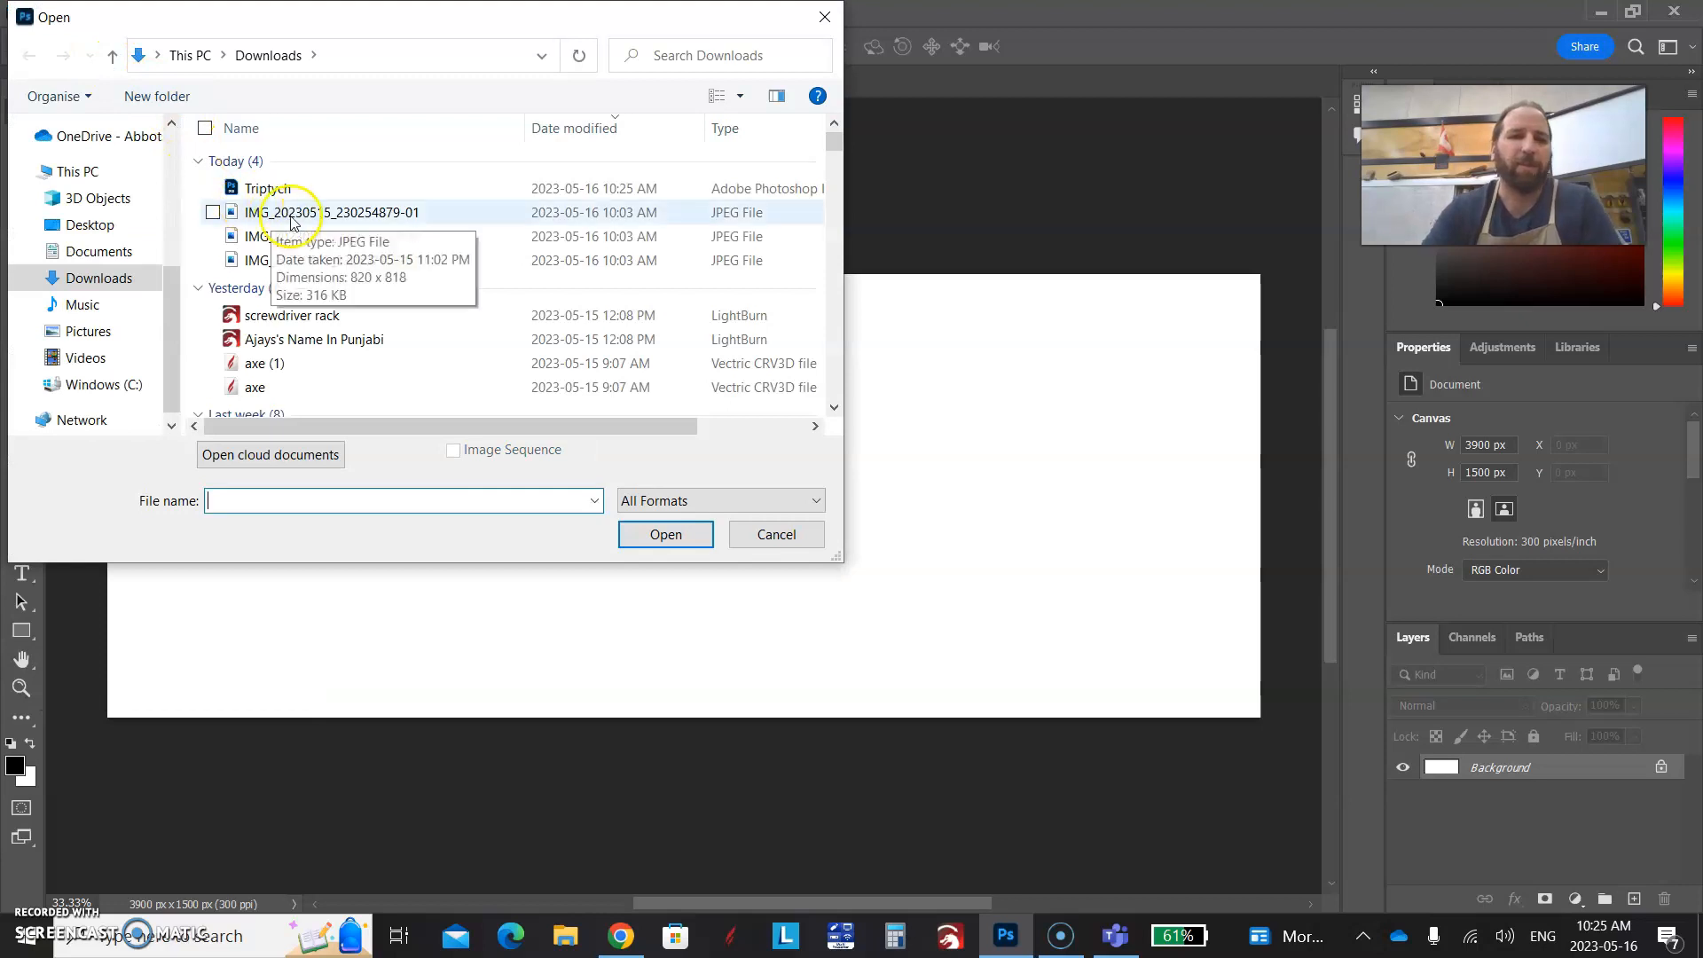
left_click(292, 217)
left_click(295, 263, "shift")
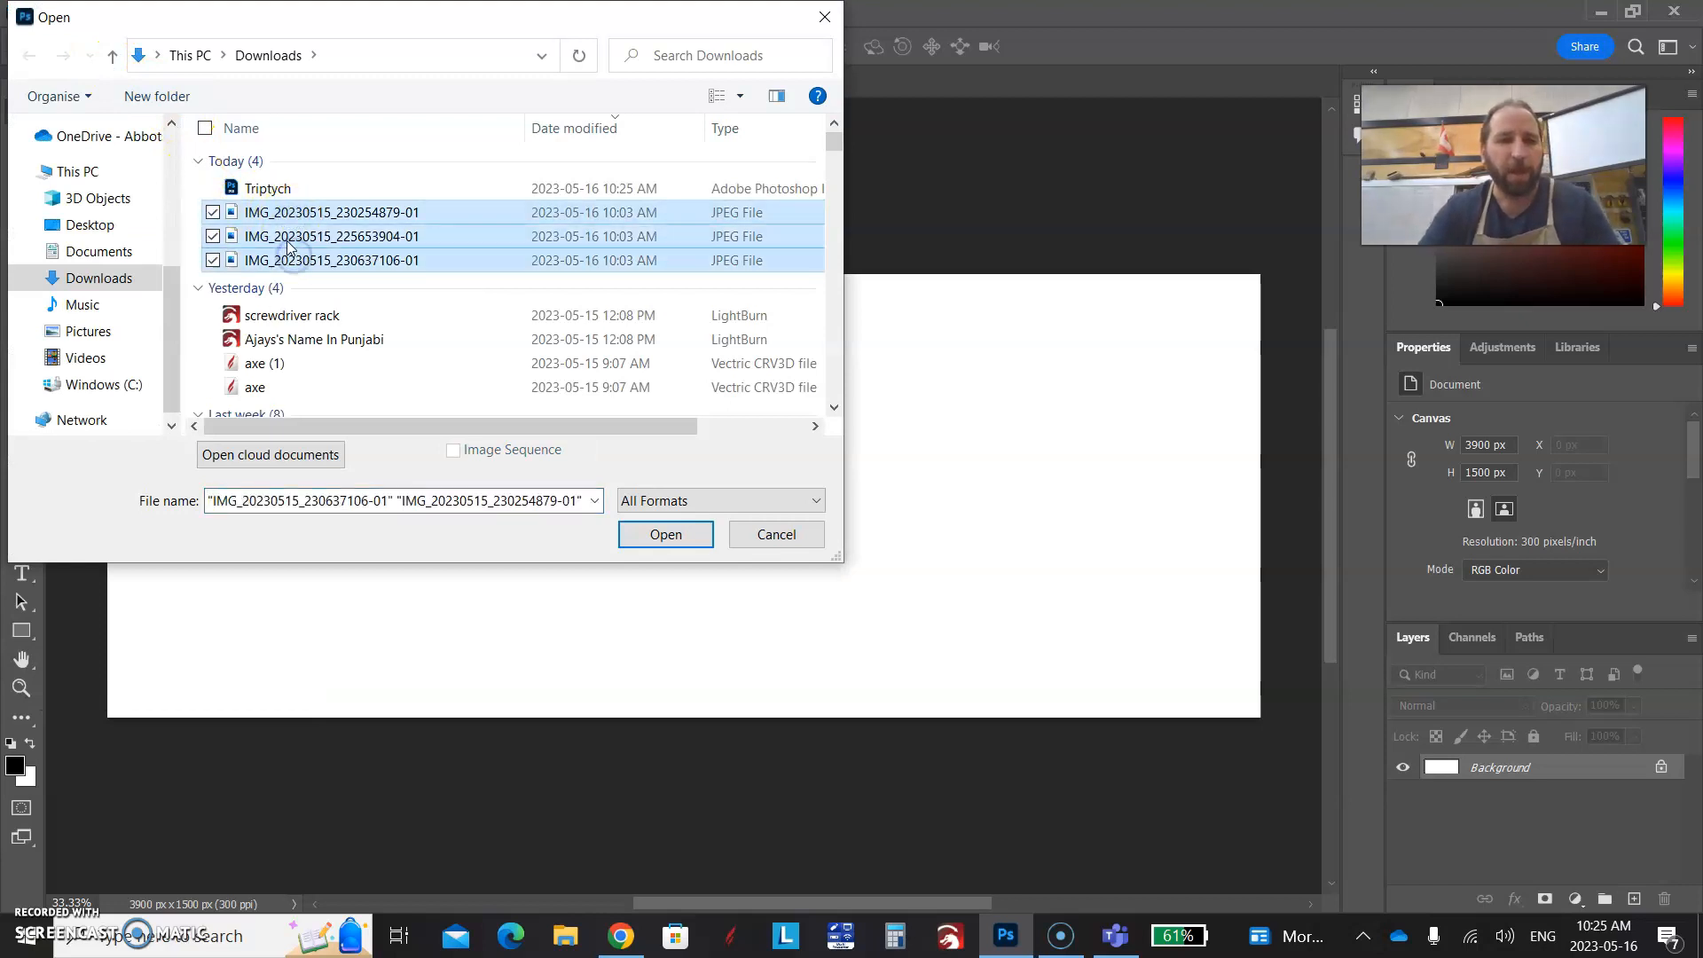
left_click(652, 537)
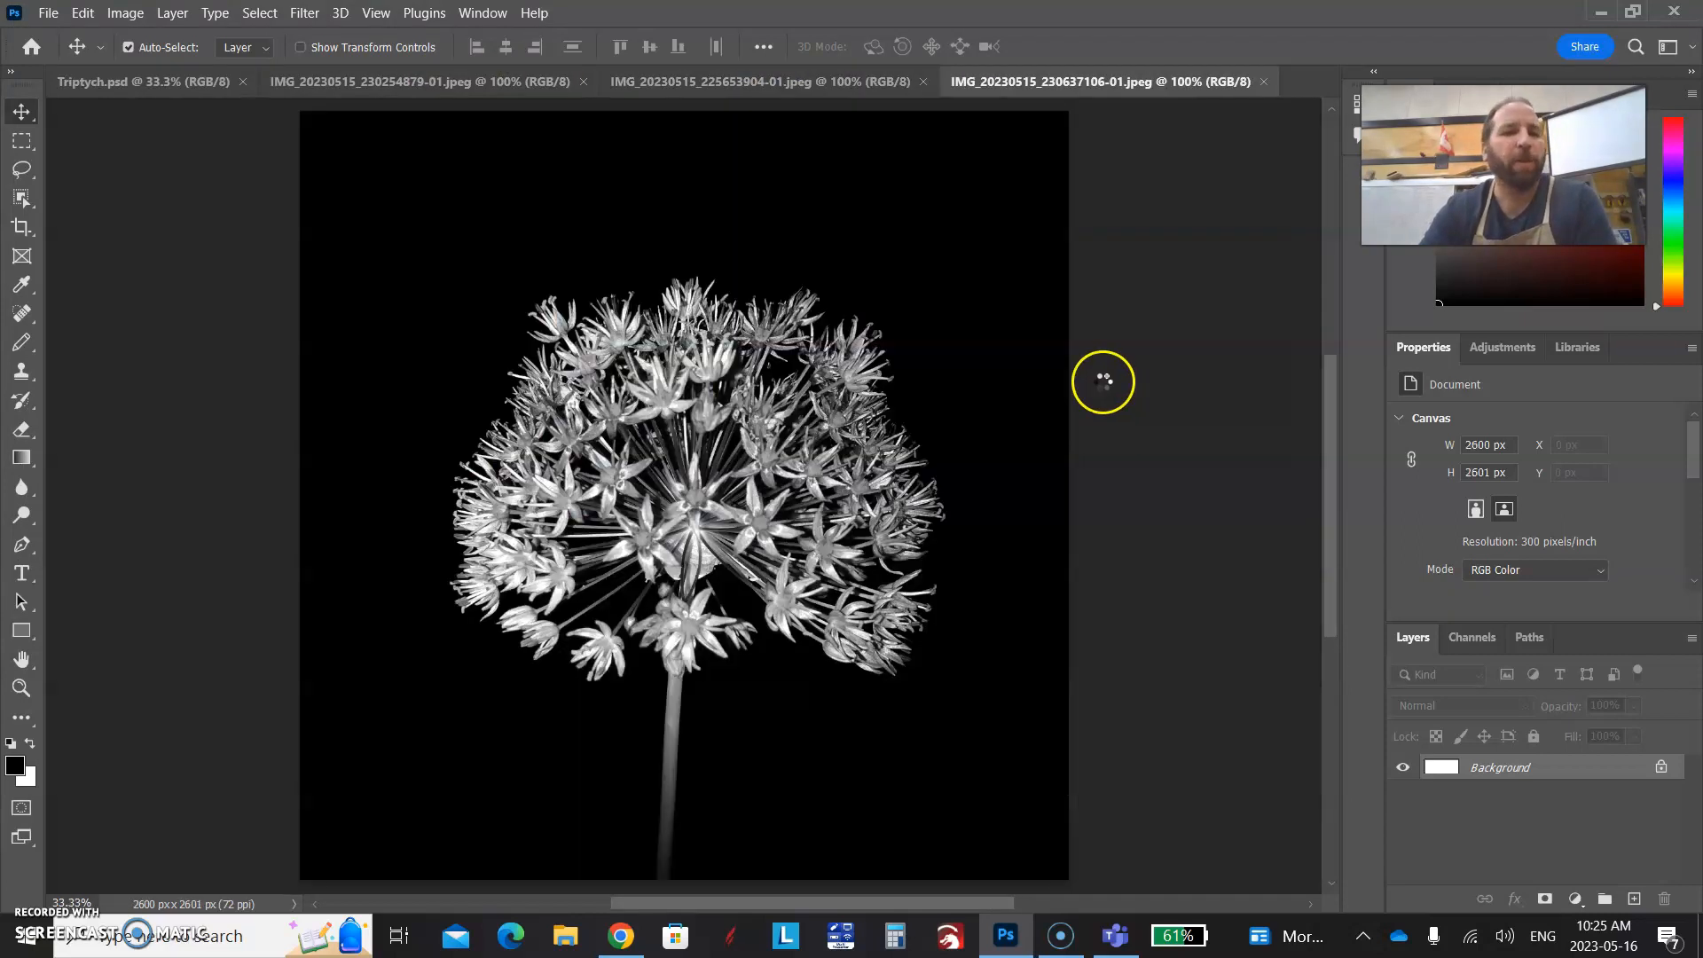
left_click(778, 82)
left_click(436, 82)
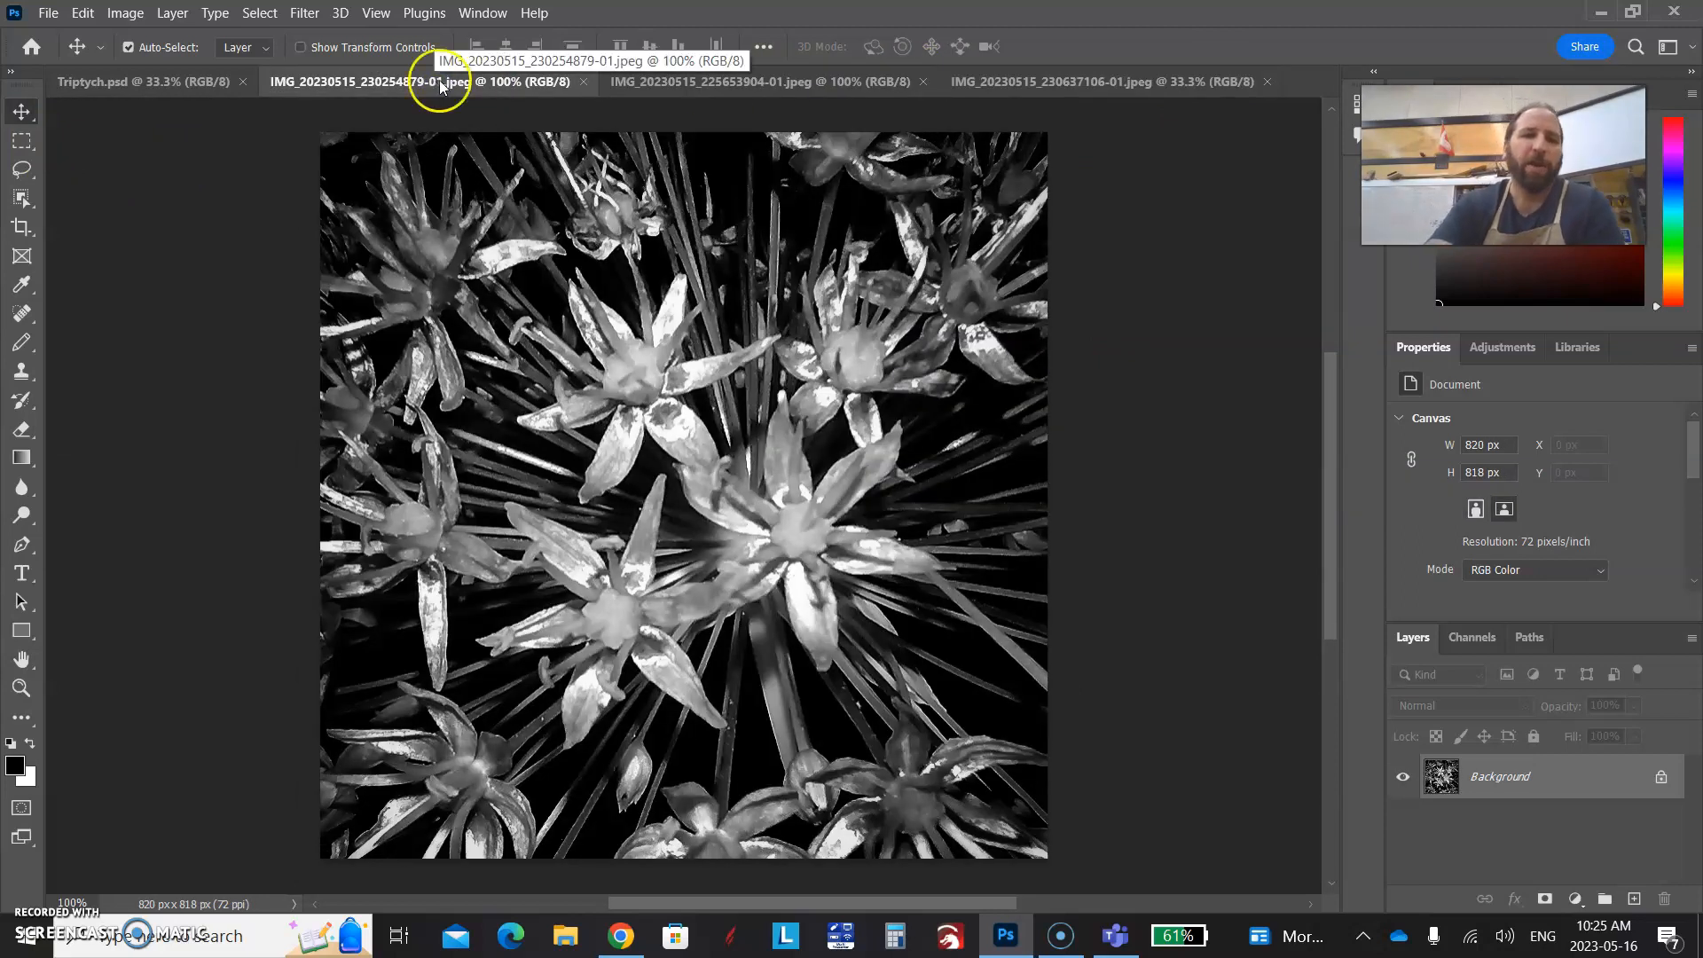
left_click(21, 142)
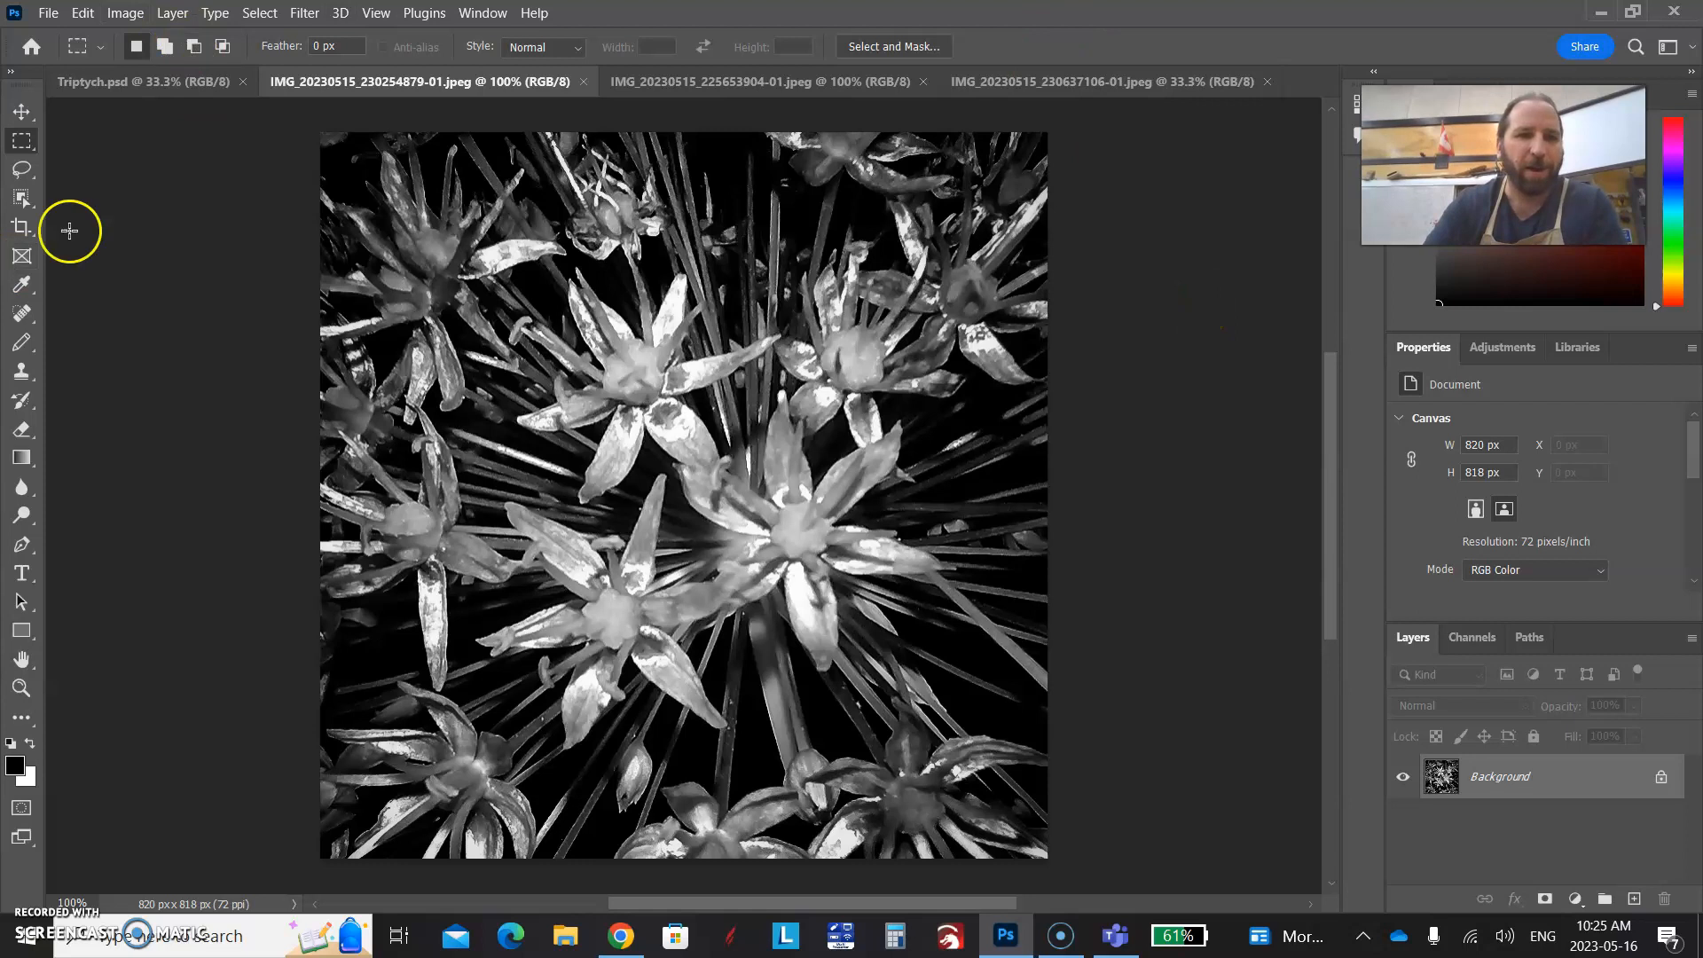
left_click_drag(304, 125, 1101, 874)
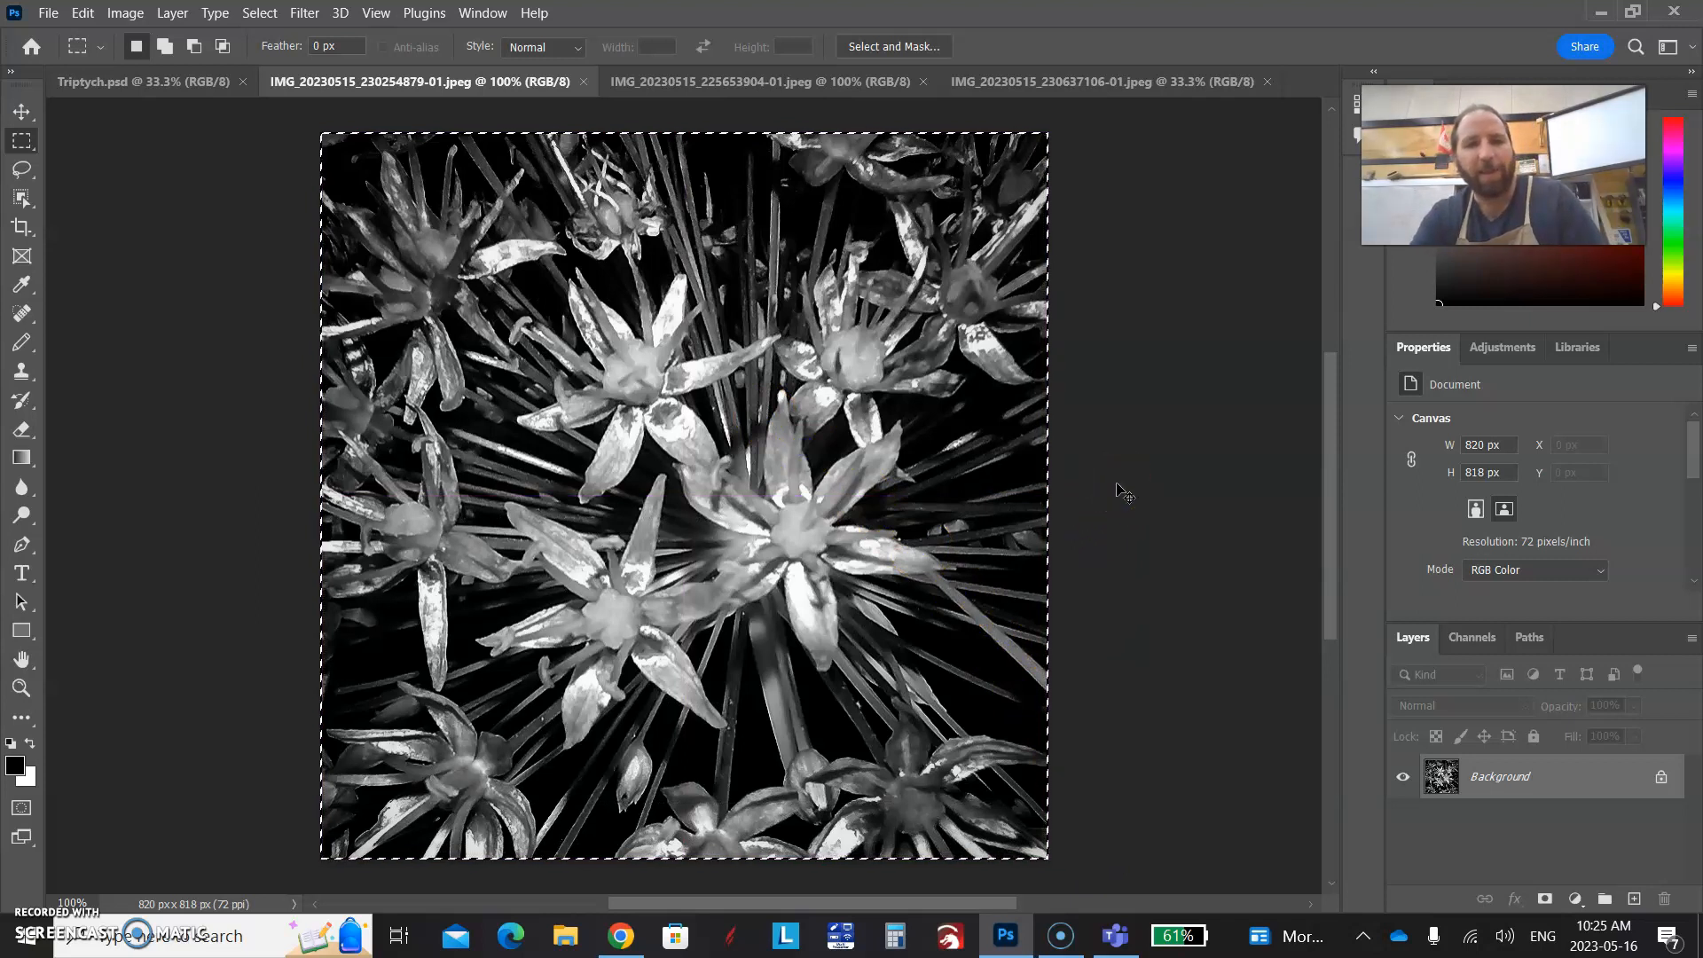
left_click(121, 79)
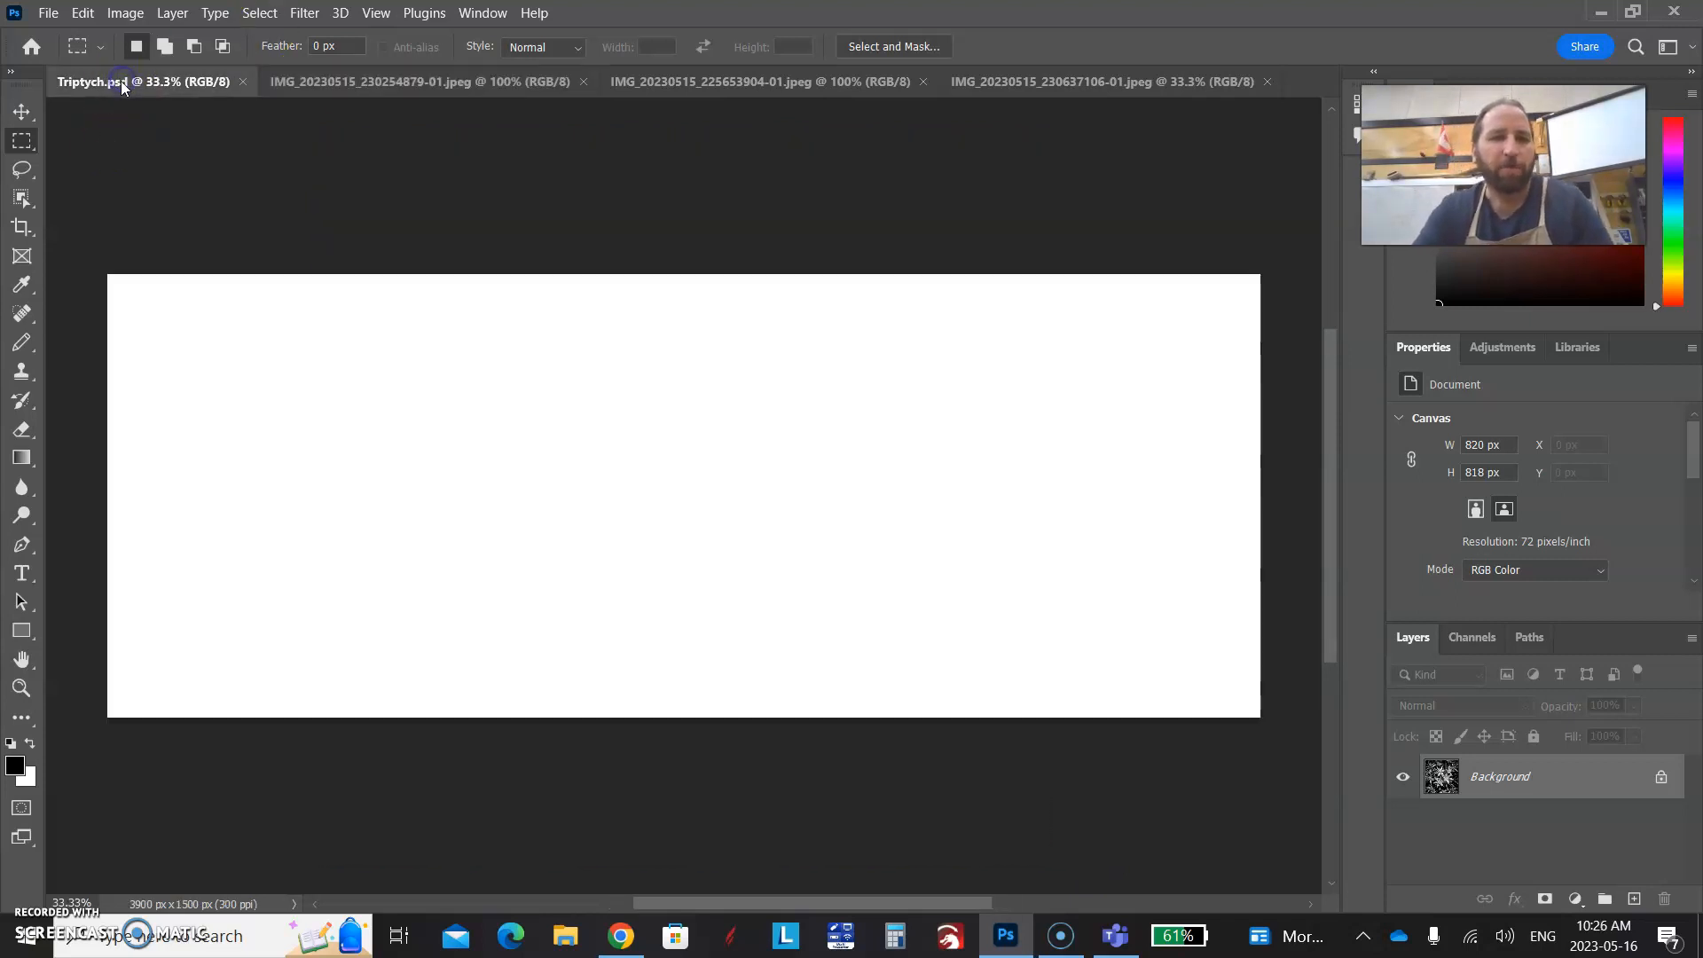
key("ctrl+v")
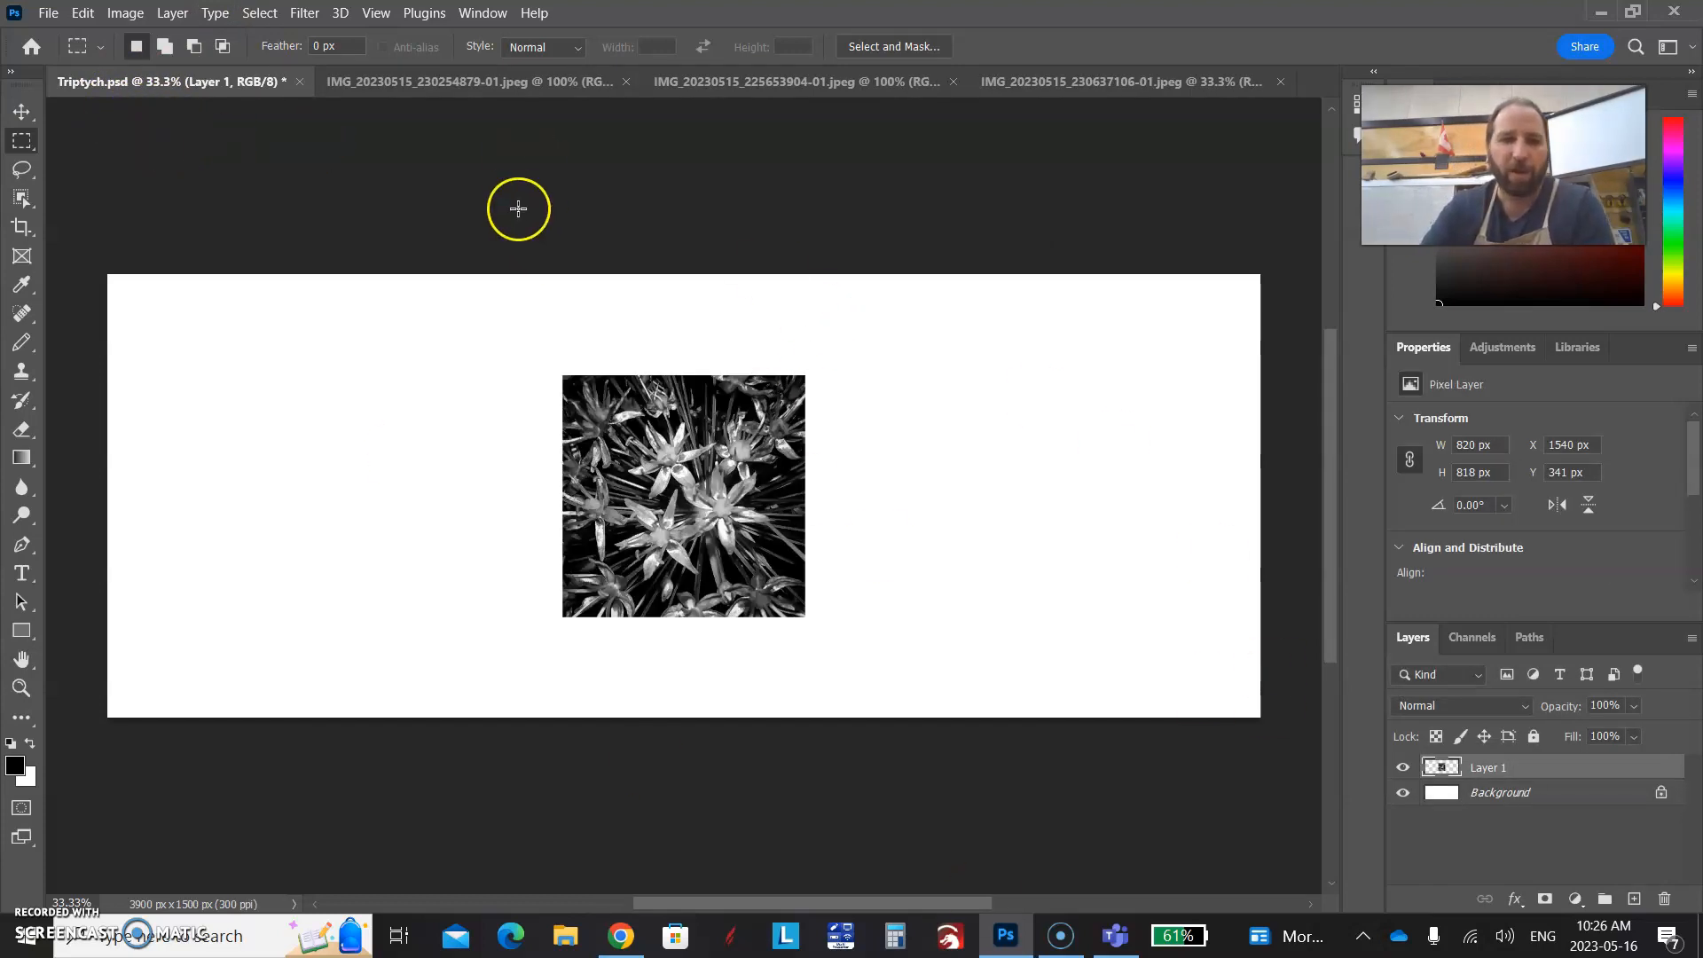
left_click(825, 87)
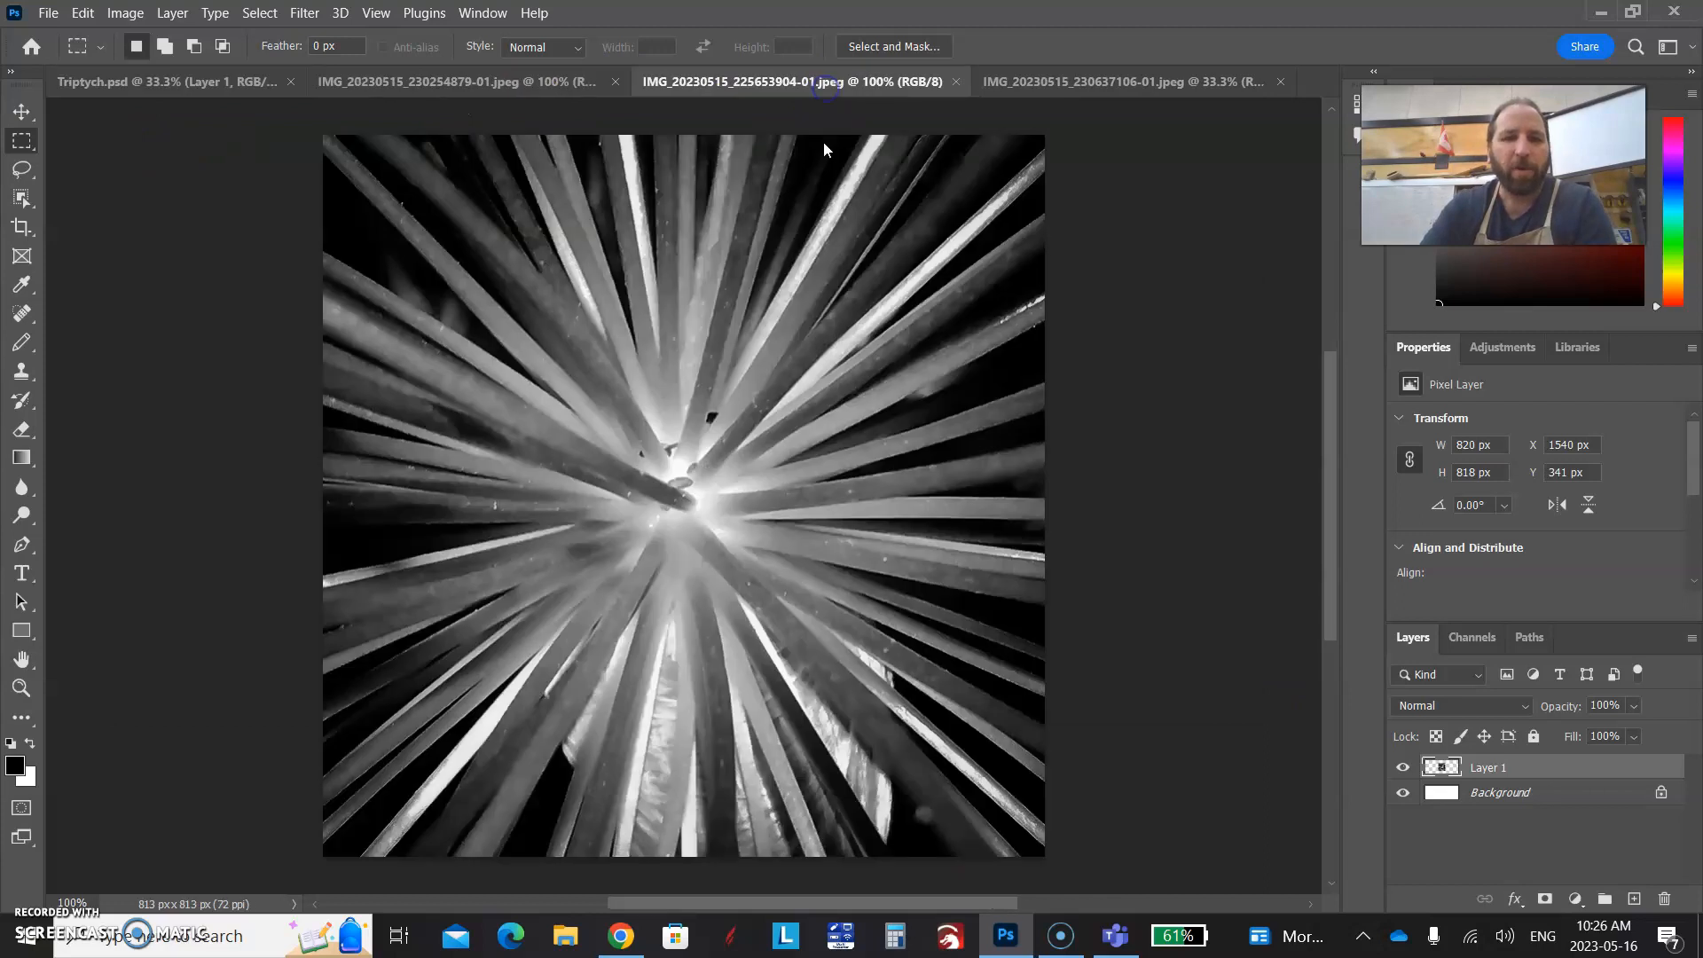
left_click_drag(318, 130, 1143, 890)
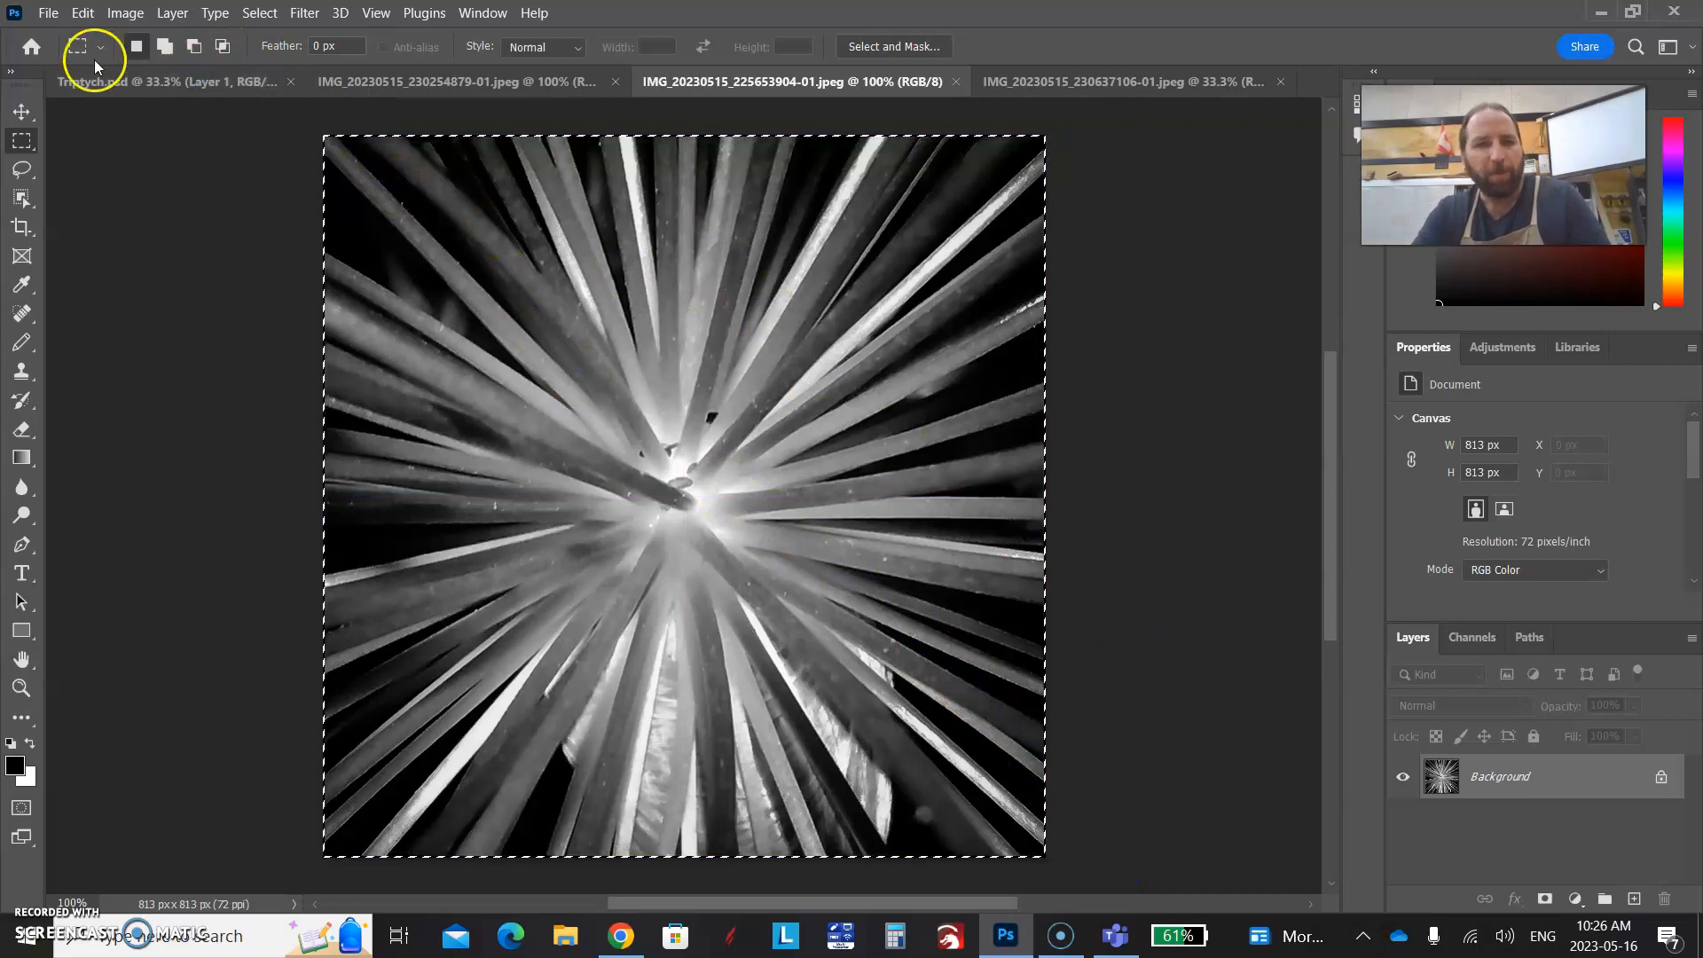
left_click(124, 84)
key("ctrl+v")
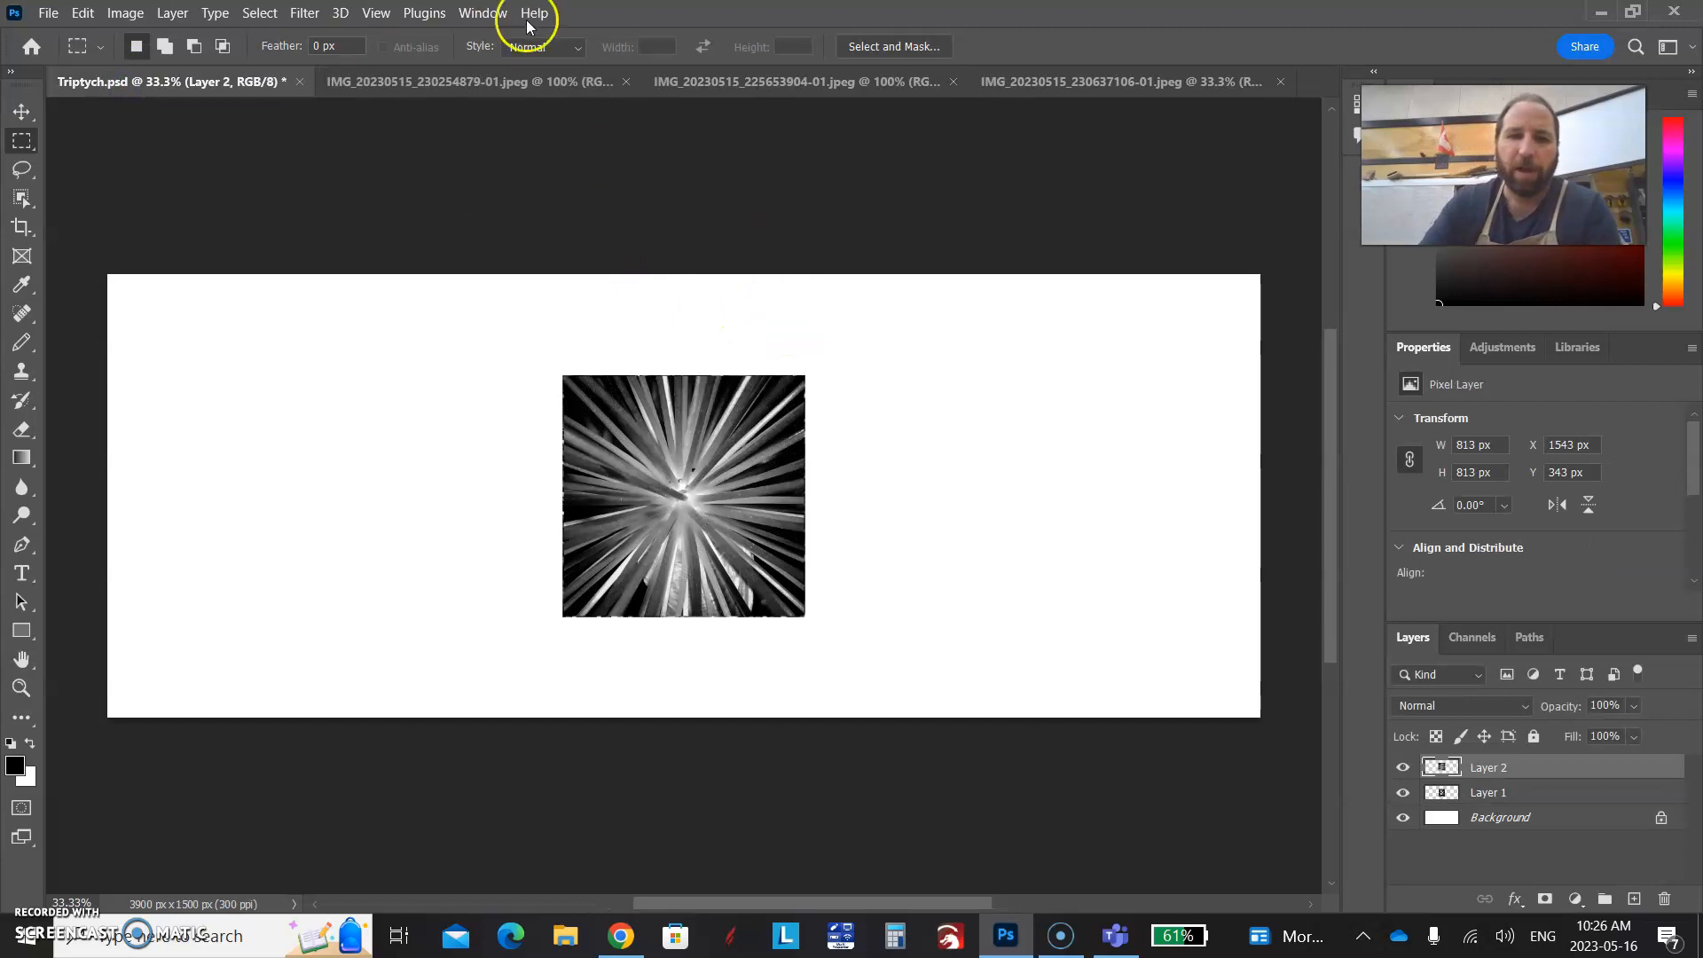
left_click(1154, 92)
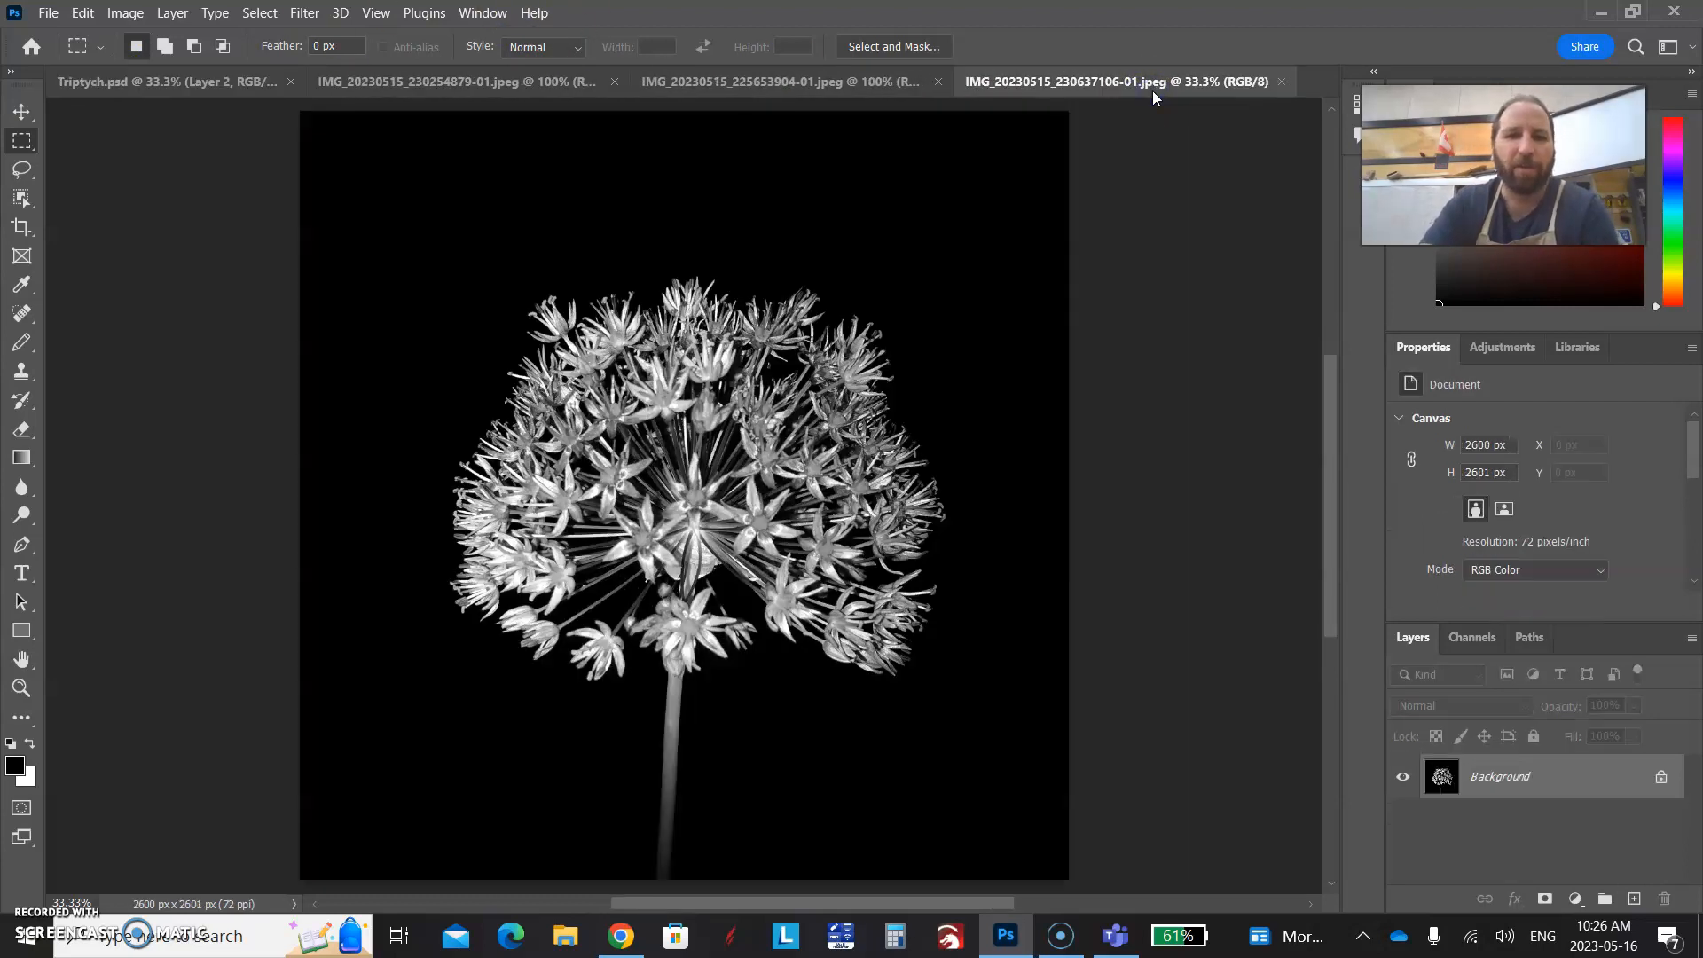
left_click_drag(300, 112, 1142, 785)
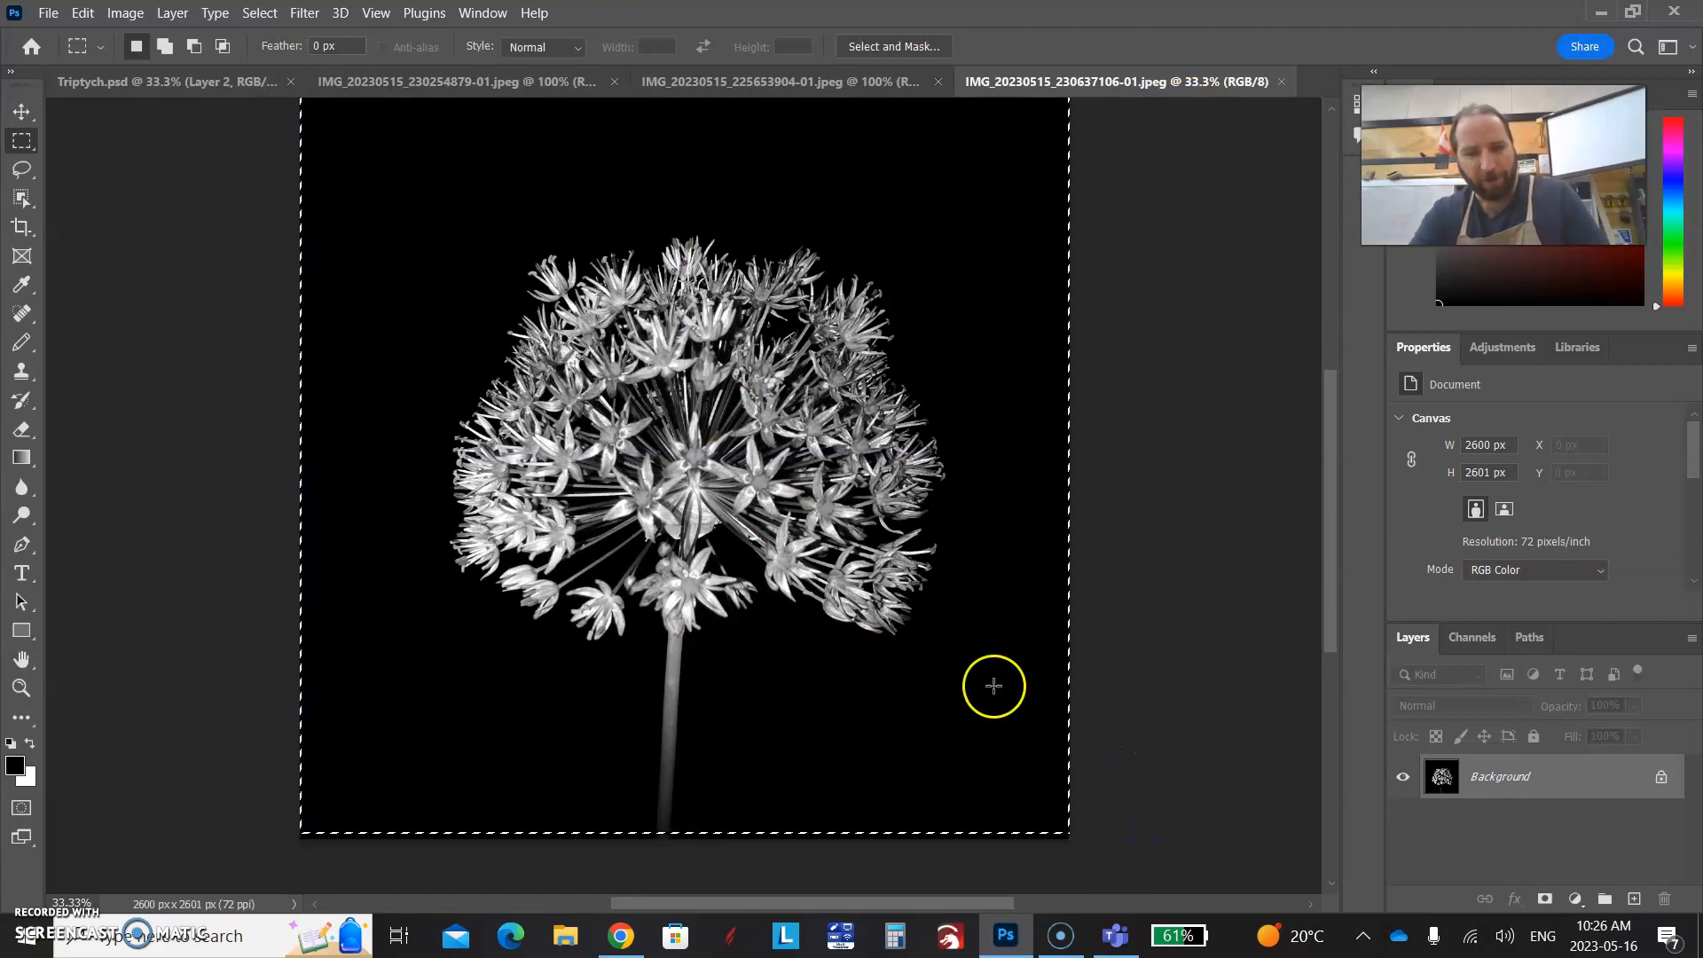
left_click(162, 85)
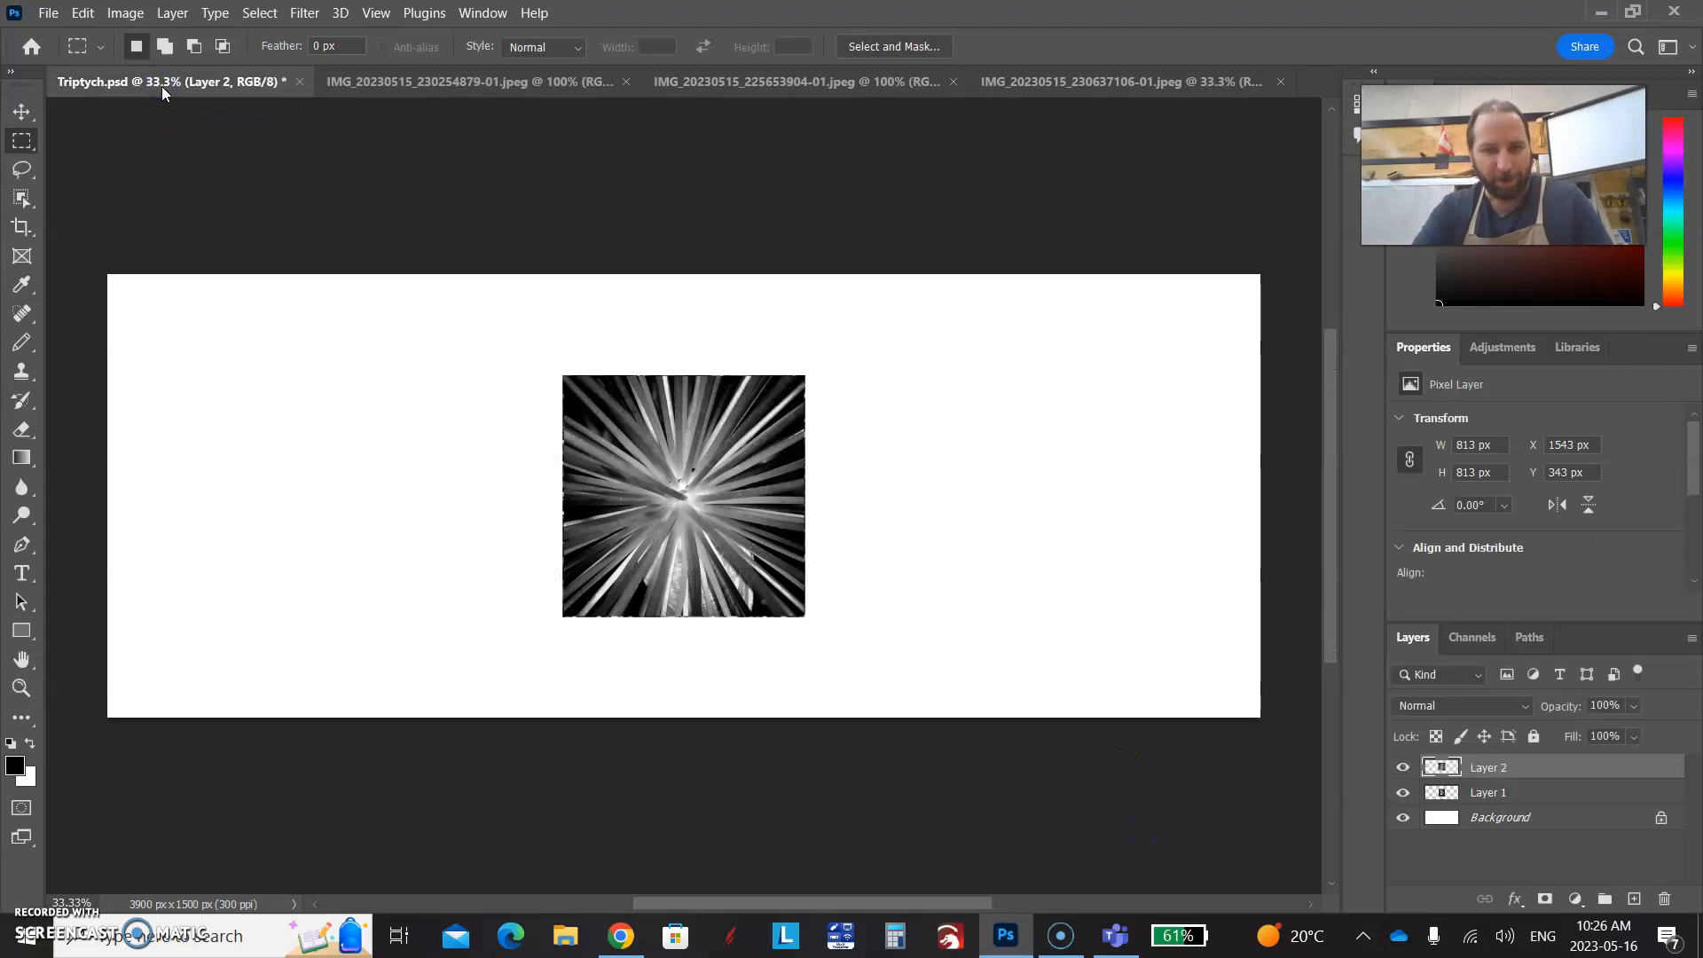
key("ctrl+v")
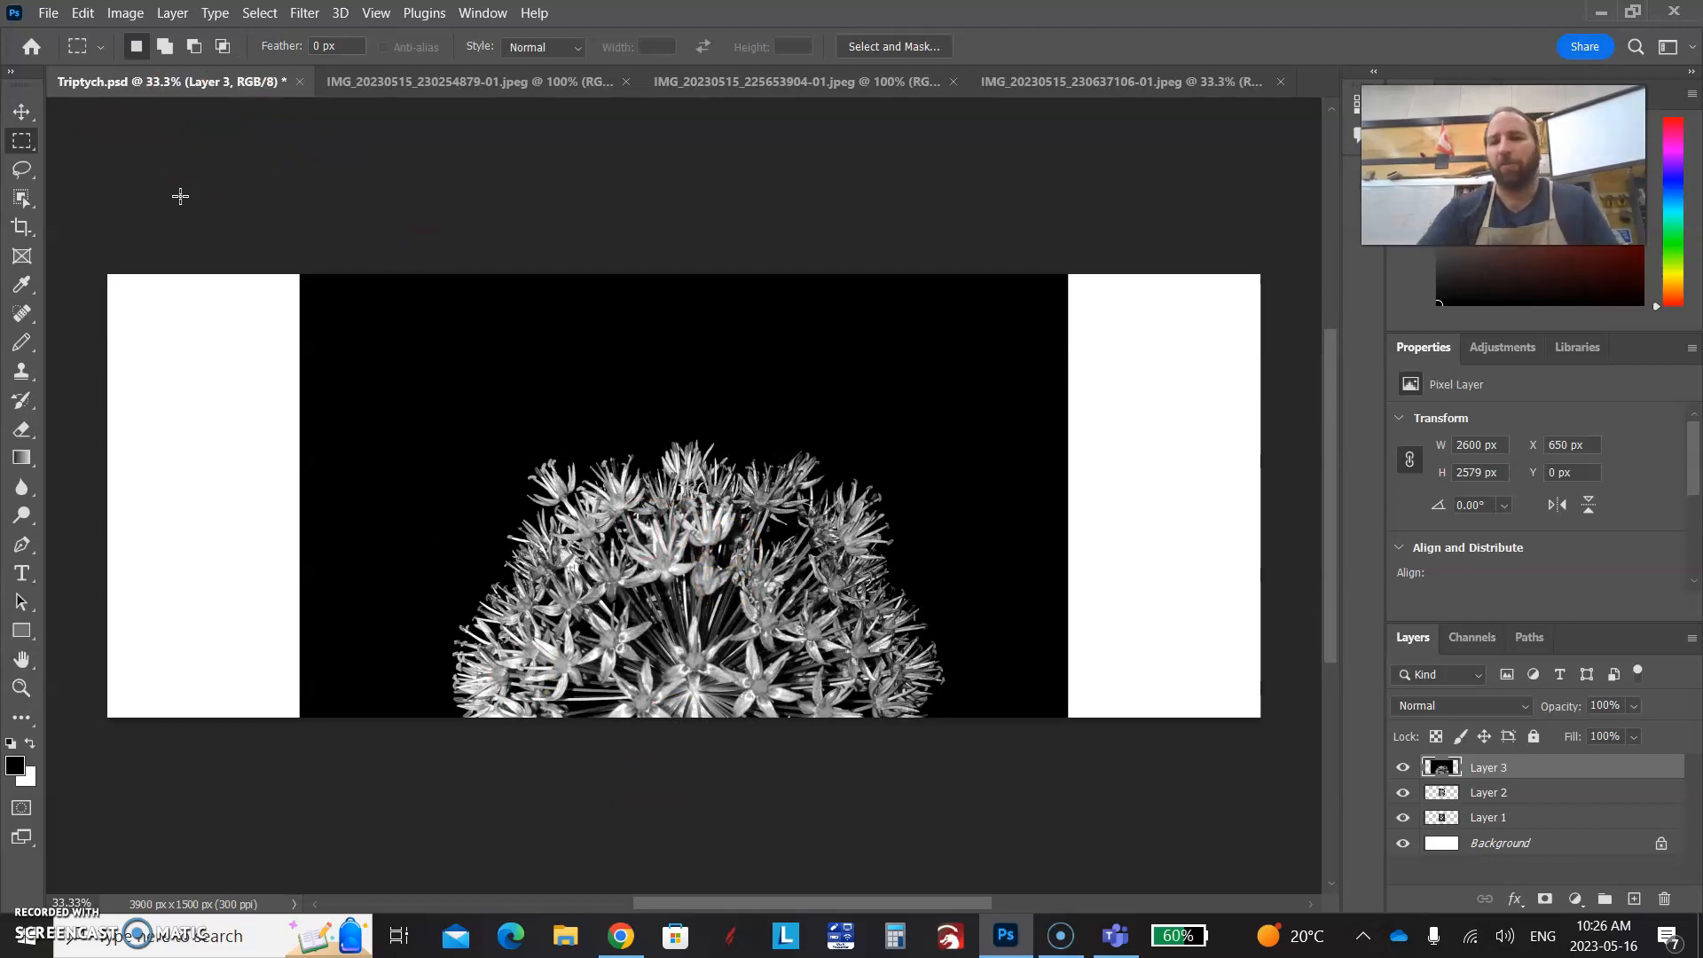
Set the height of the pasted single-stem flower head on Layer 3 to 900 px with linked proportions
left_click(1479, 471)
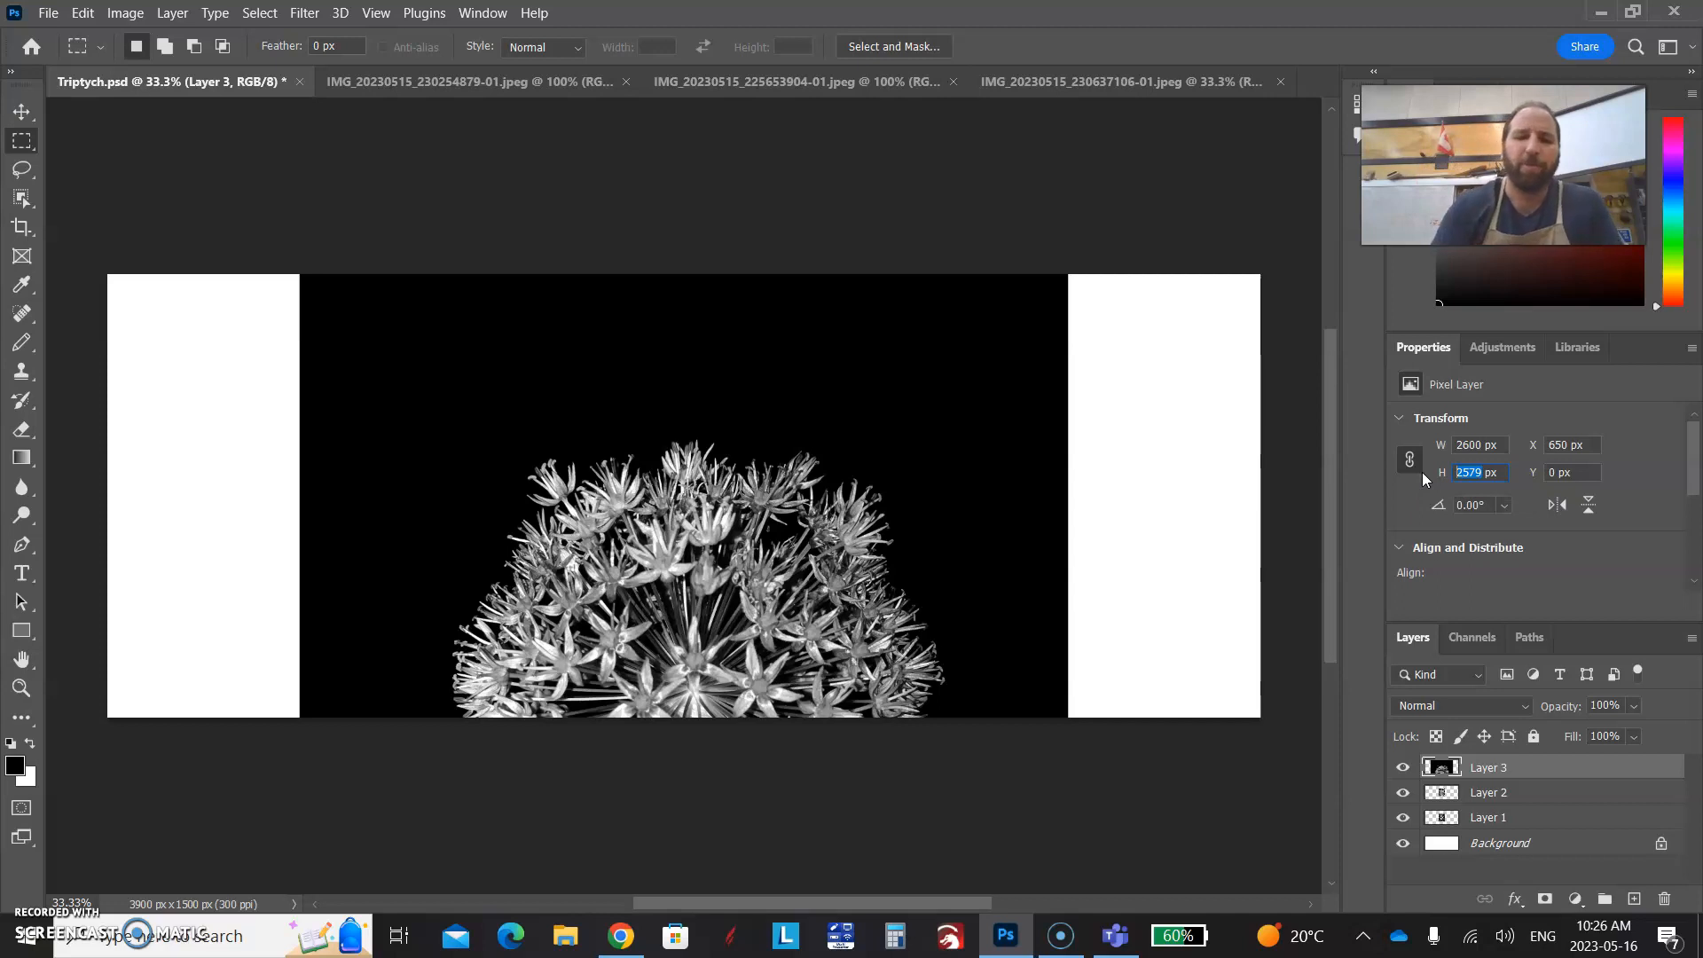
type("900")
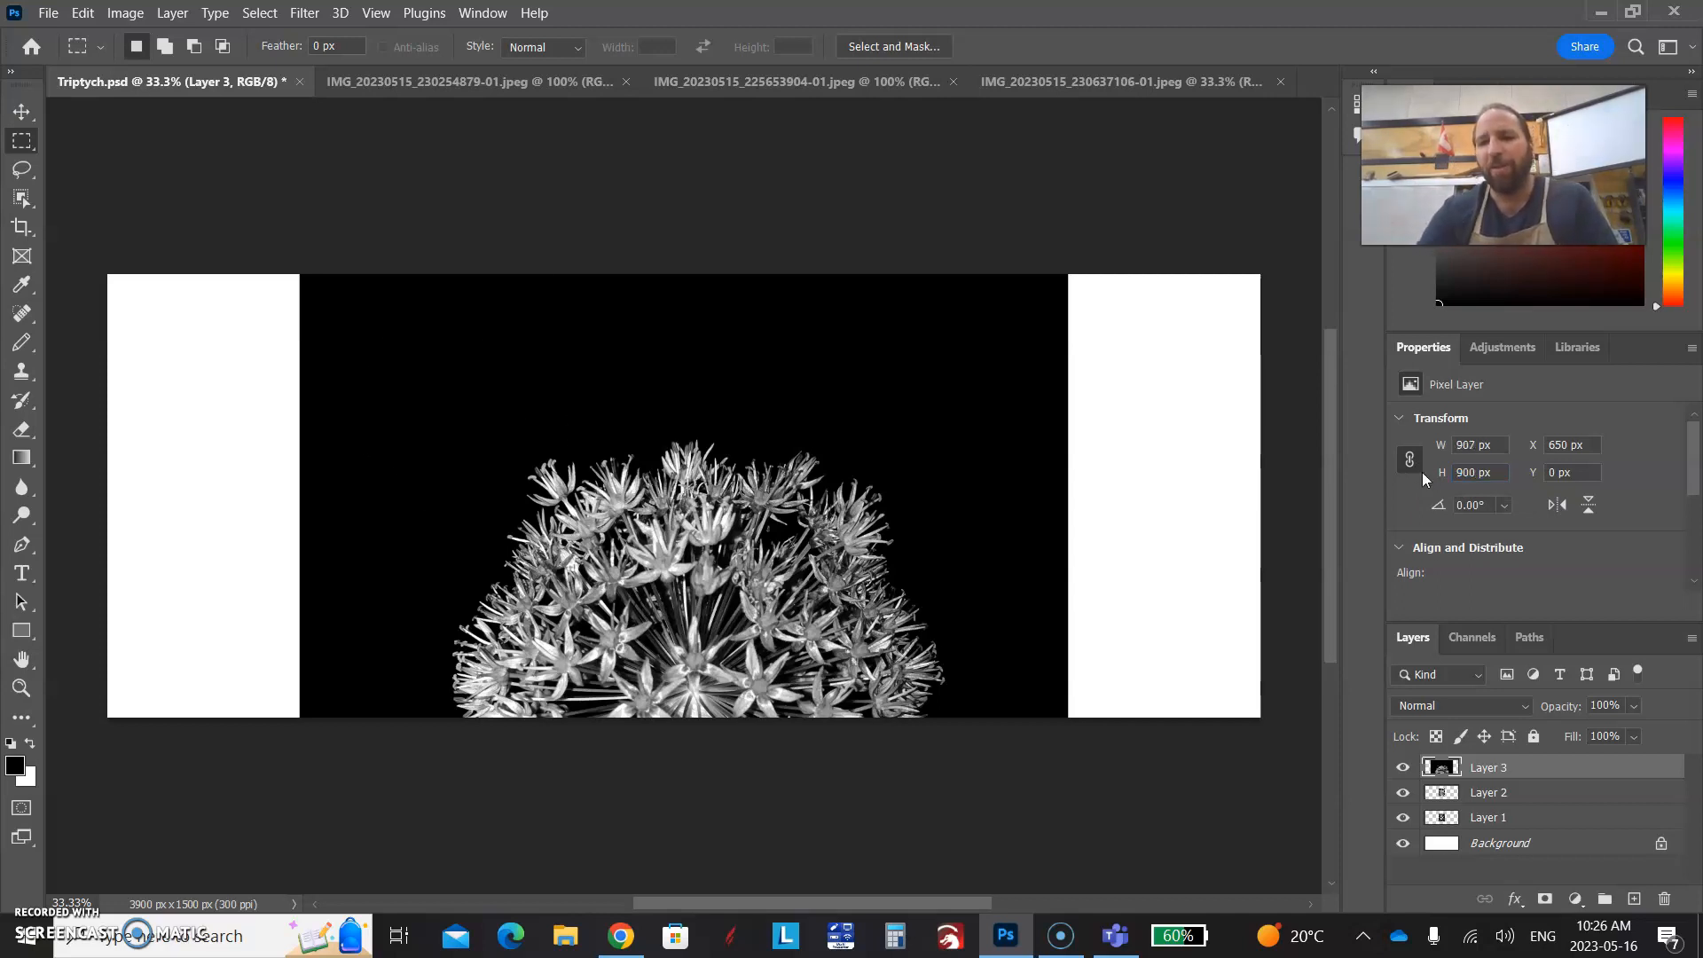
left_click(1493, 442)
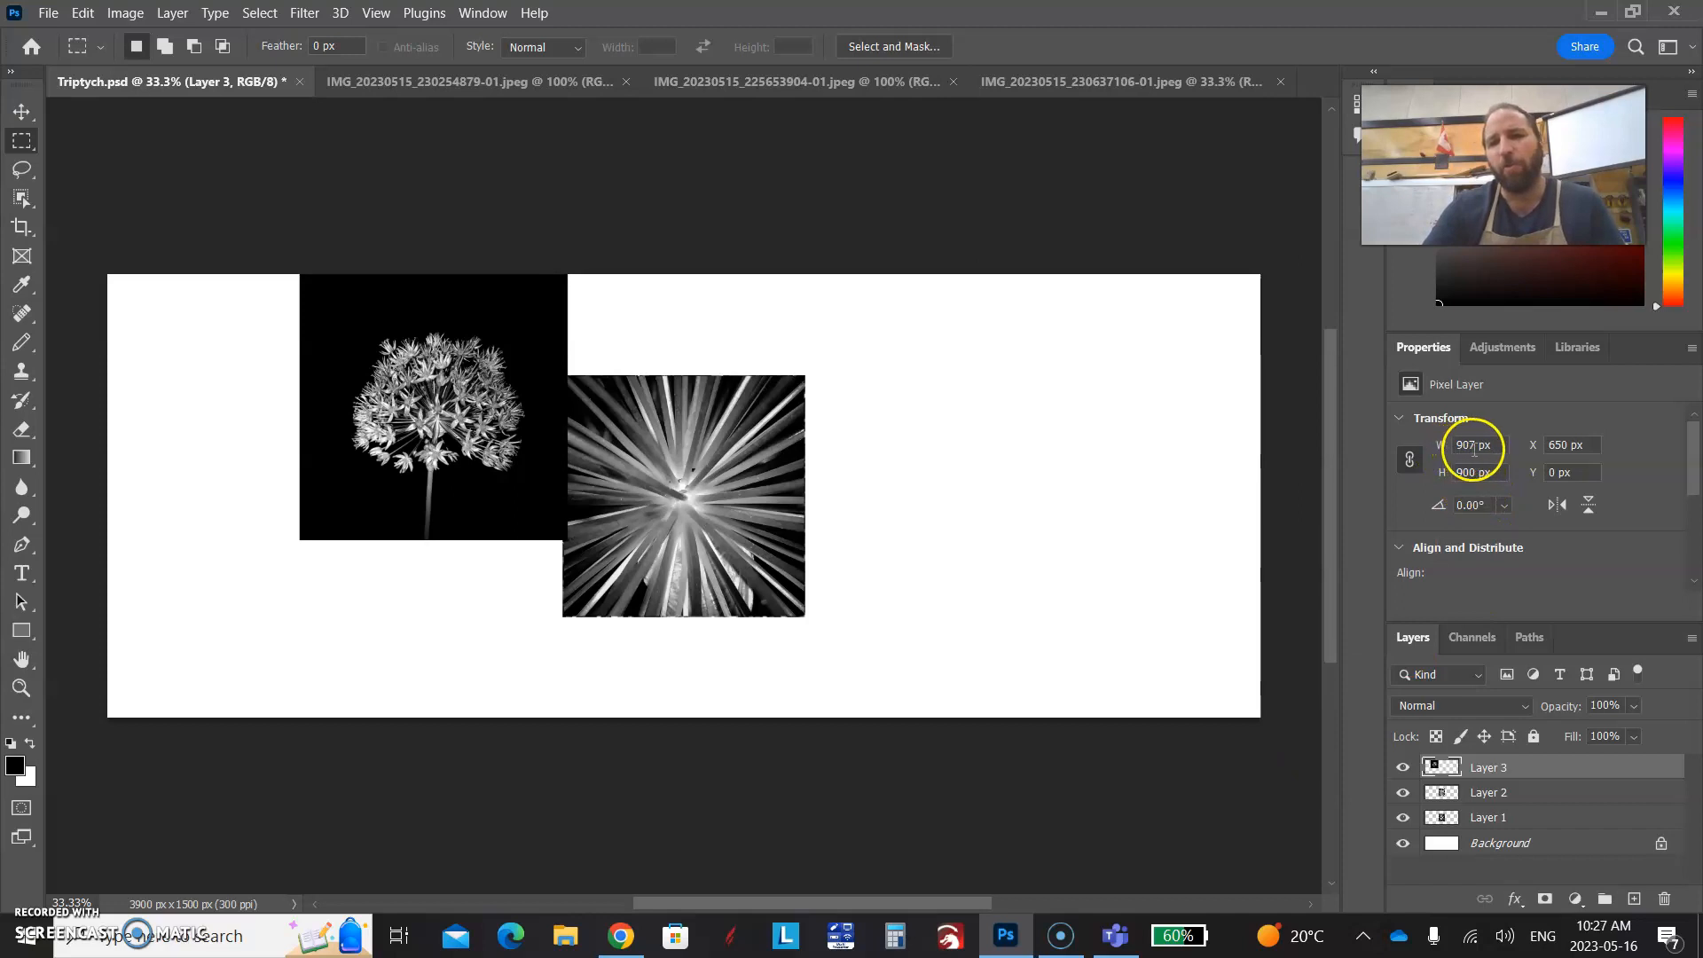
left_click(1474, 472)
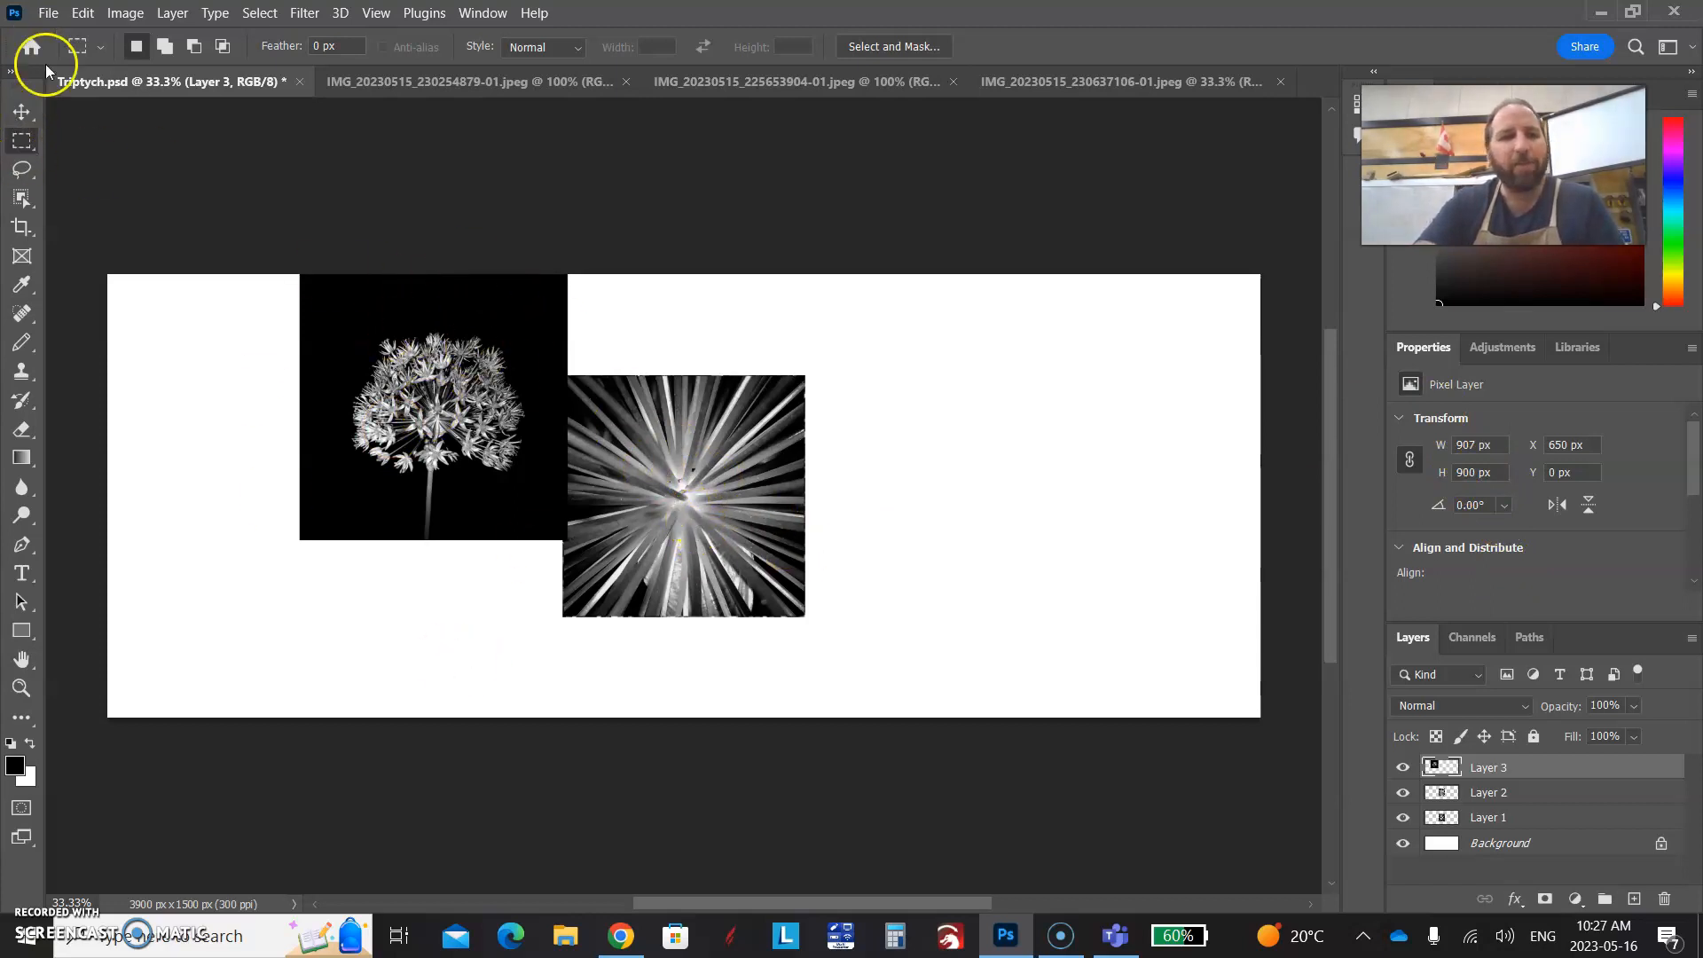
Select the radiating-leaves image on Layer 2 and set its height to 900 px with linked proportions
left_click(25, 117)
left_click(656, 497)
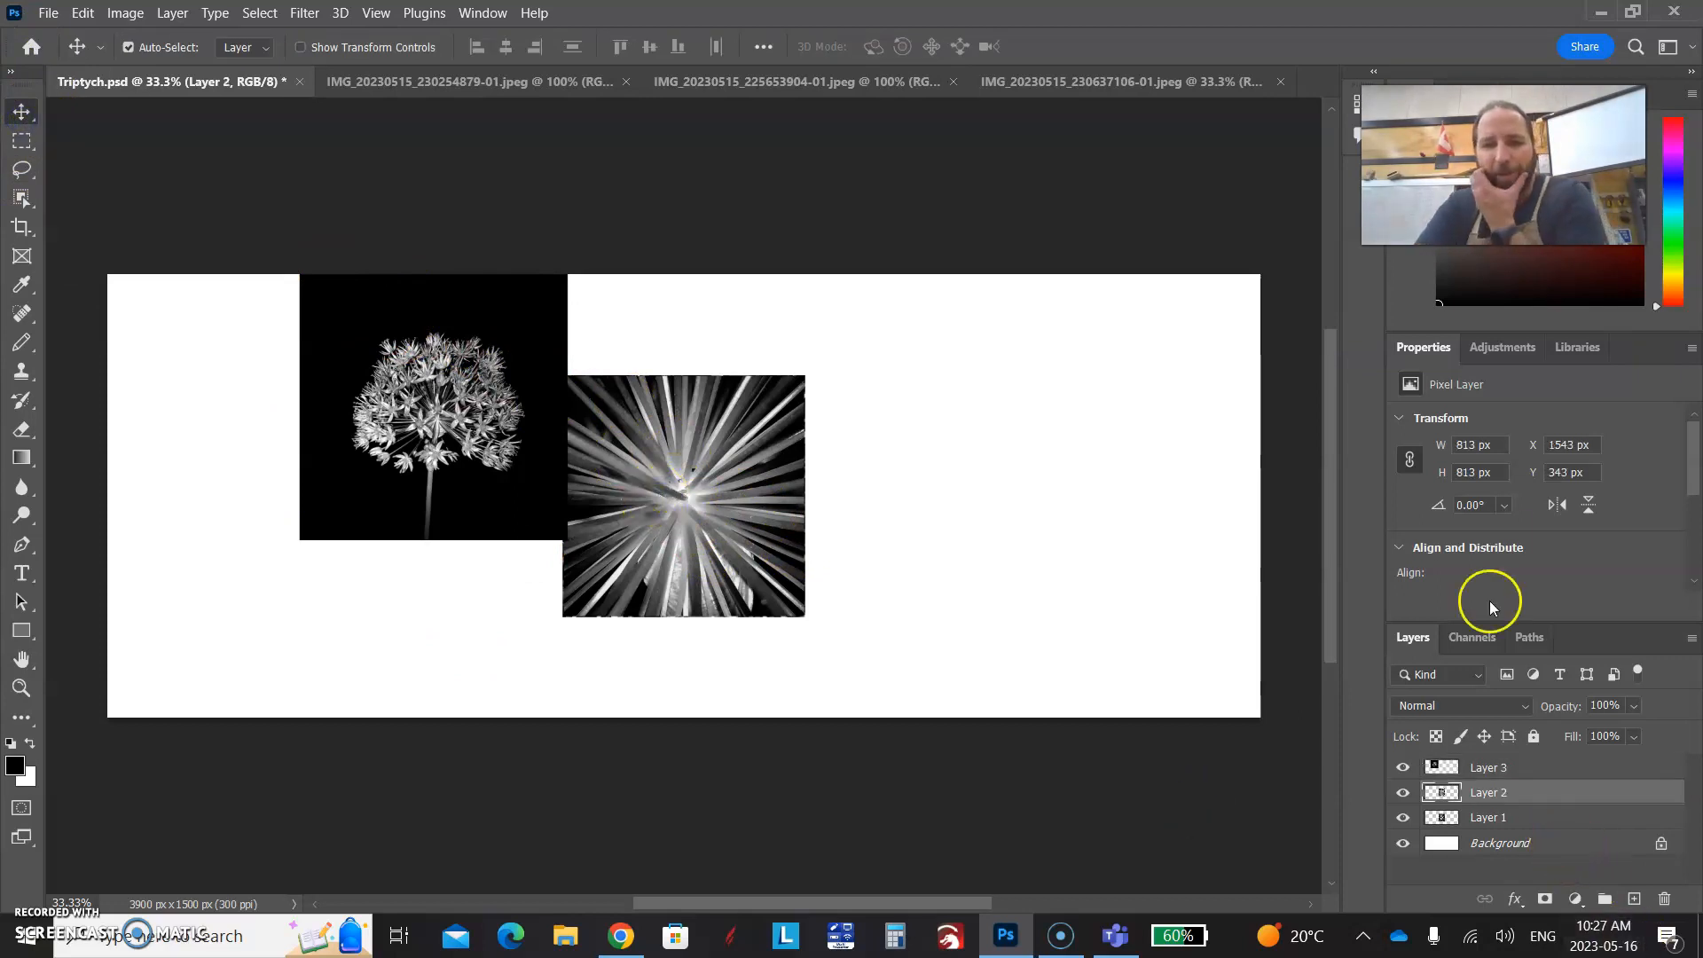
double_click(1475, 470)
type("900")
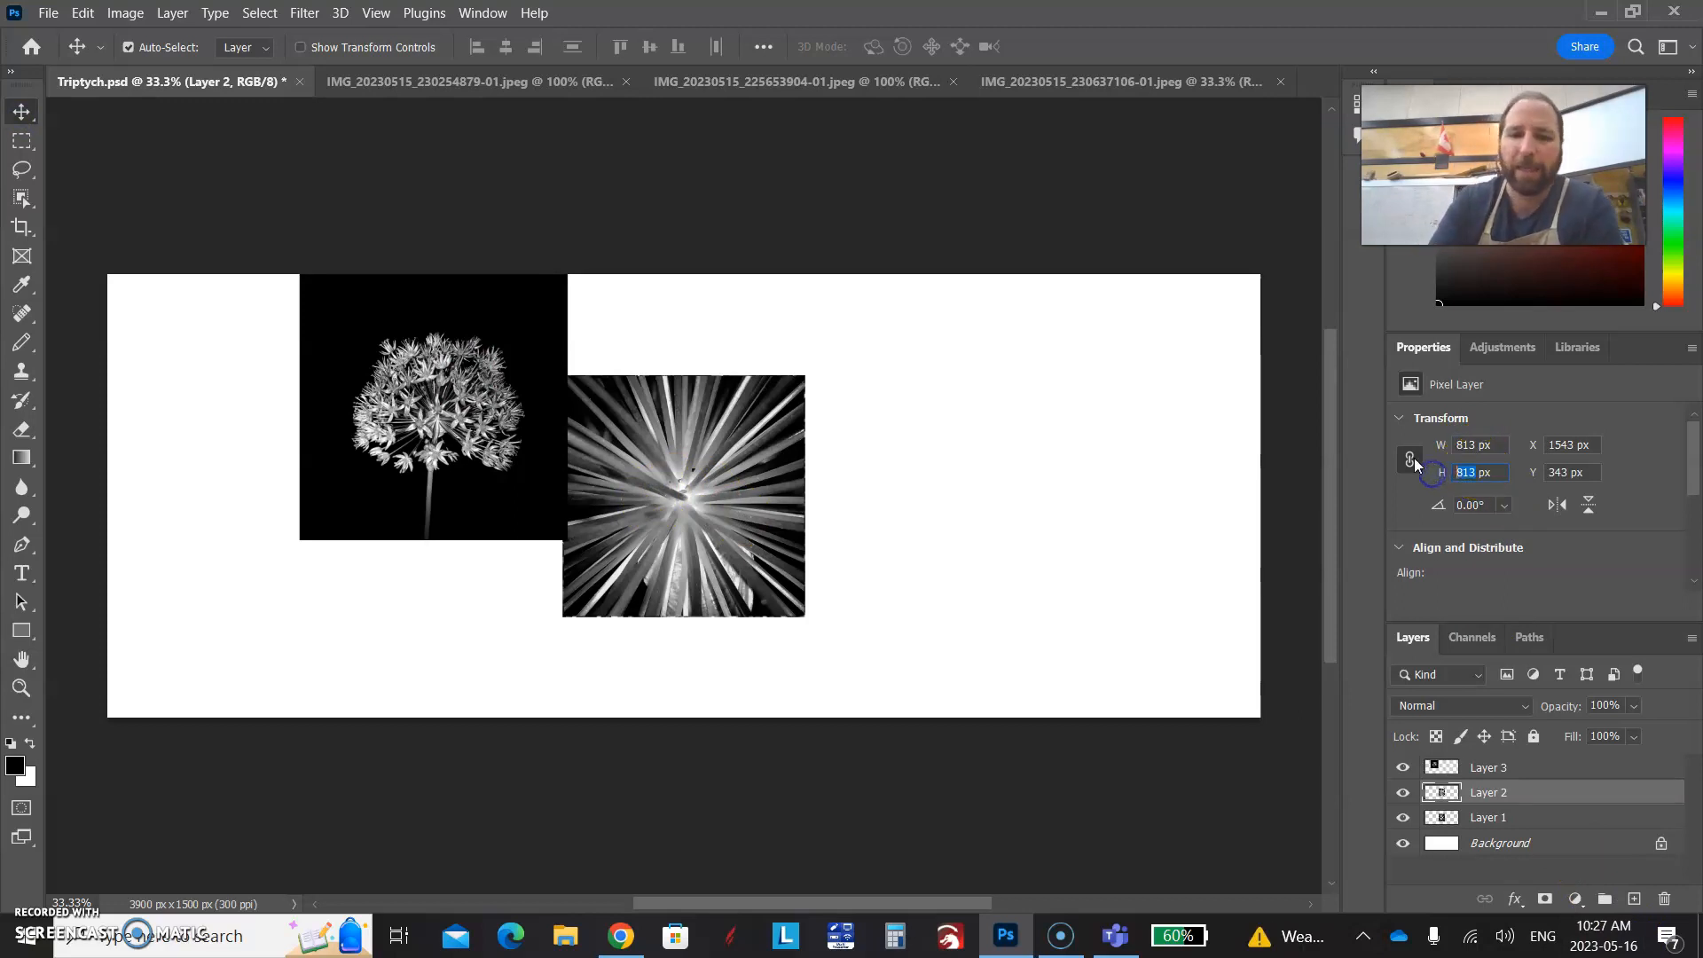
key("Return")
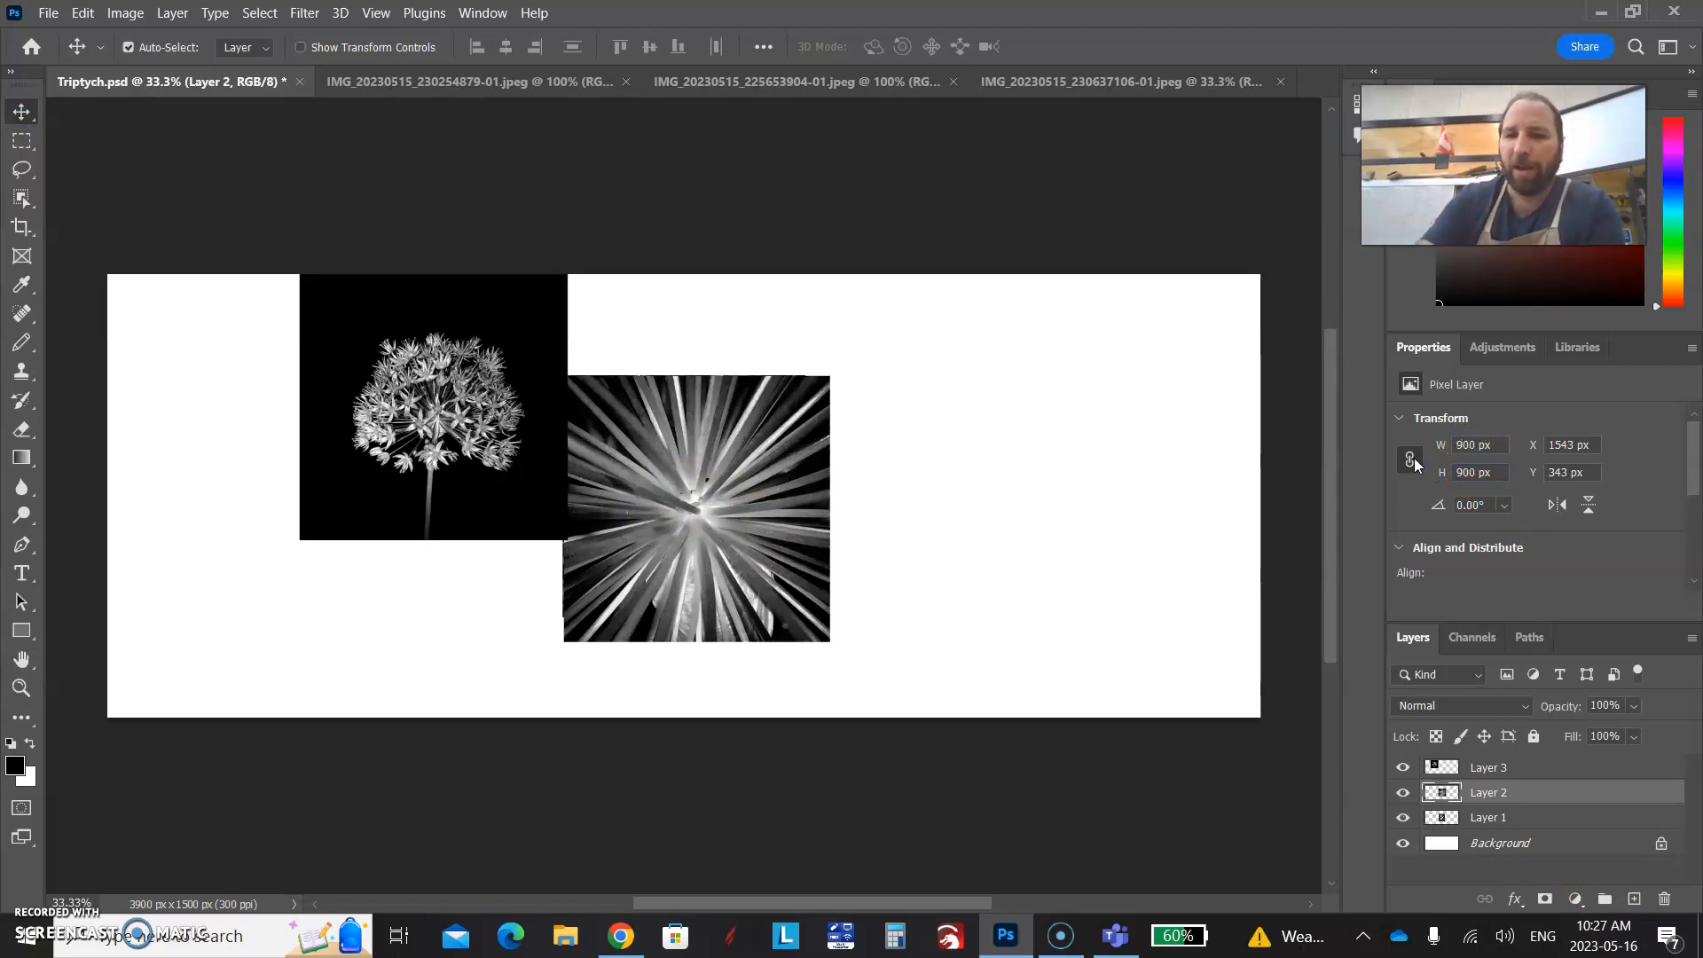
Move the radiating-leaves image to the right of the flower close-up, and set the close-up's Y position to 300 px on Layer 1
left_click_drag(885, 506, 1045, 487)
left_click(695, 506)
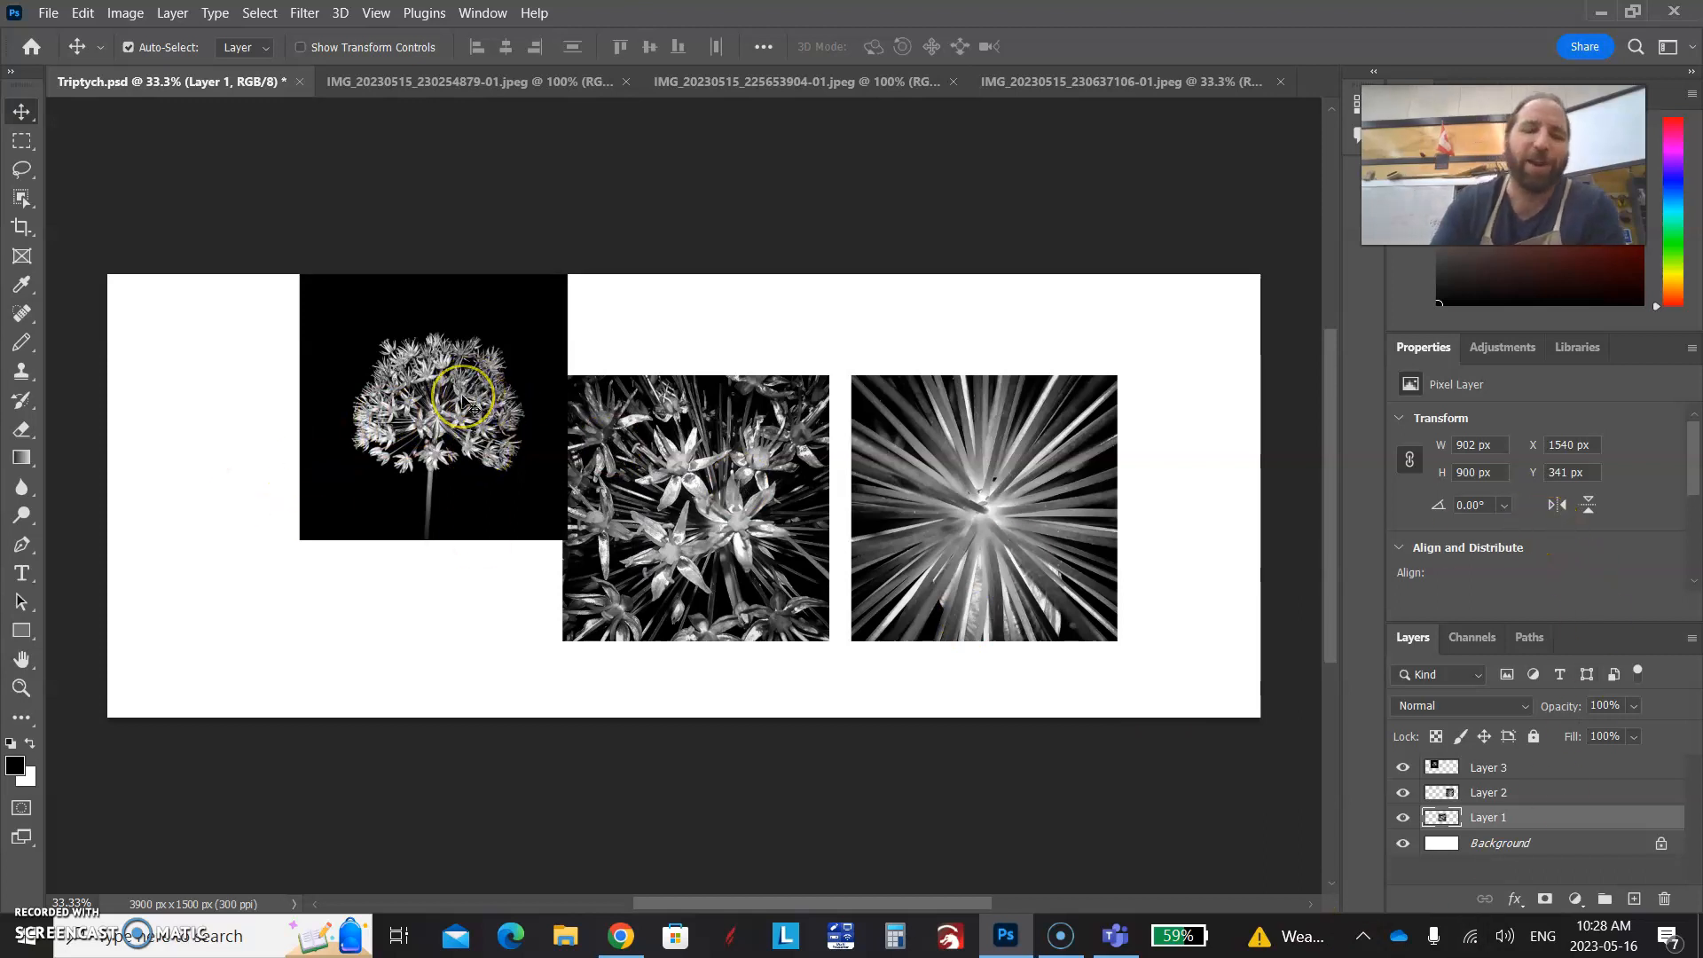
left_click(1479, 510)
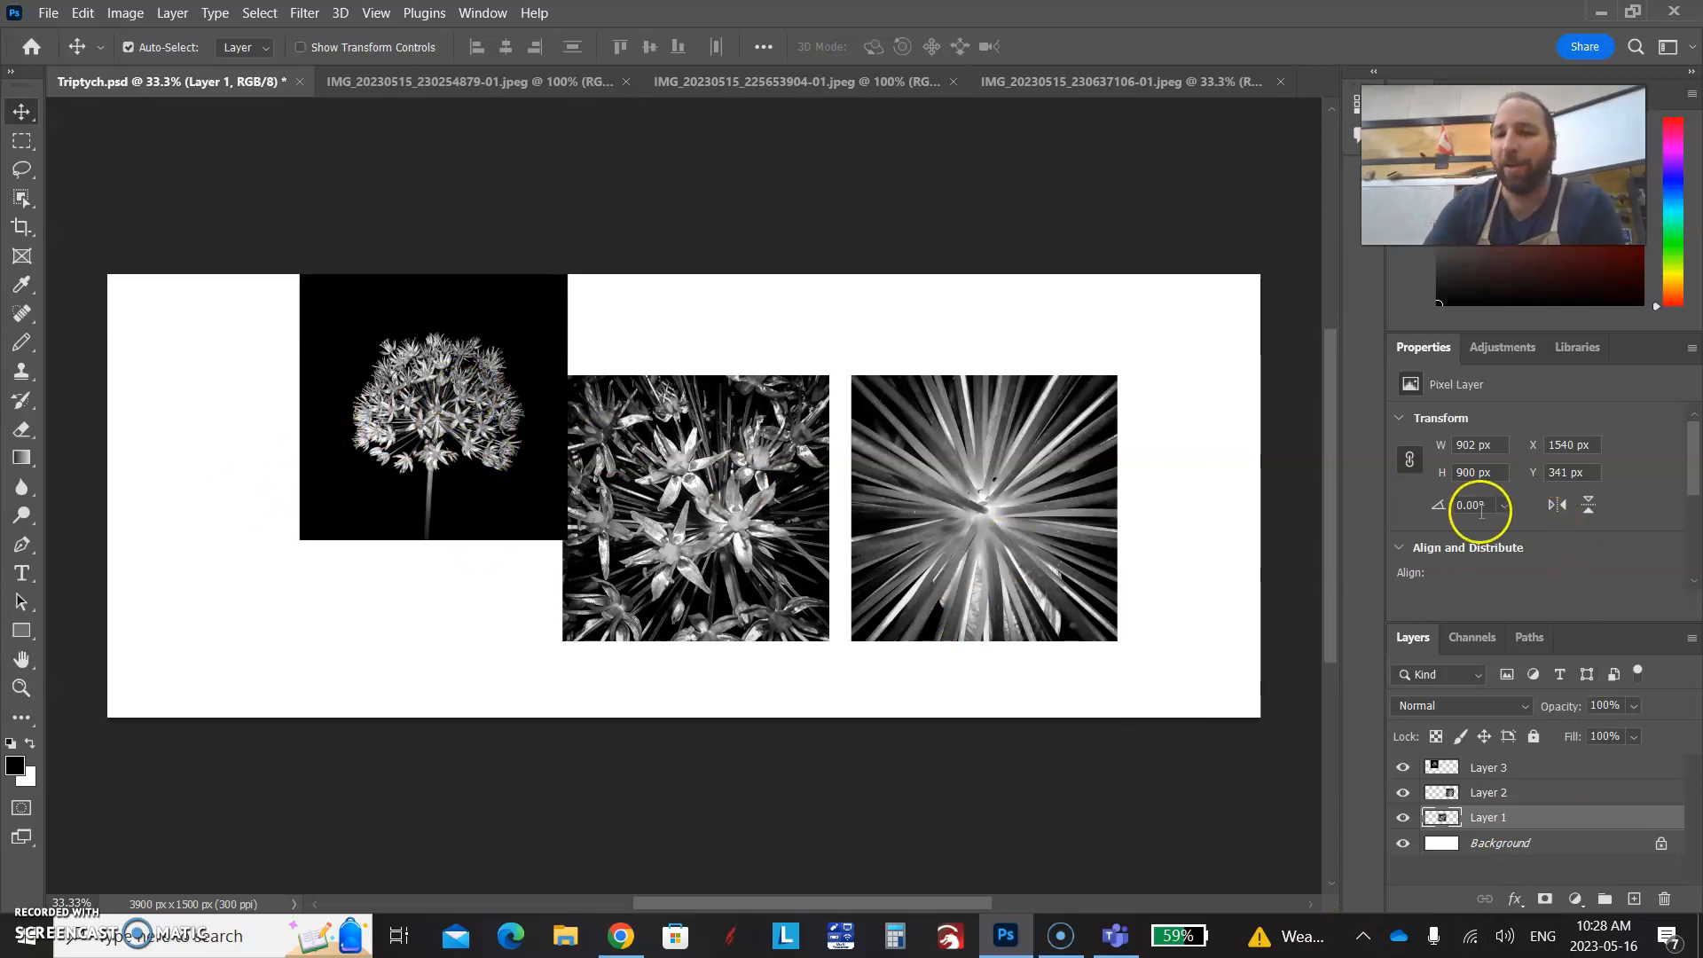
left_click(1563, 477)
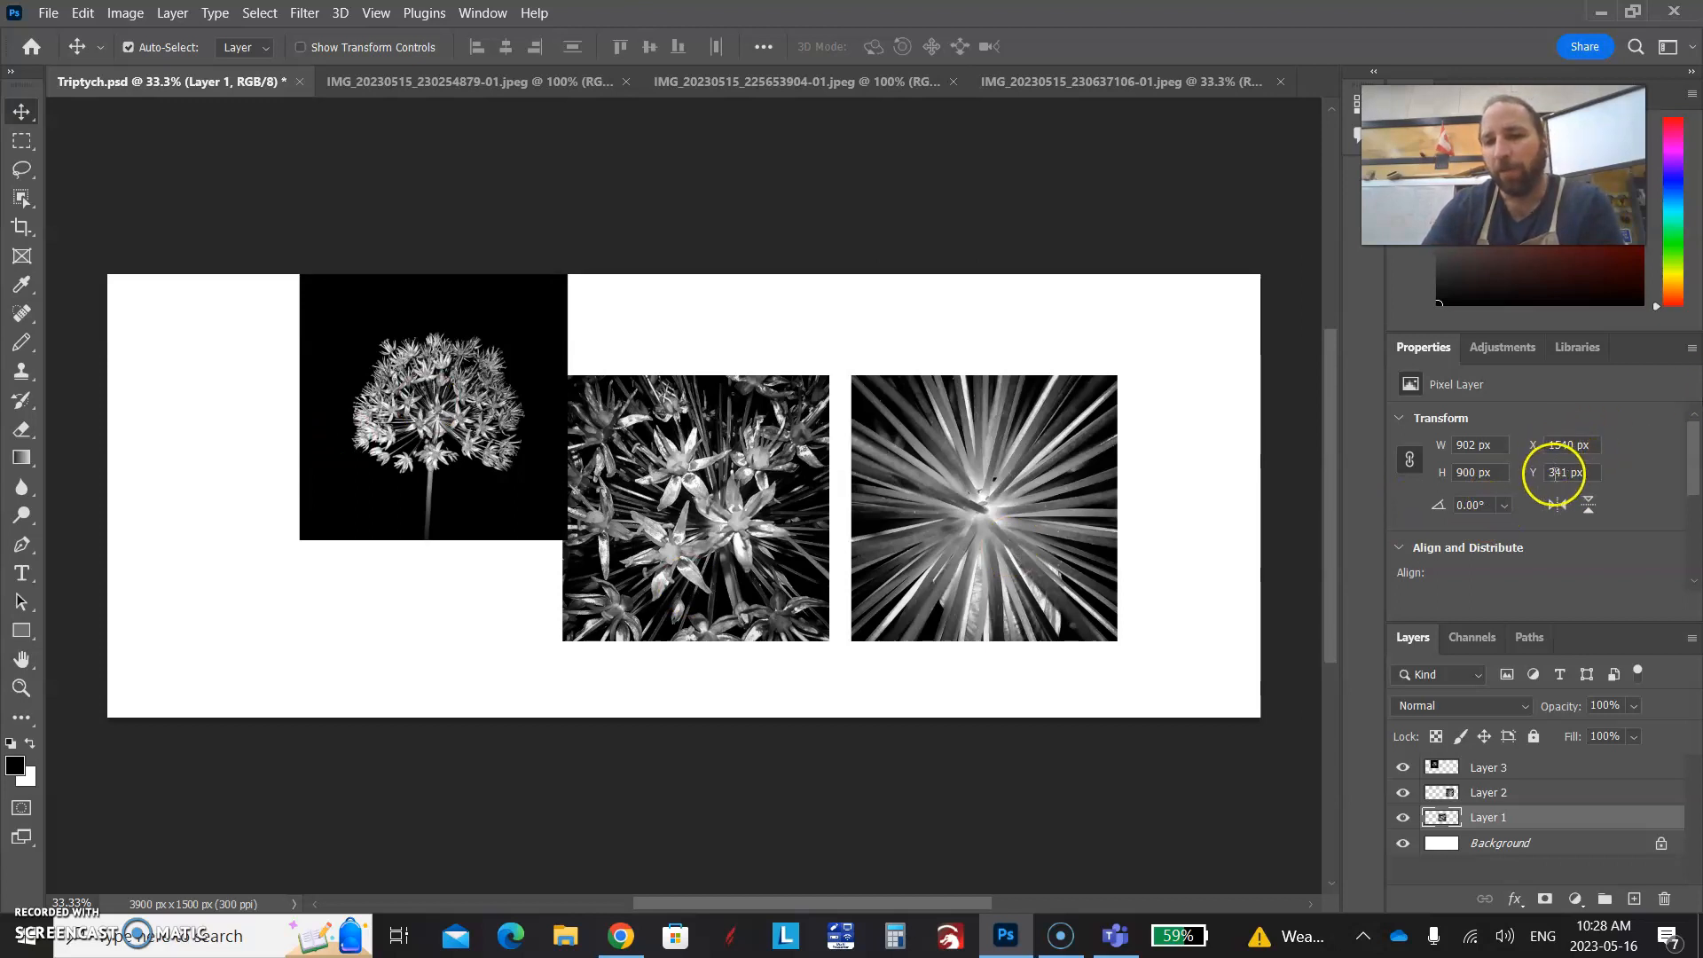
type("300")
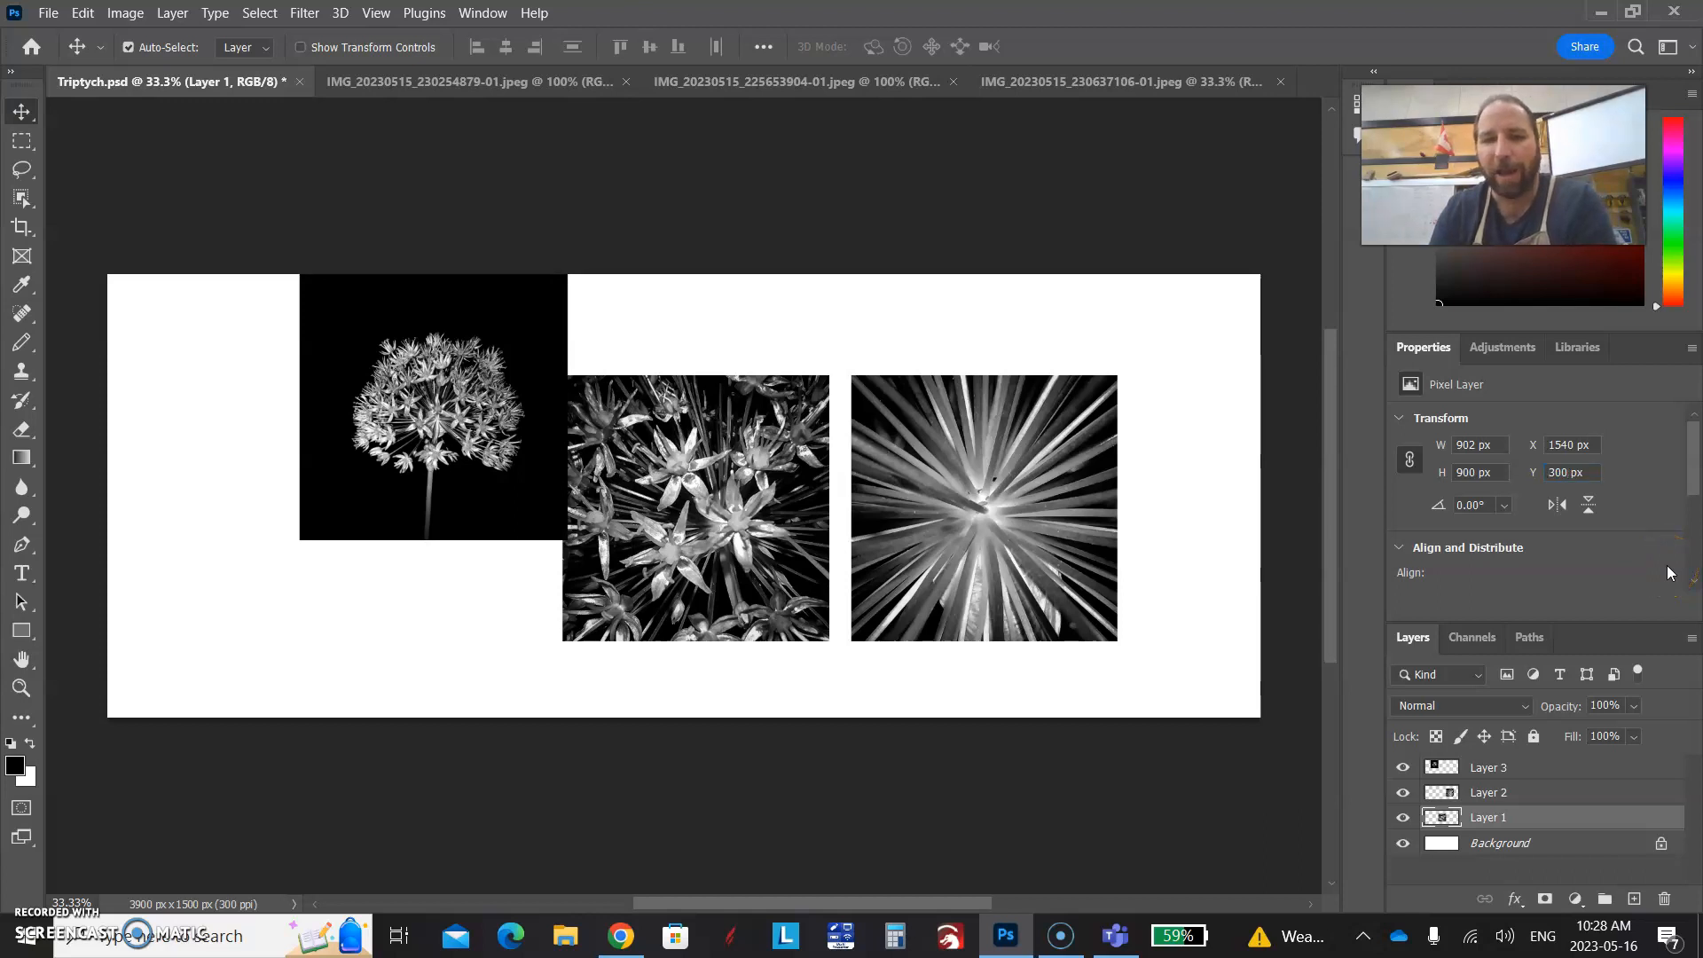
key("Return")
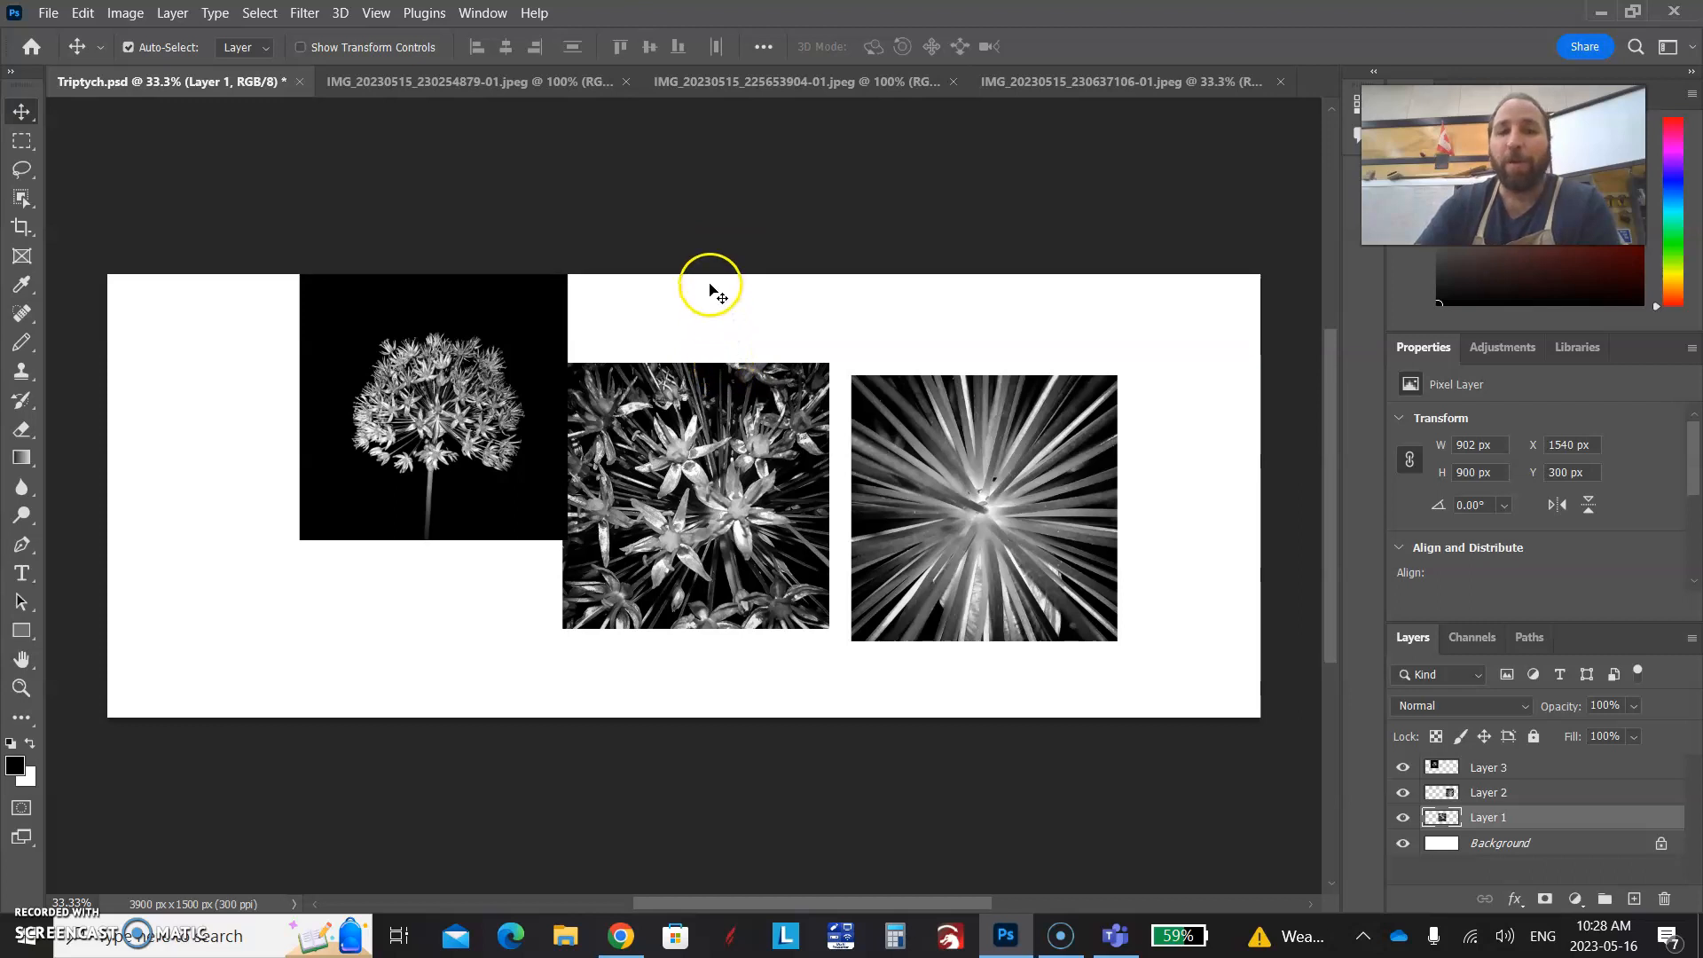
Set the Y position of the radiating-leaves image on Layer 2 and the single-stem flower head on Layer 3 to 300 px
left_click(1008, 534)
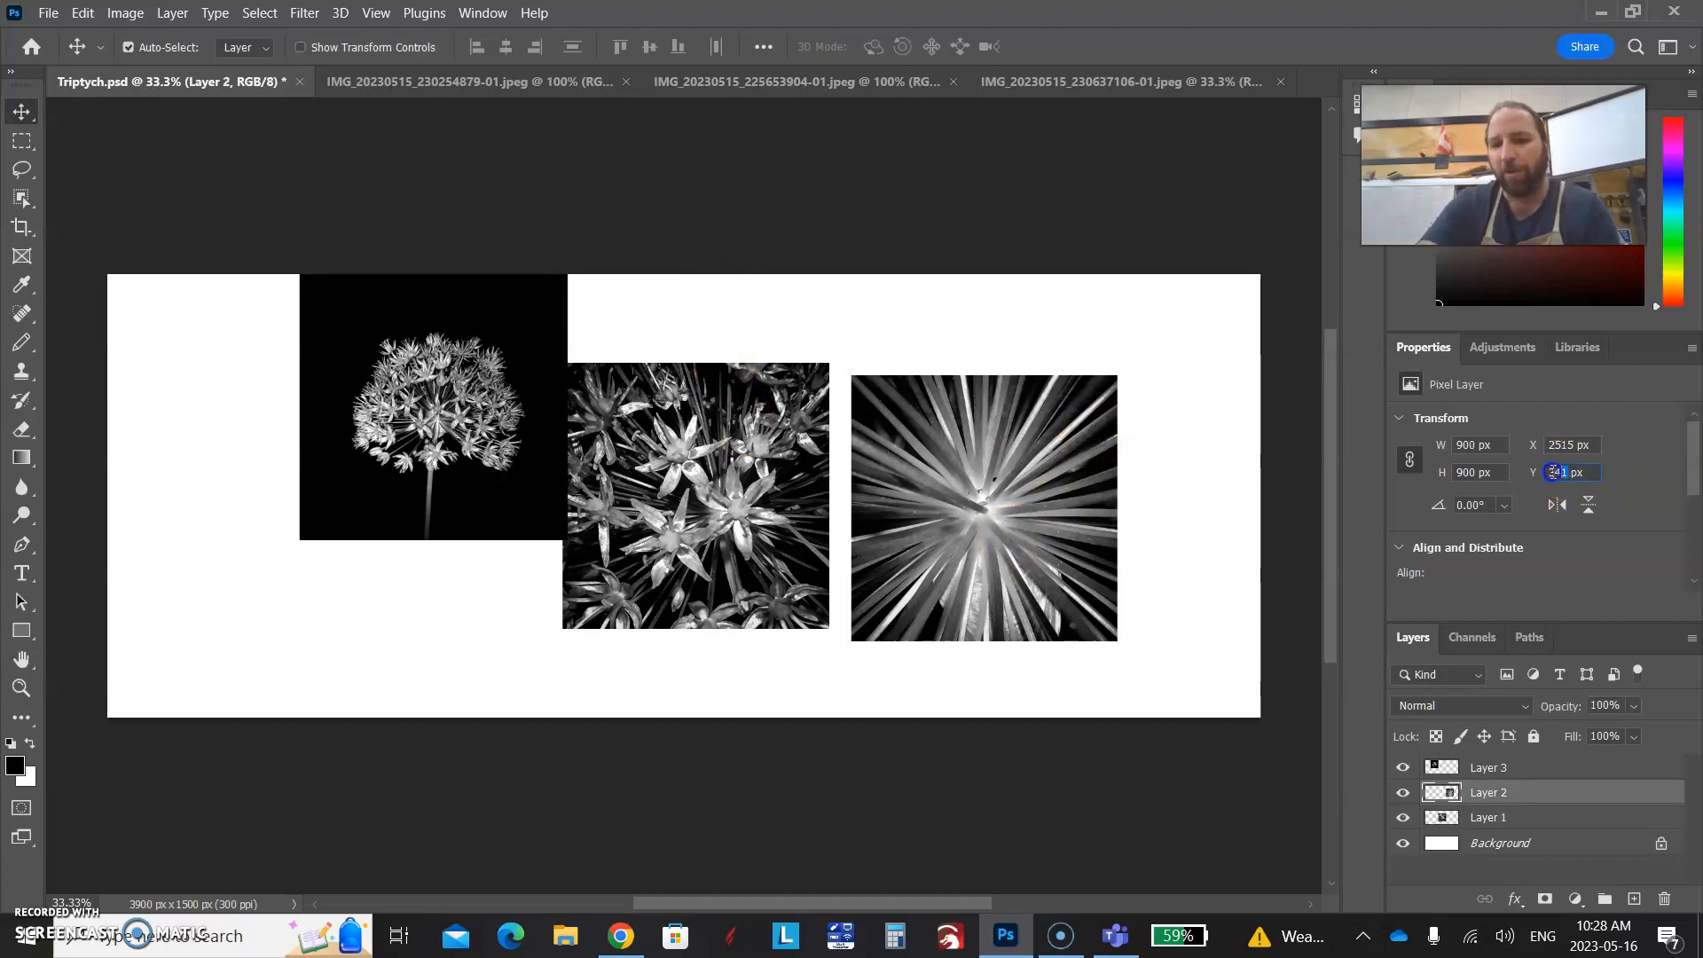
type("300")
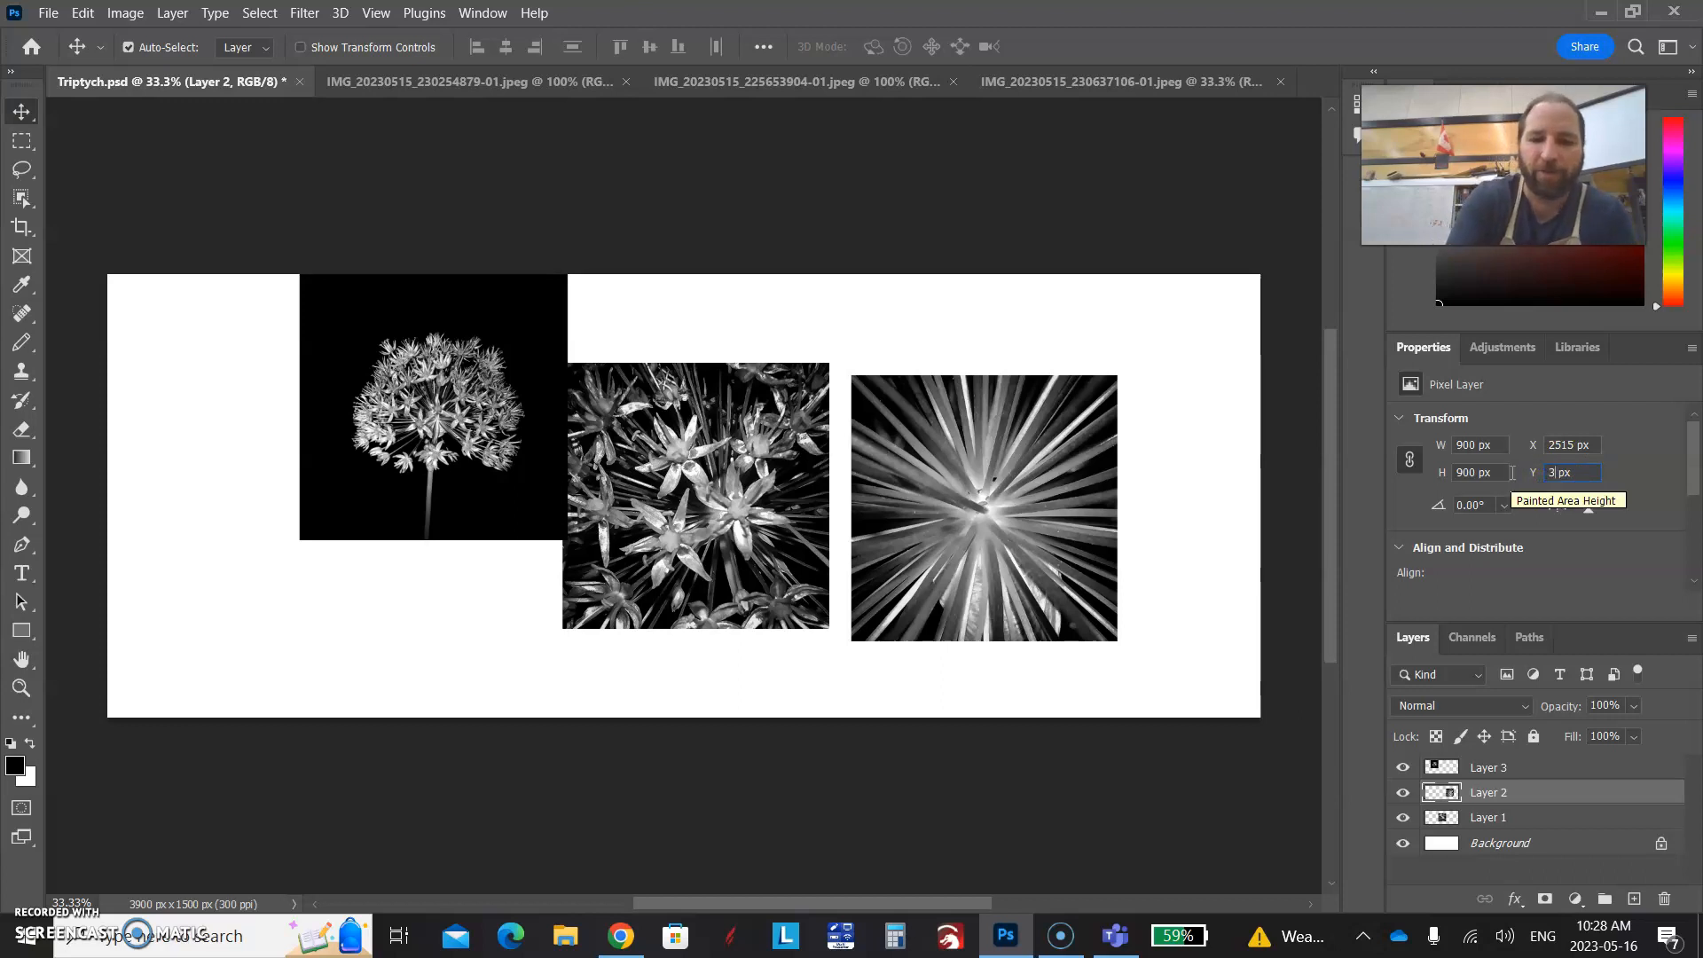
key("Return")
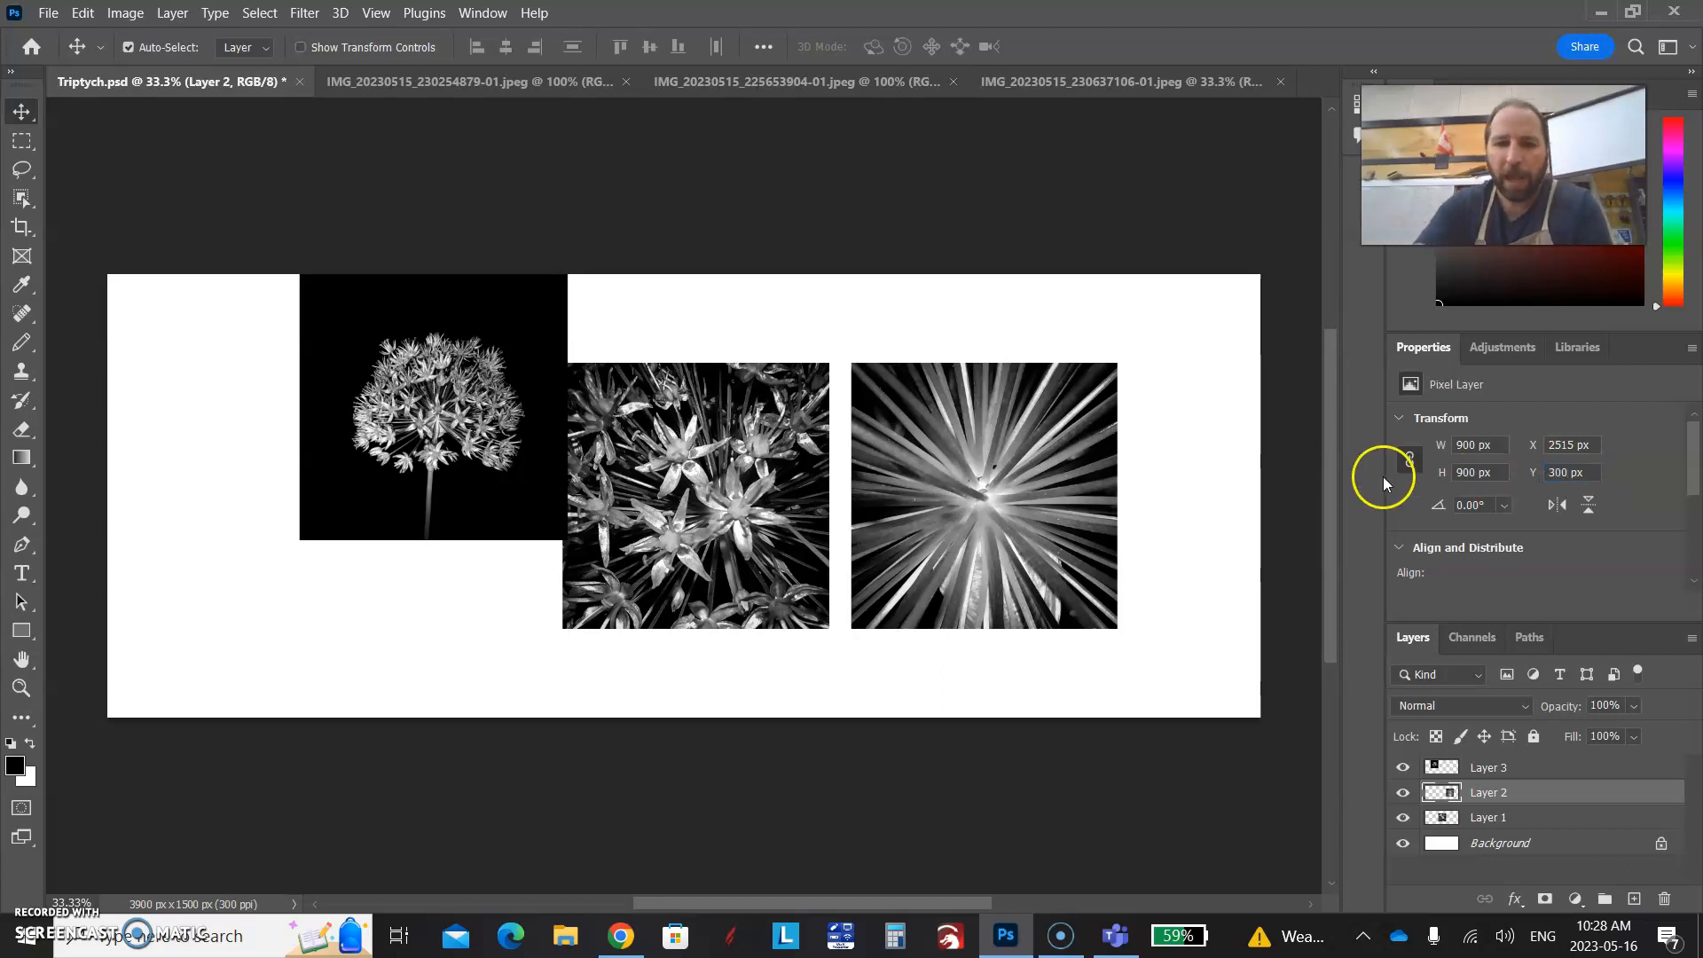
left_click(466, 389)
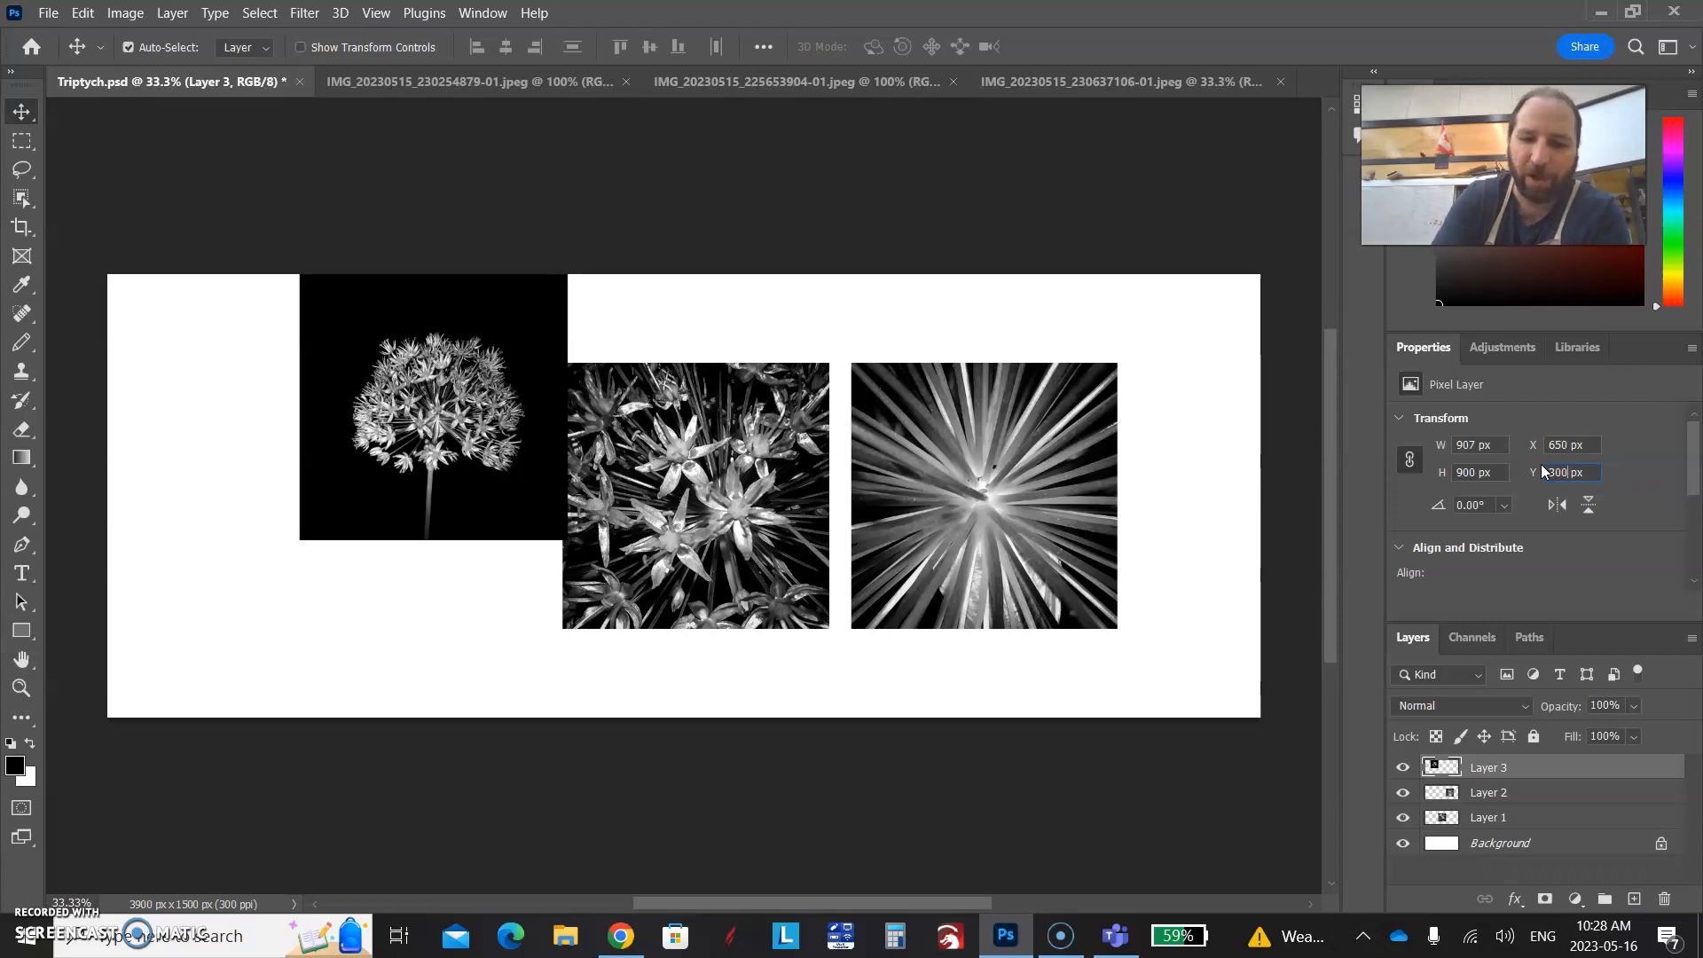
key("Return")
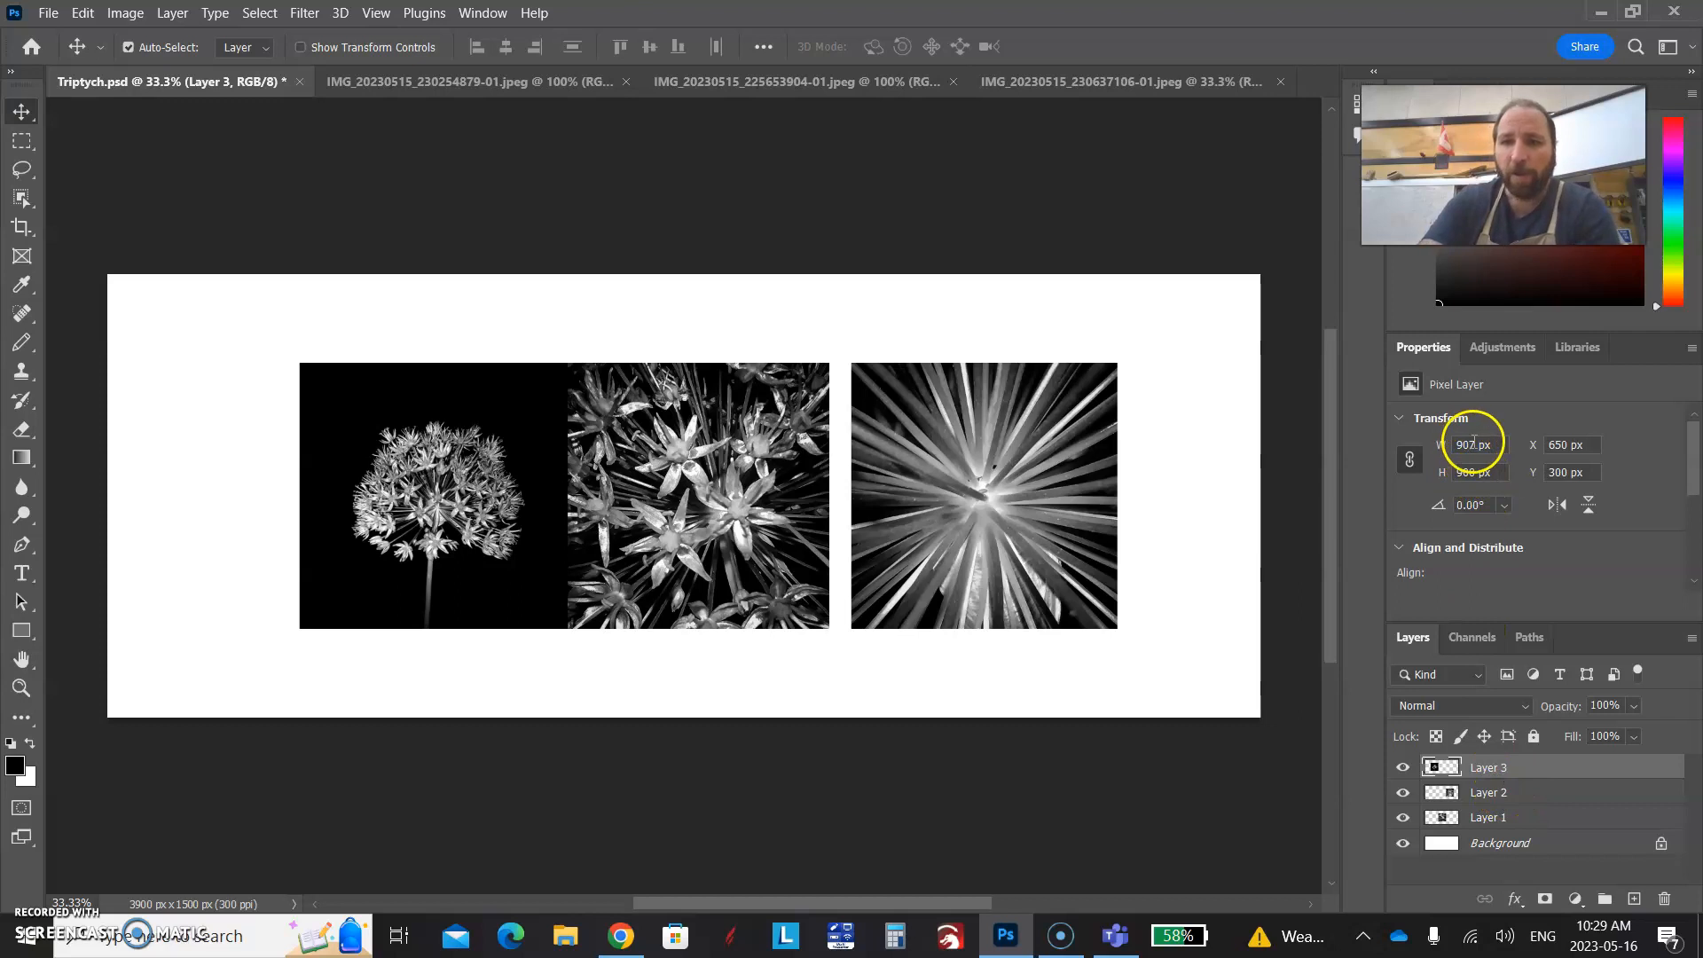
Set the X position of the single-stem flower head on Layer 3 to 1500 px
left_click(1566, 445)
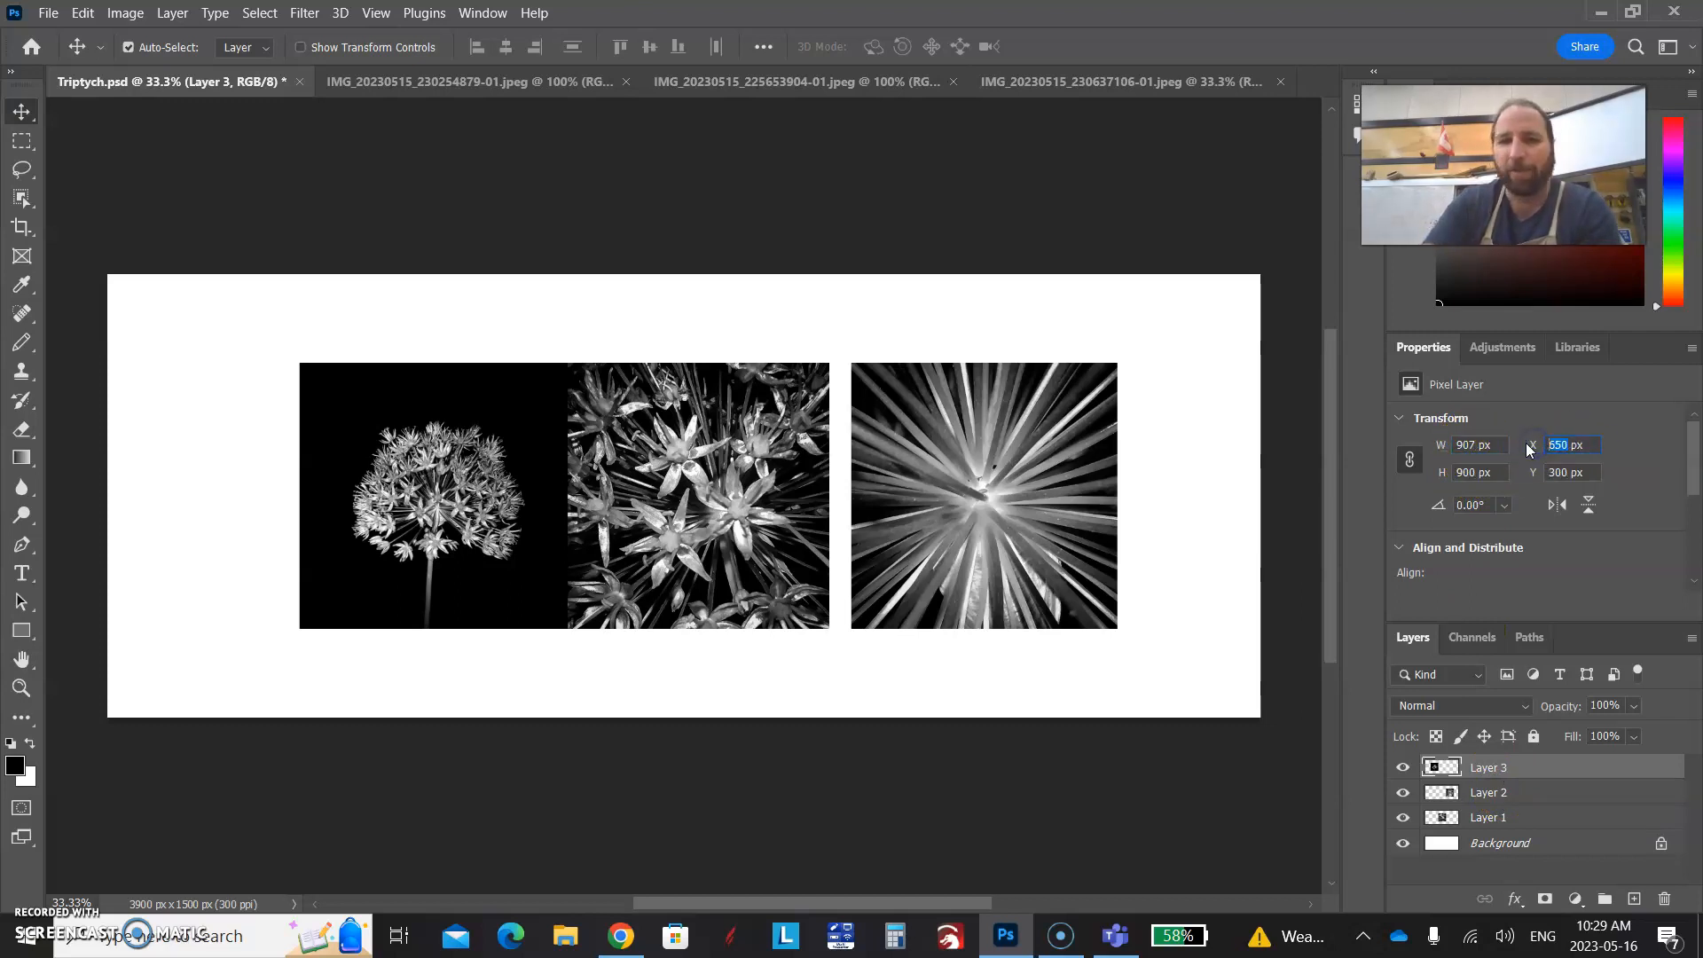
type("15")
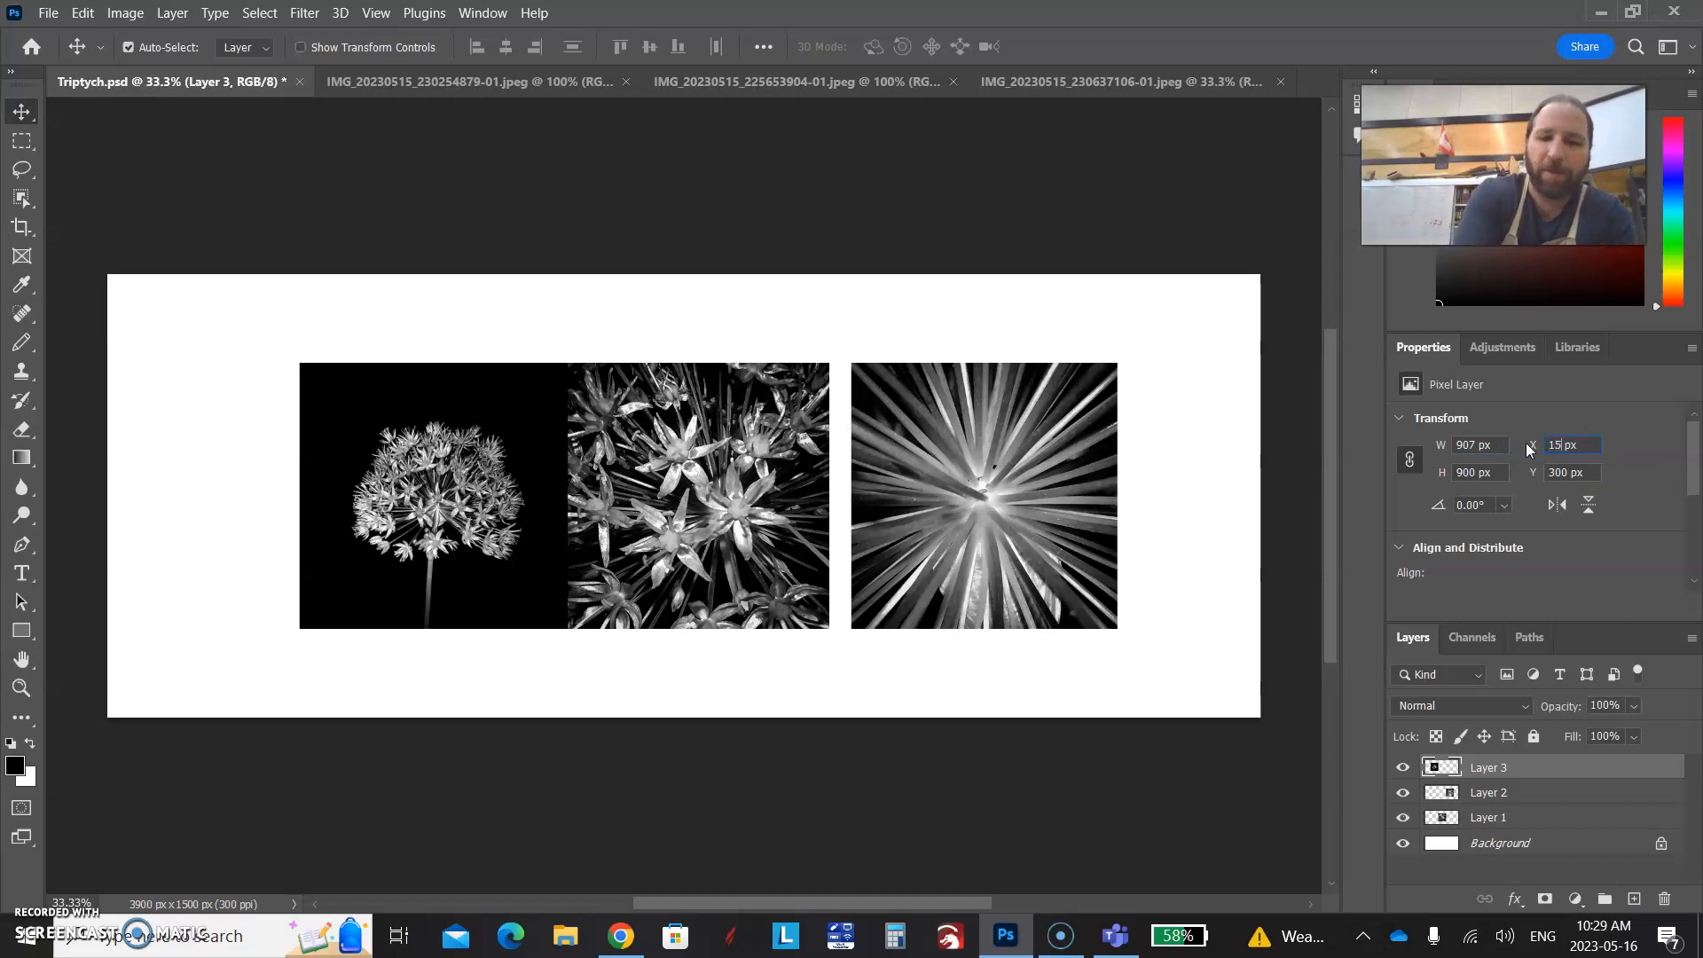
type("00")
key("Return")
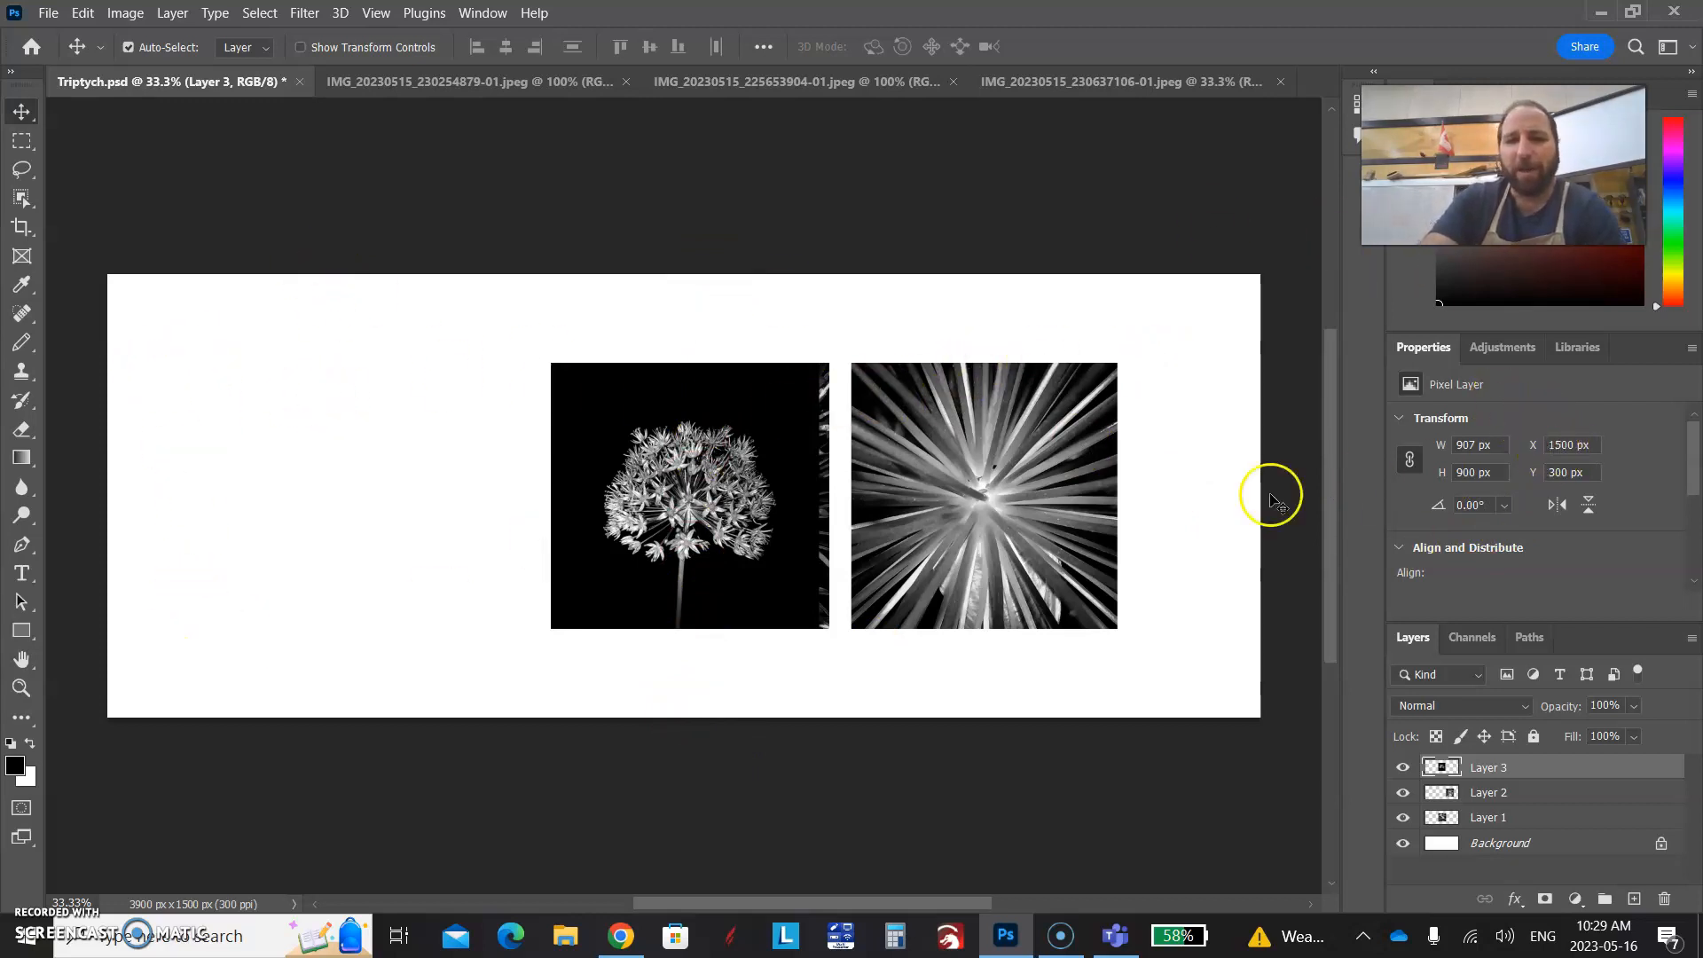
Select the flower close-up on Layer 1 and set its X position to 300 px
left_click(1492, 817)
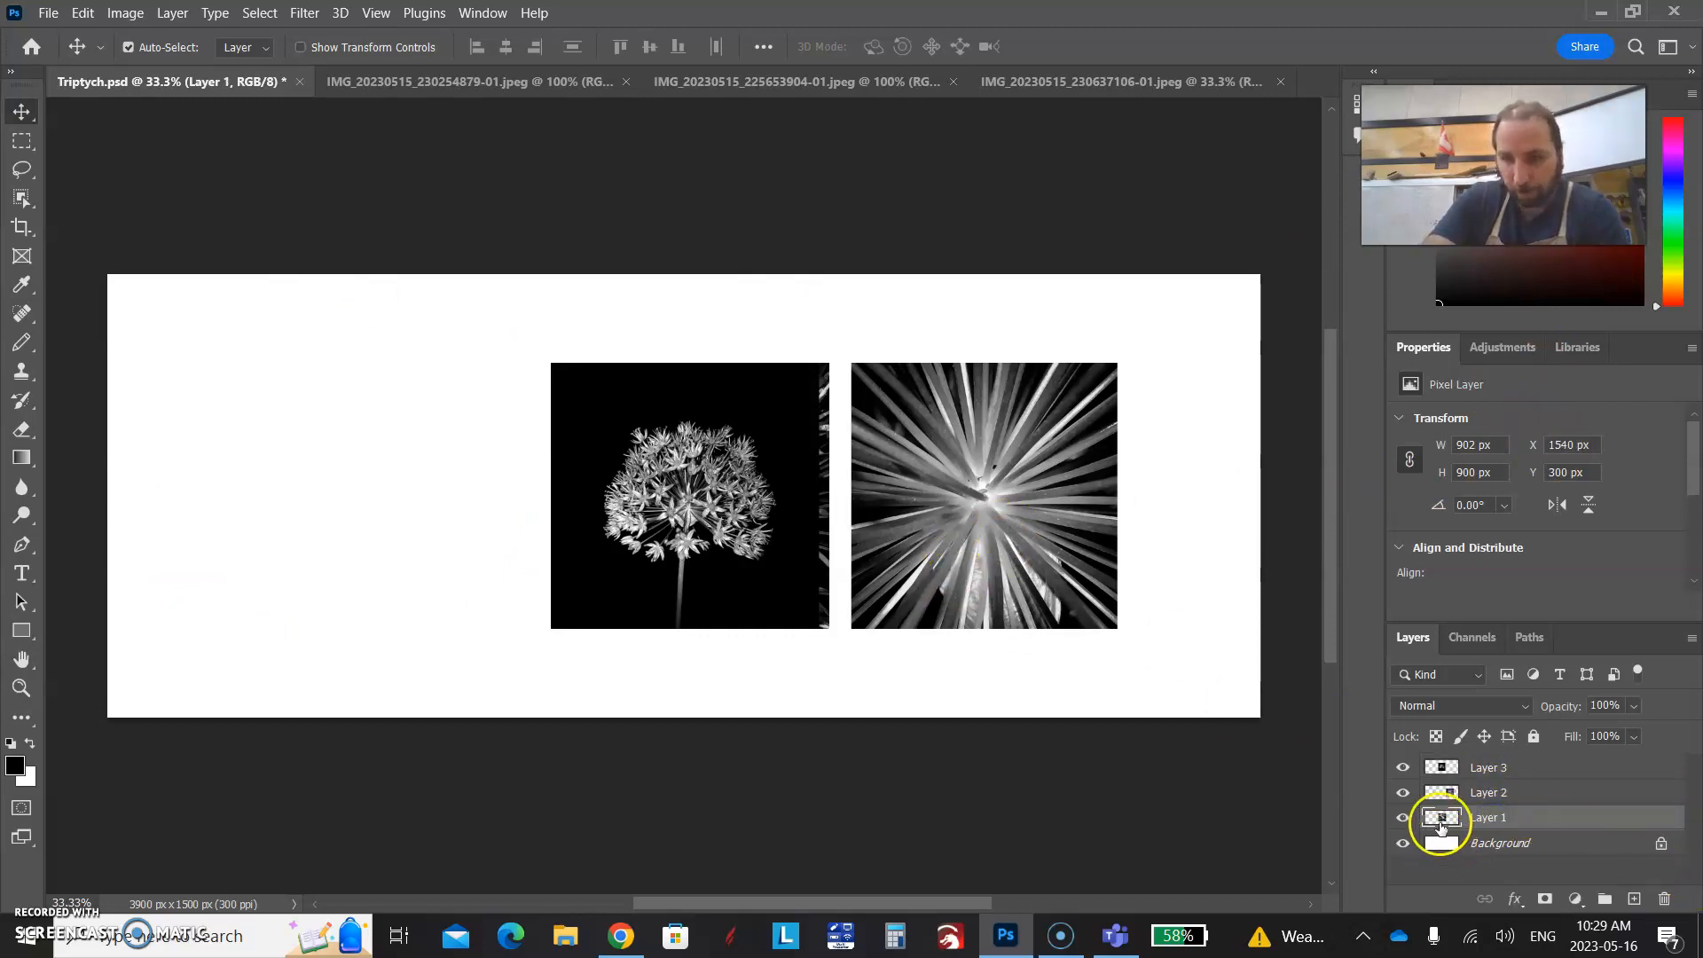
left_click(1403, 818)
left_click(1403, 818)
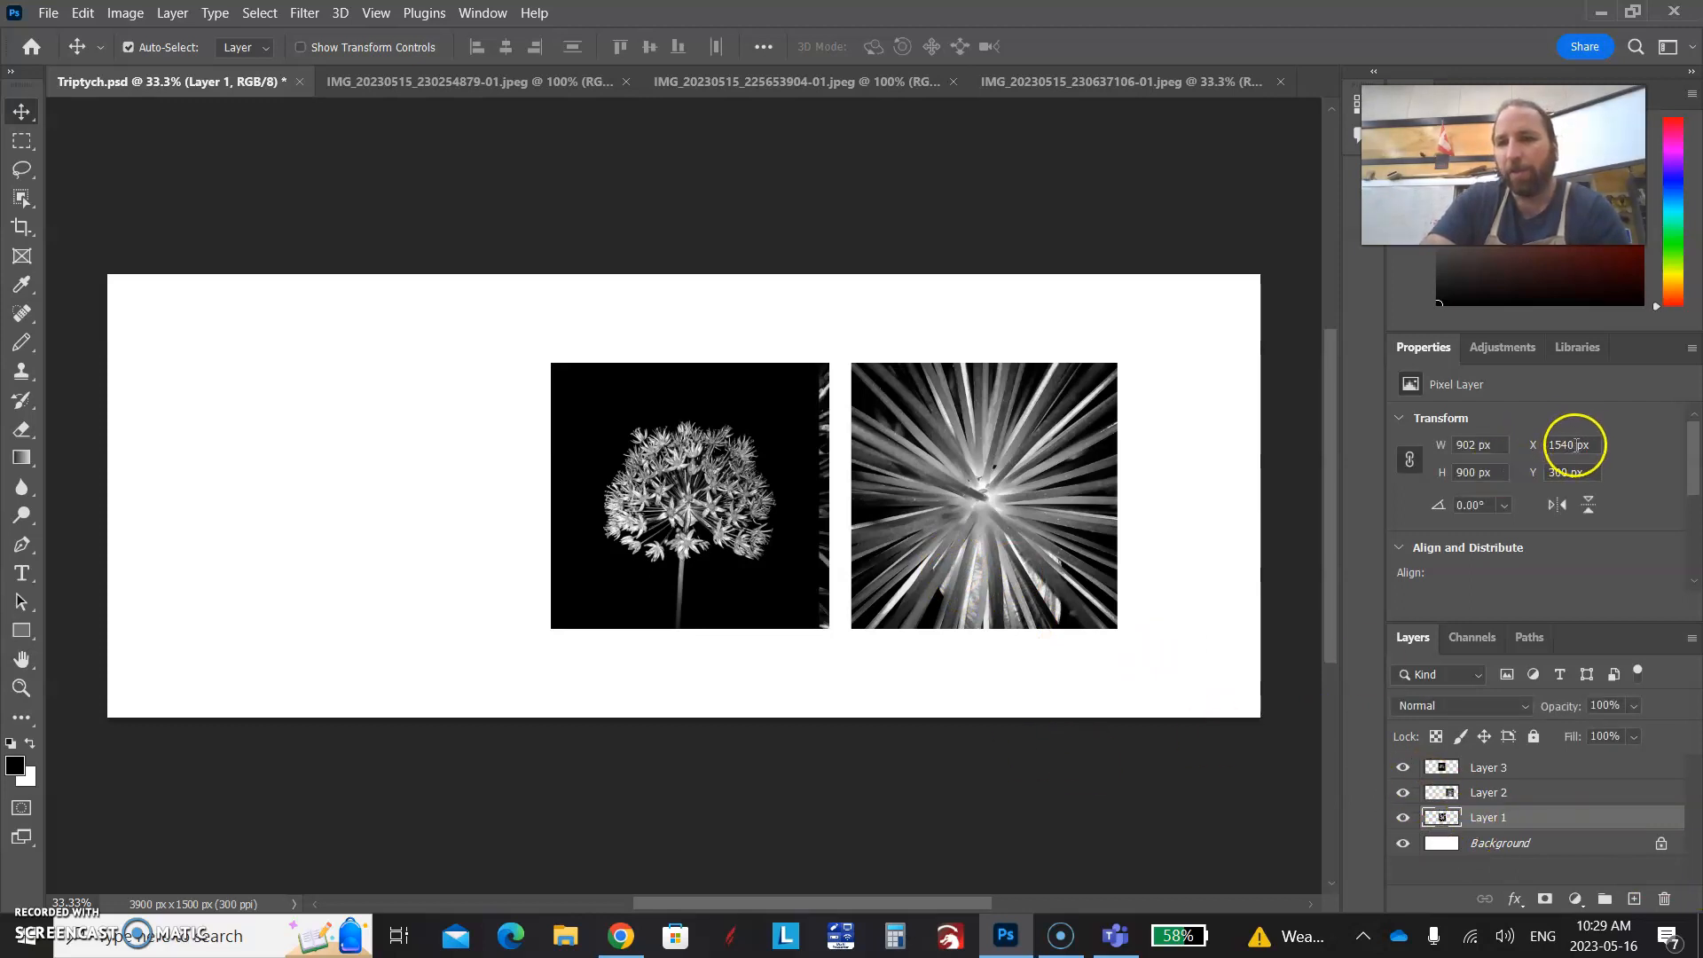
type("300")
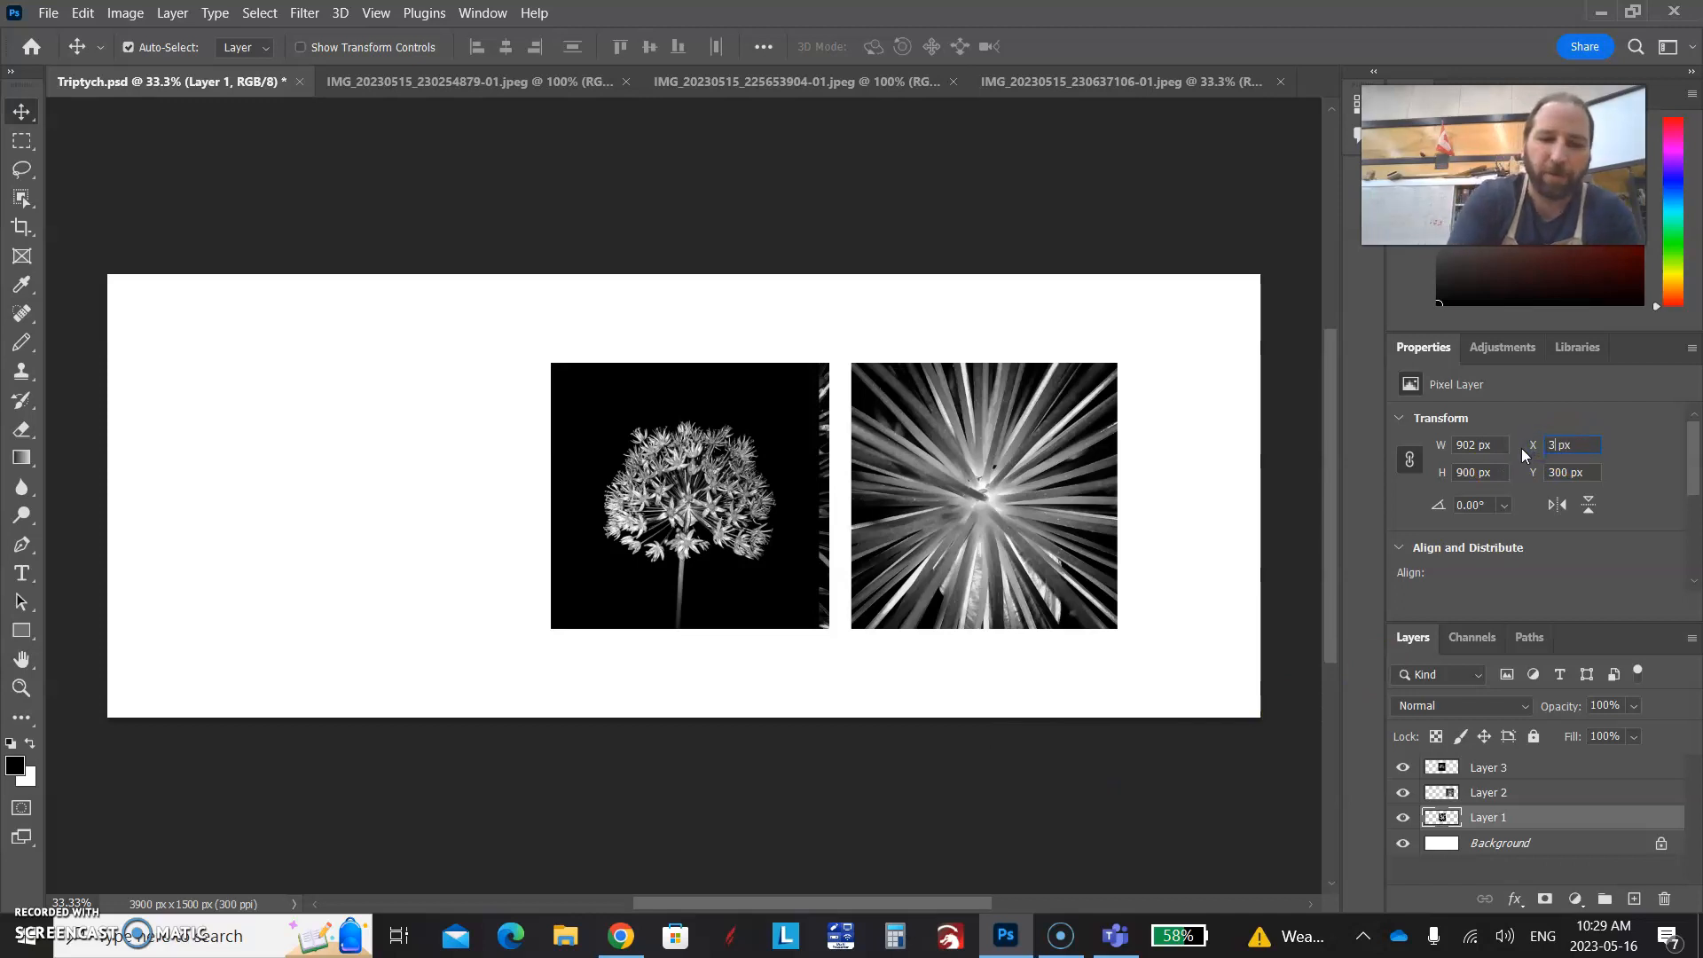
key("Return")
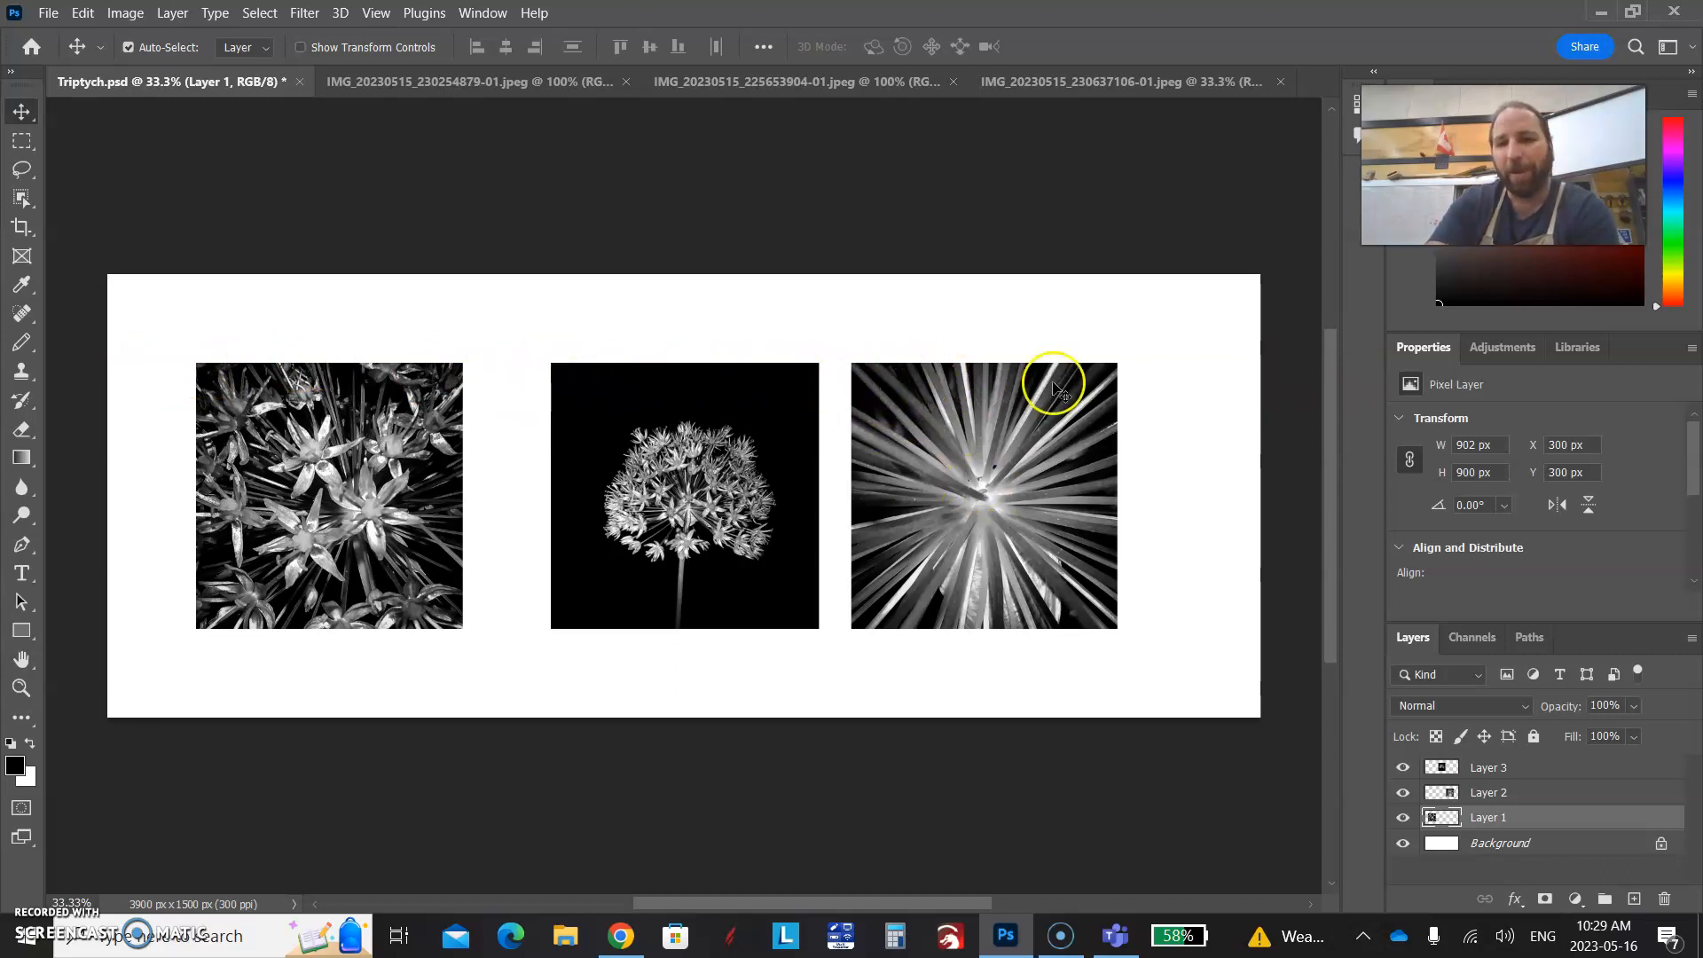
Select the radiating-leaves image on Layer 2 and set its X position to 2700 px
left_click(1489, 791)
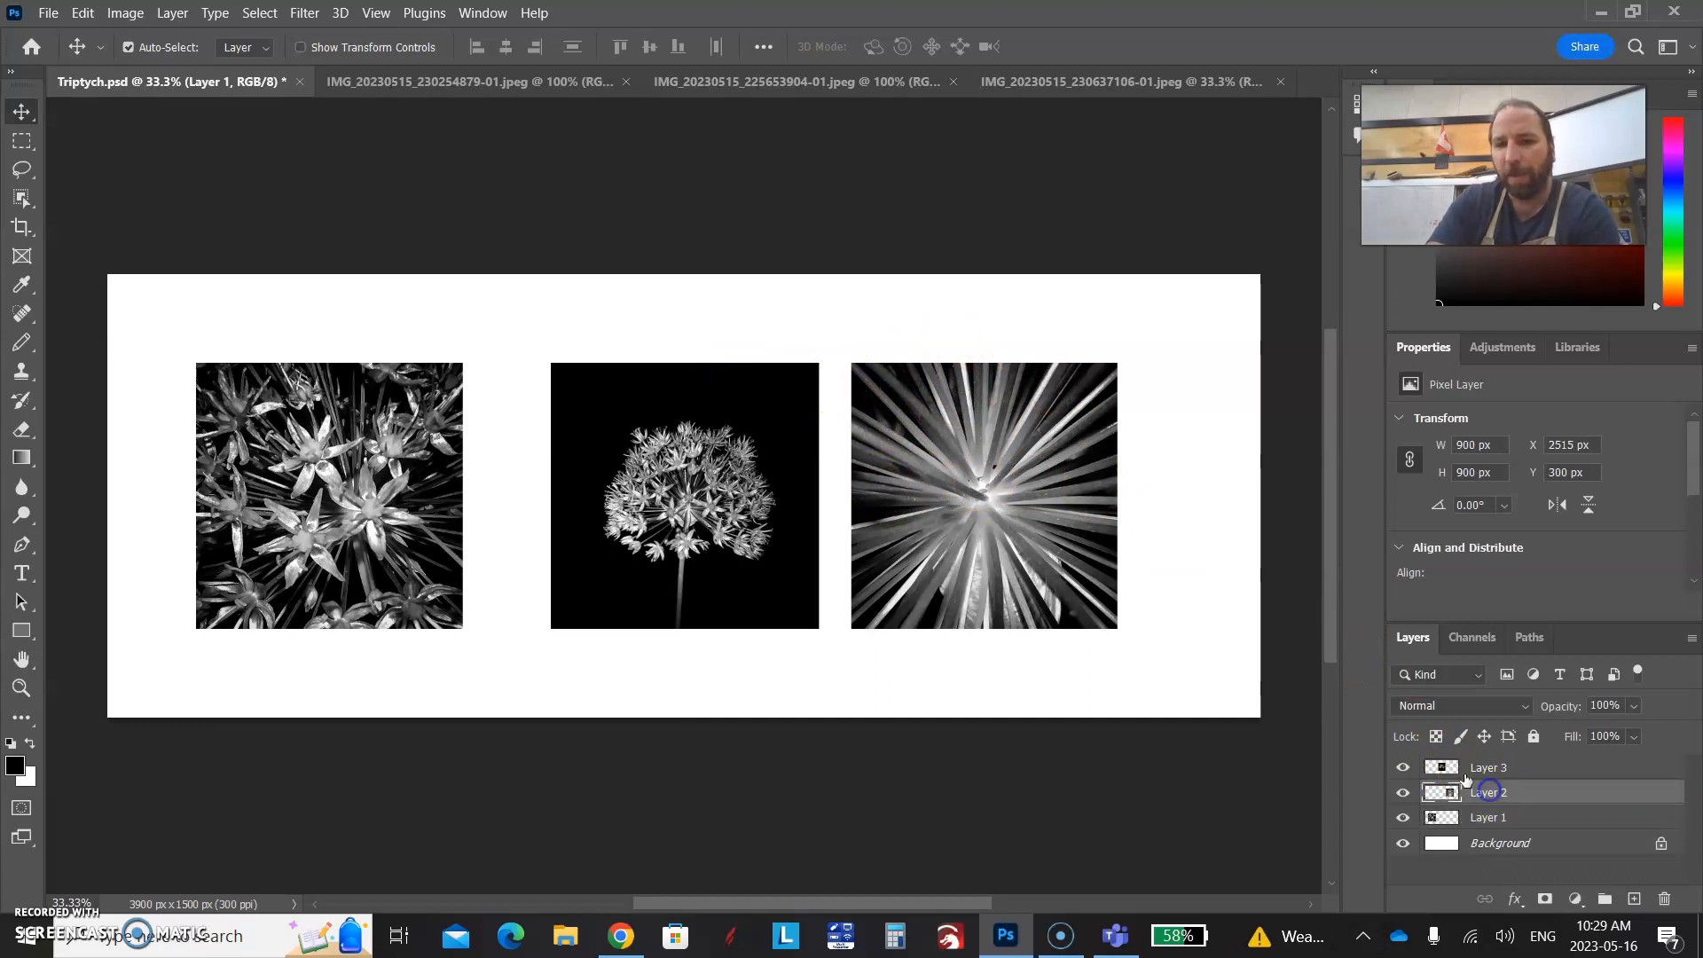
left_click(1573, 445)
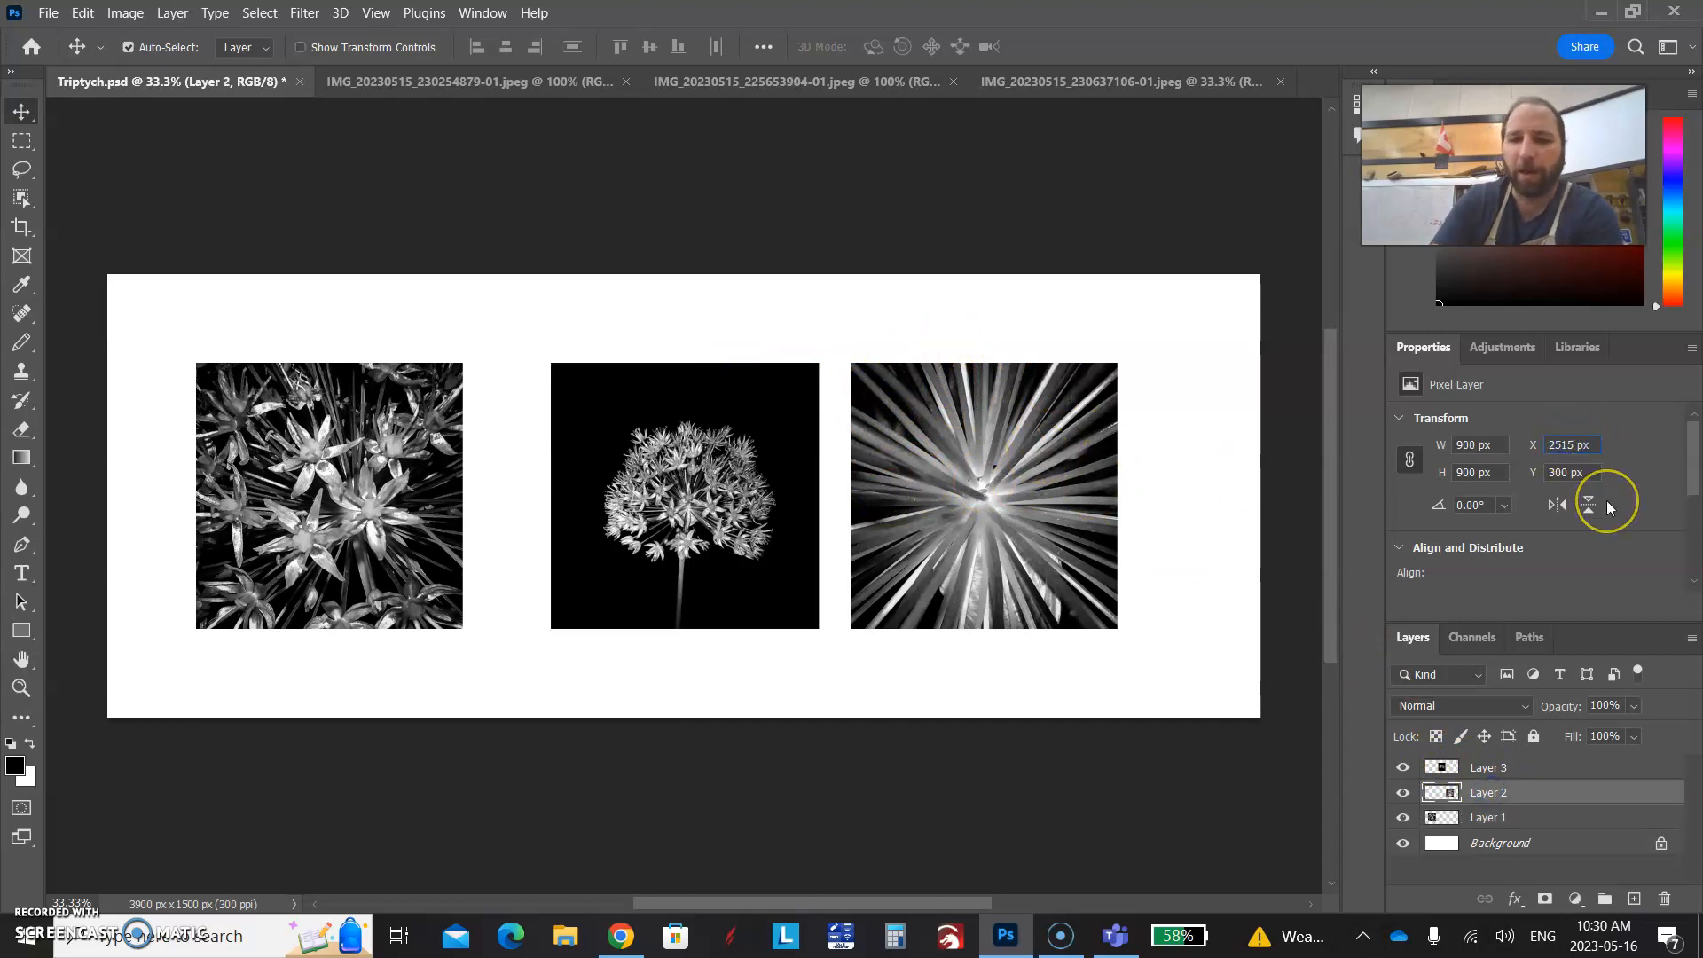
key("BackSpace")
key("BackSpace")
key("BackSpace")
type("700")
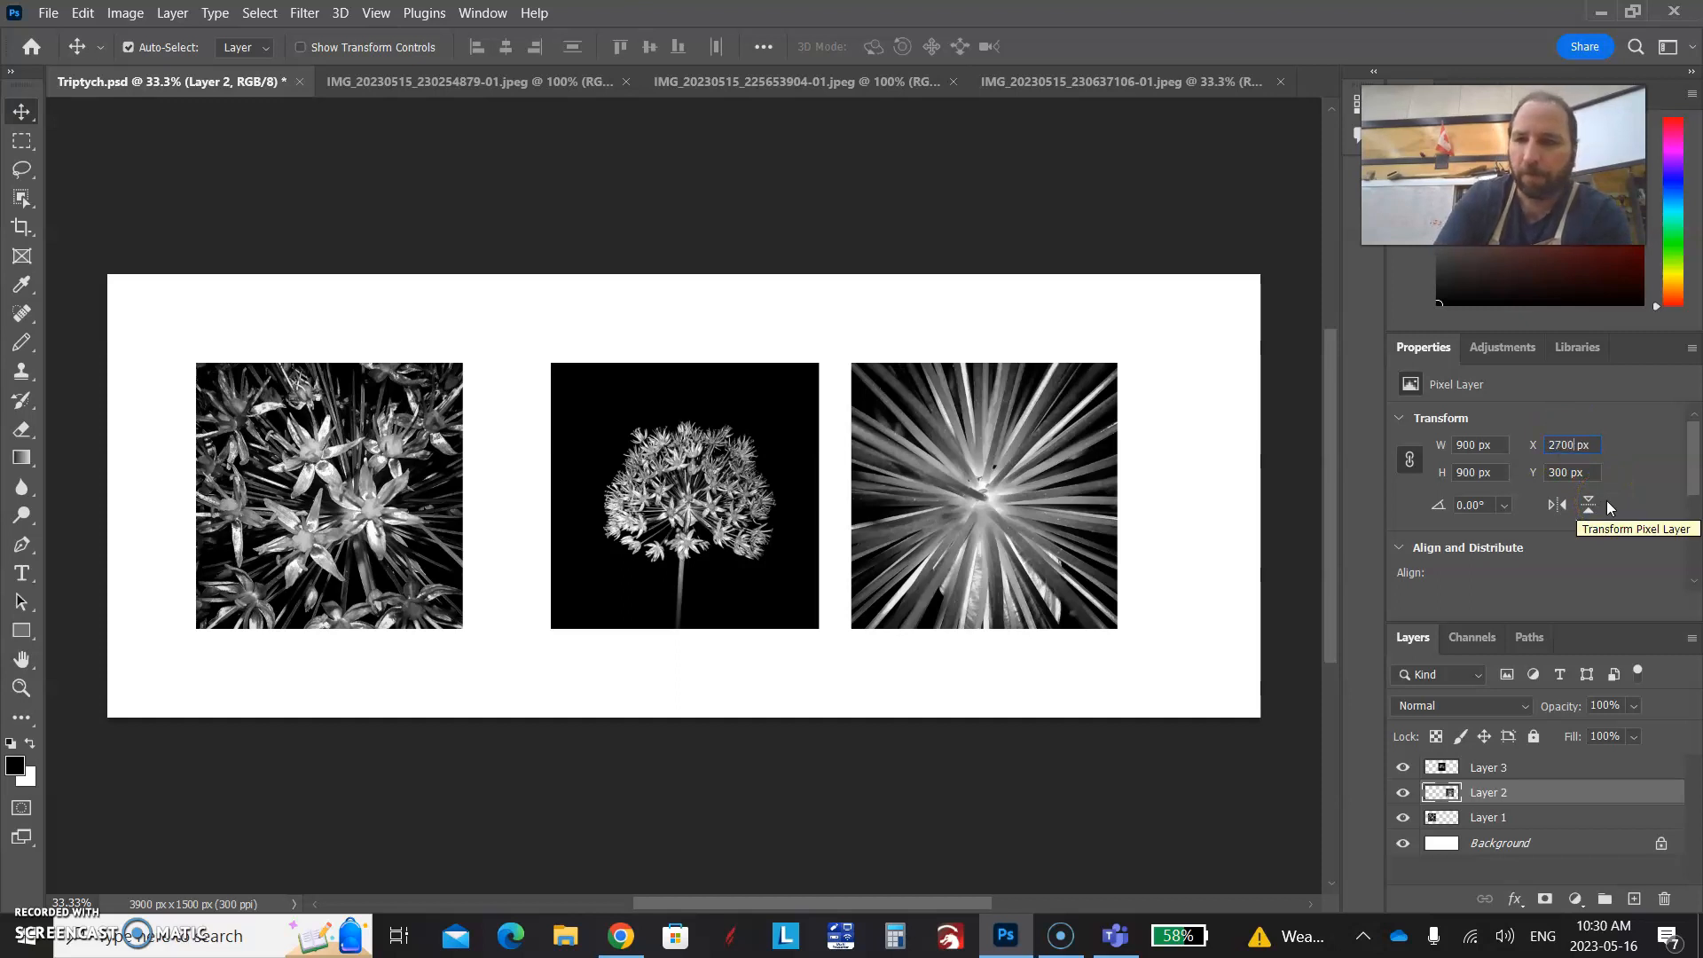
key("Return")
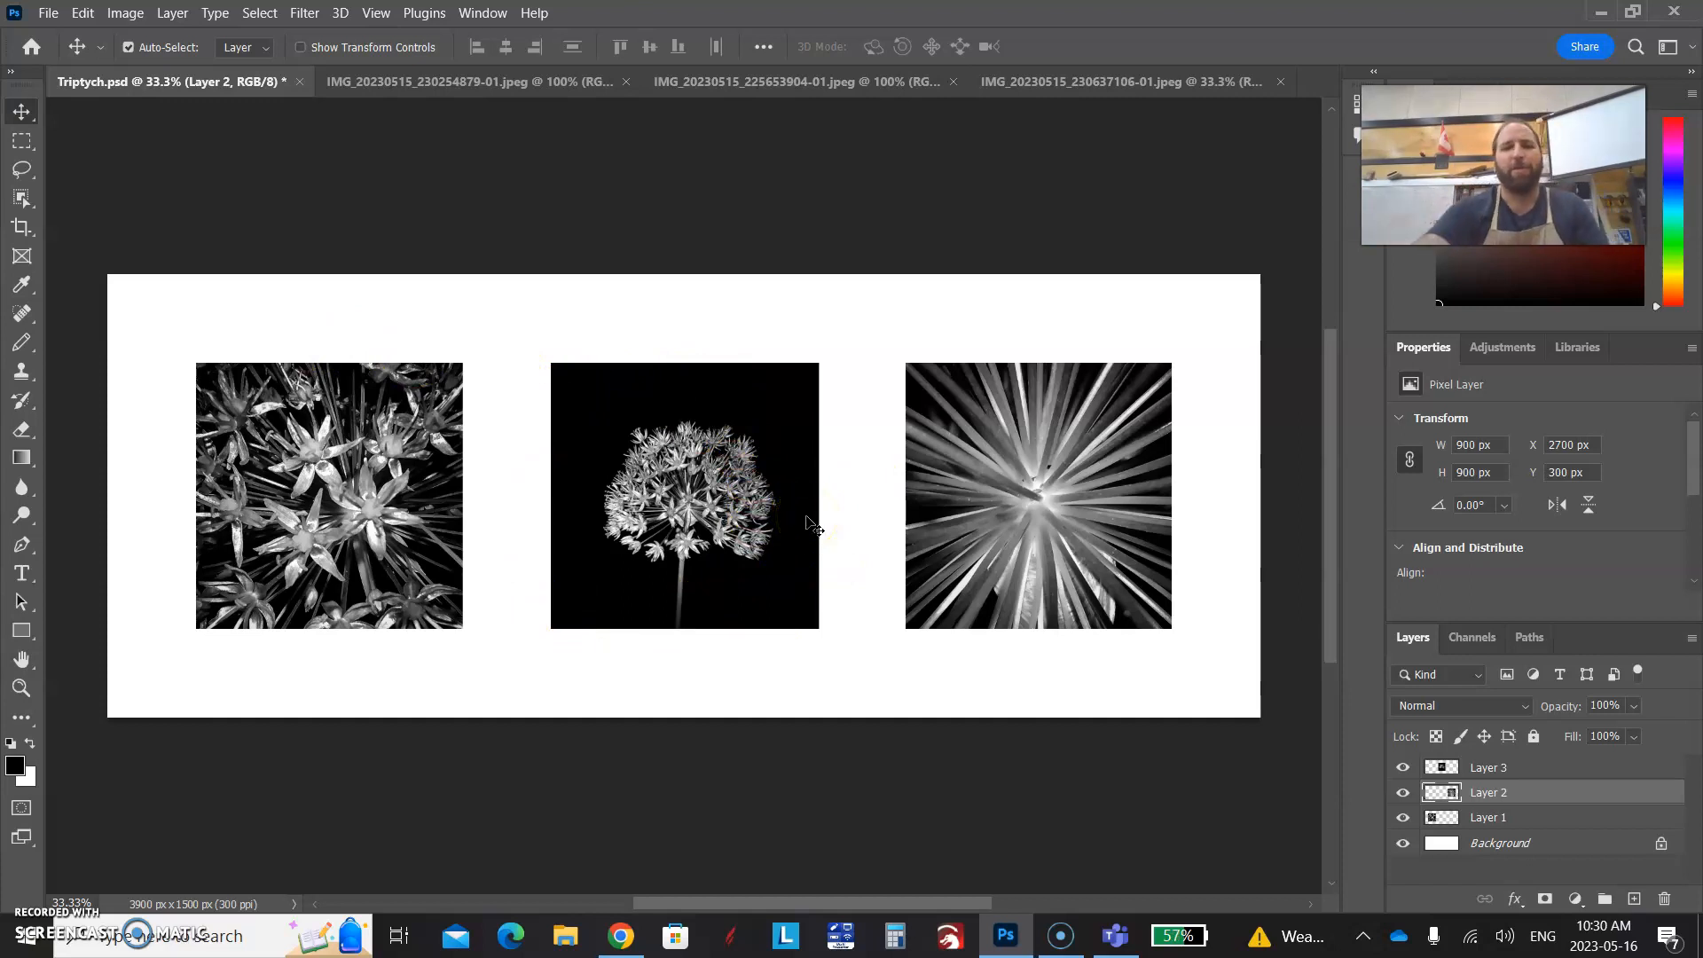
Save the document as Triptych in Photoshop format in Downloads, replacing the existing file and keeping Maximize Compatibility on
left_click(48, 15)
left_click(82, 266)
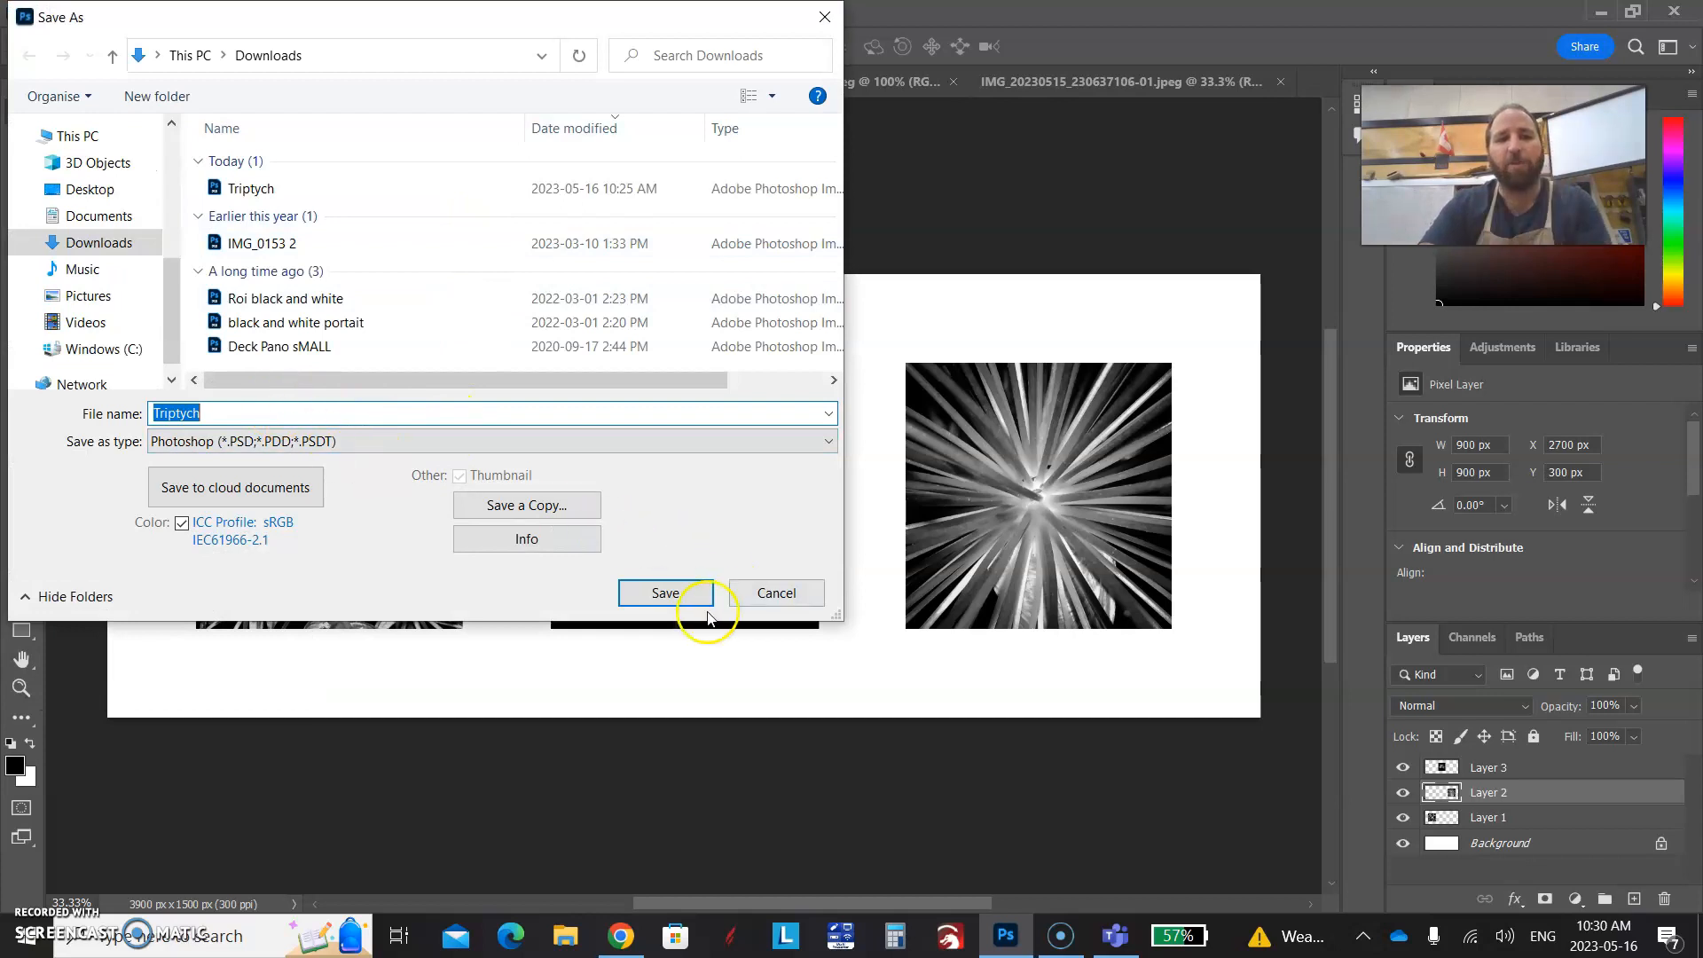
left_click(669, 594)
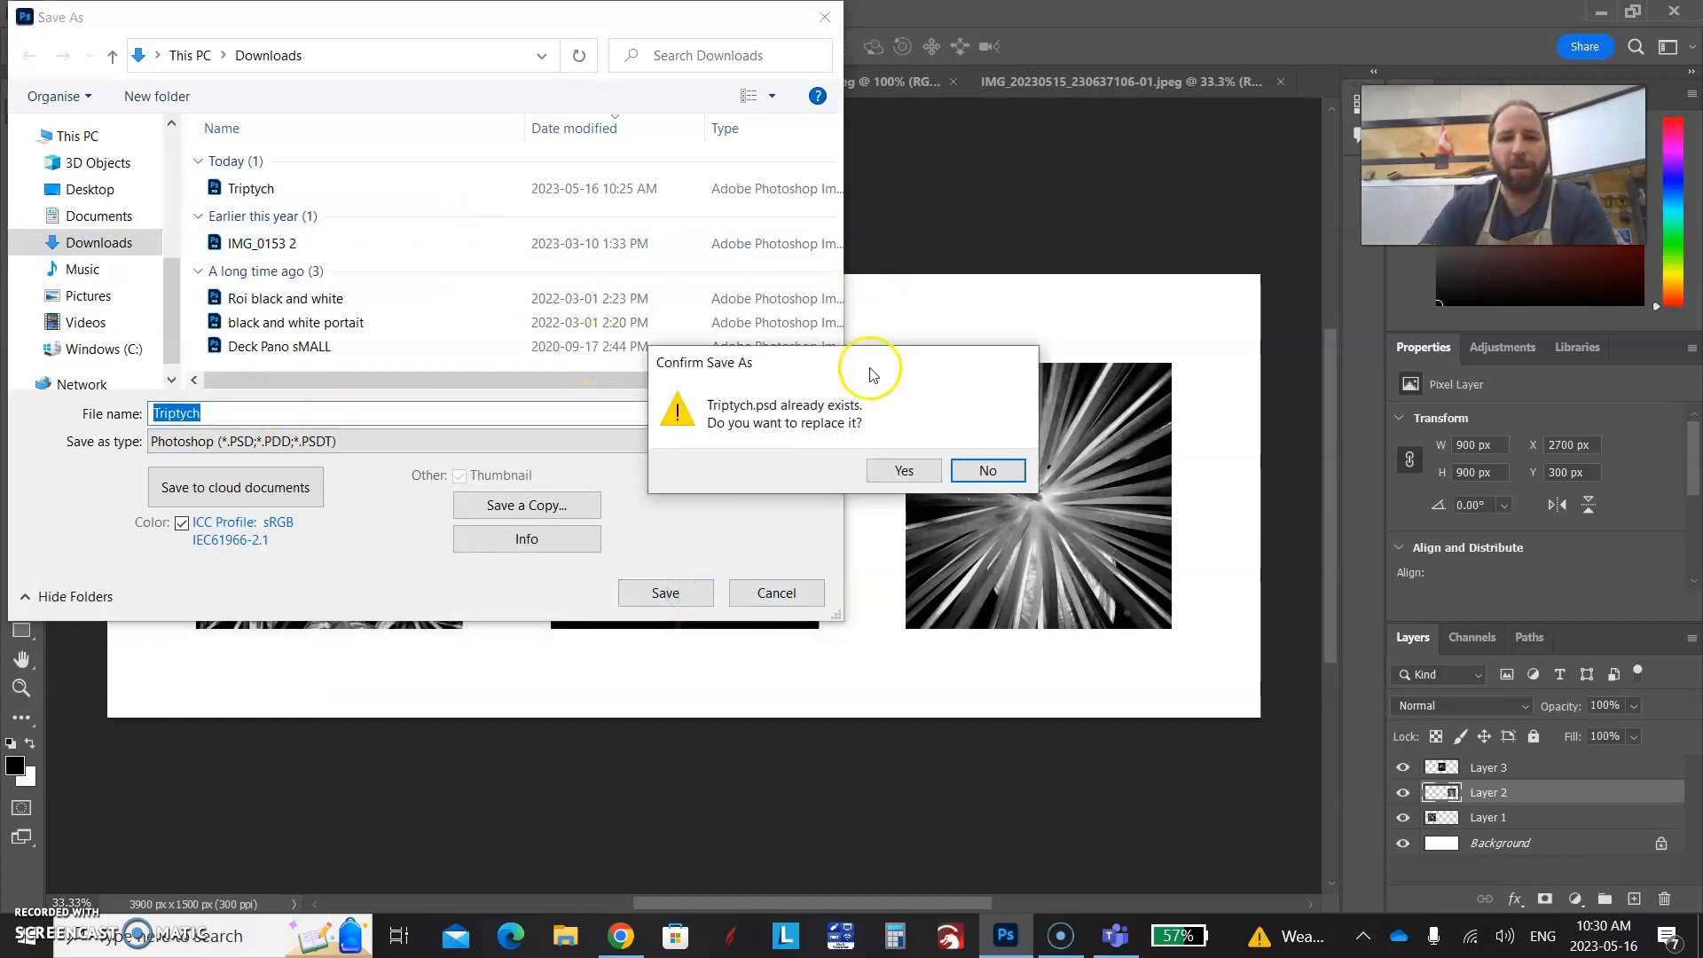
left_click(903, 470)
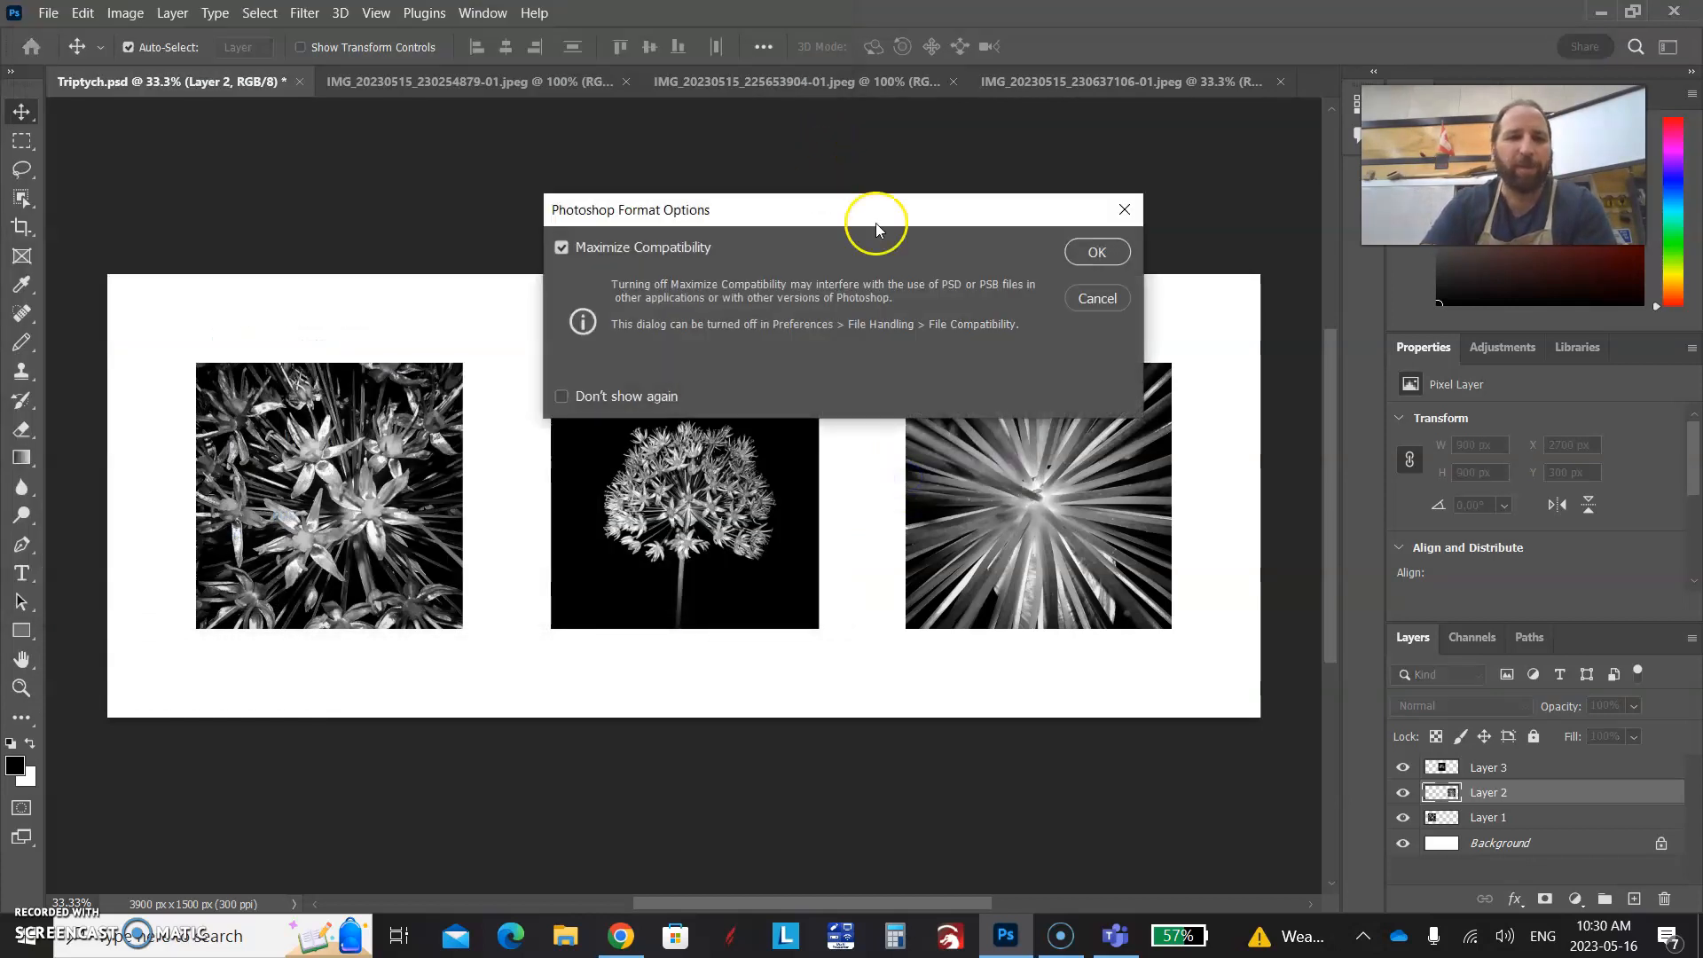
left_click(1097, 252)
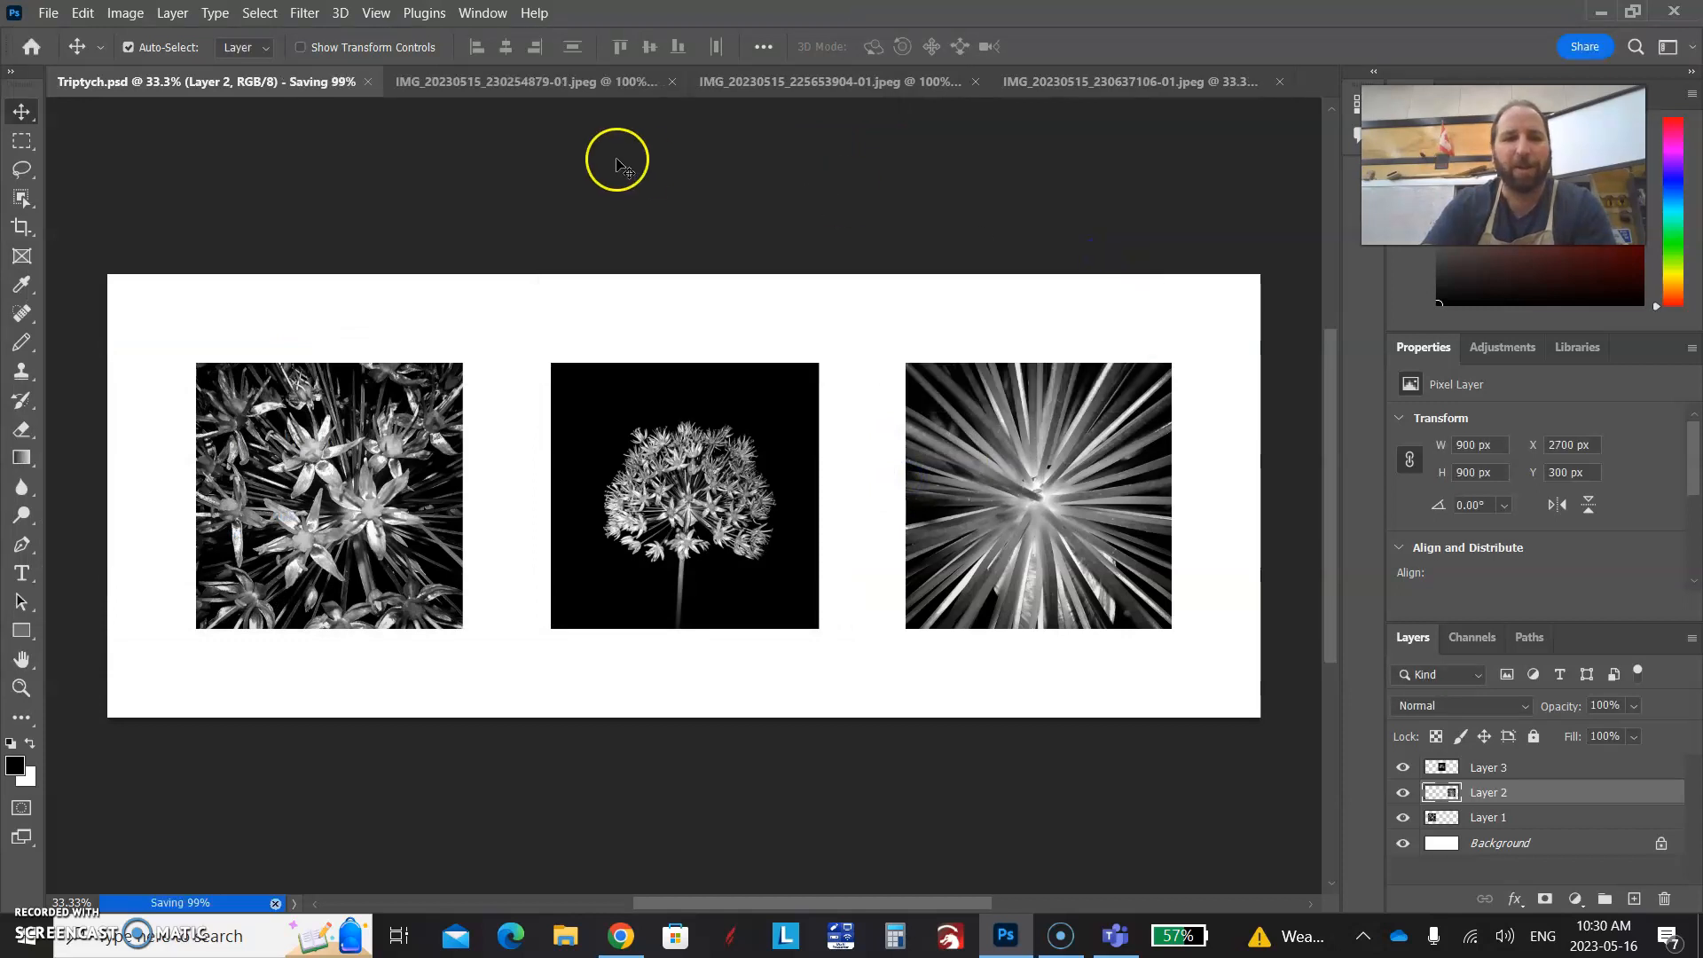
left_click(49, 13)
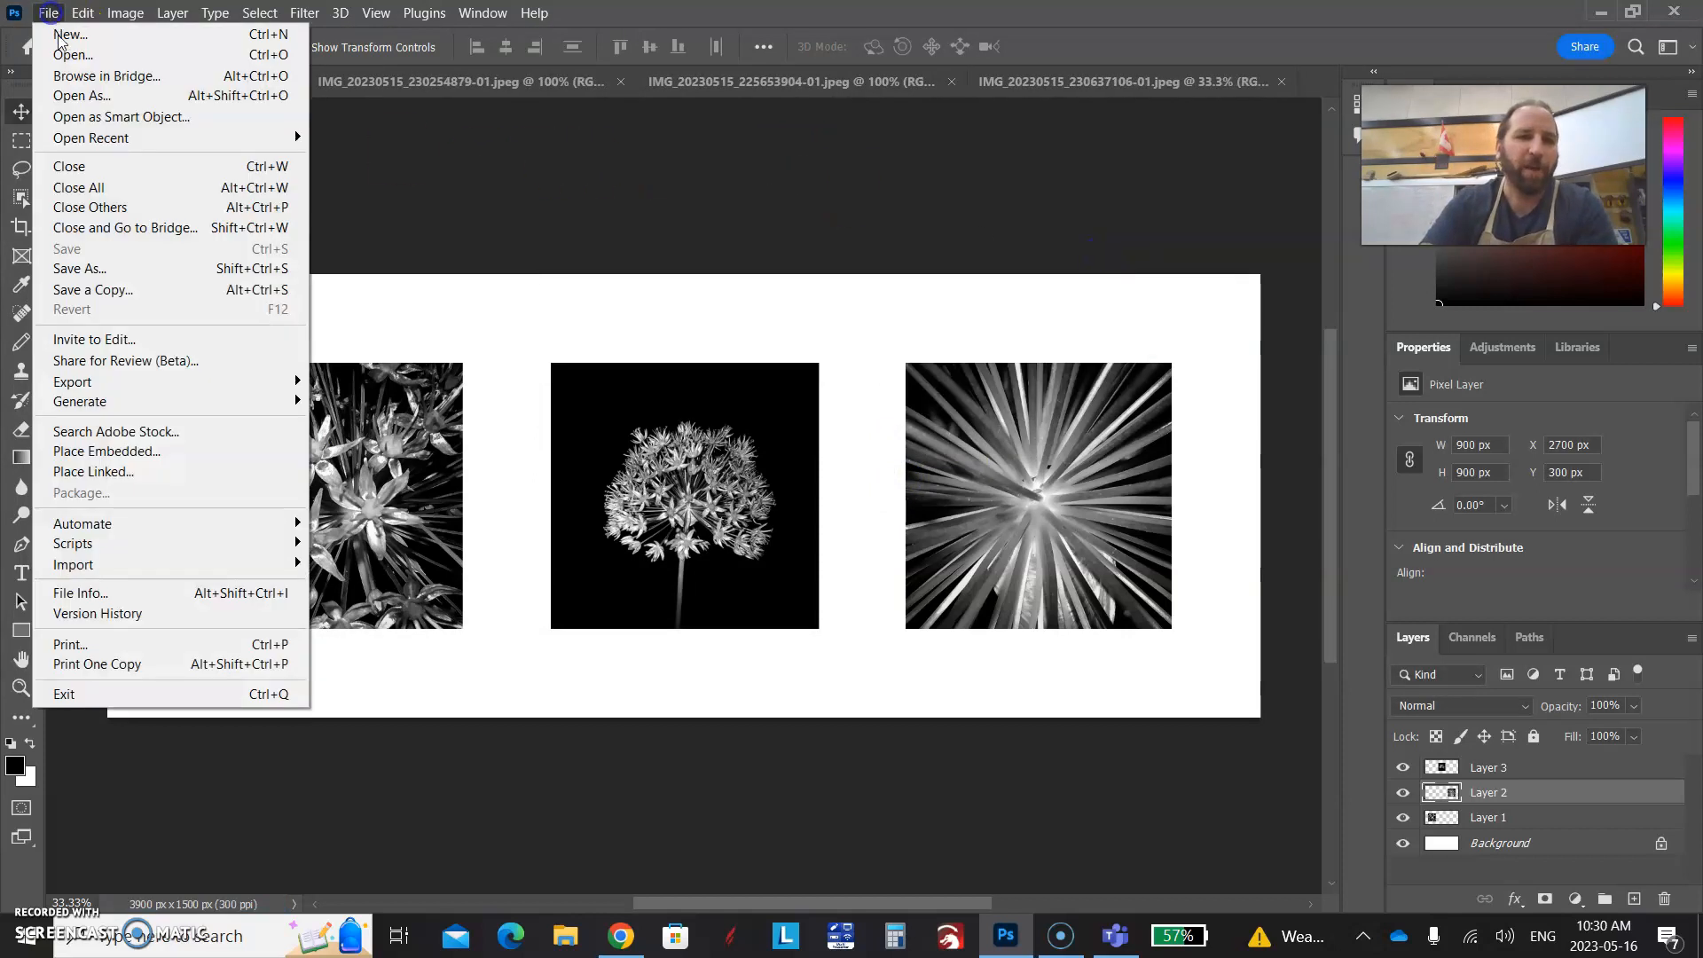
left_click(152, 273)
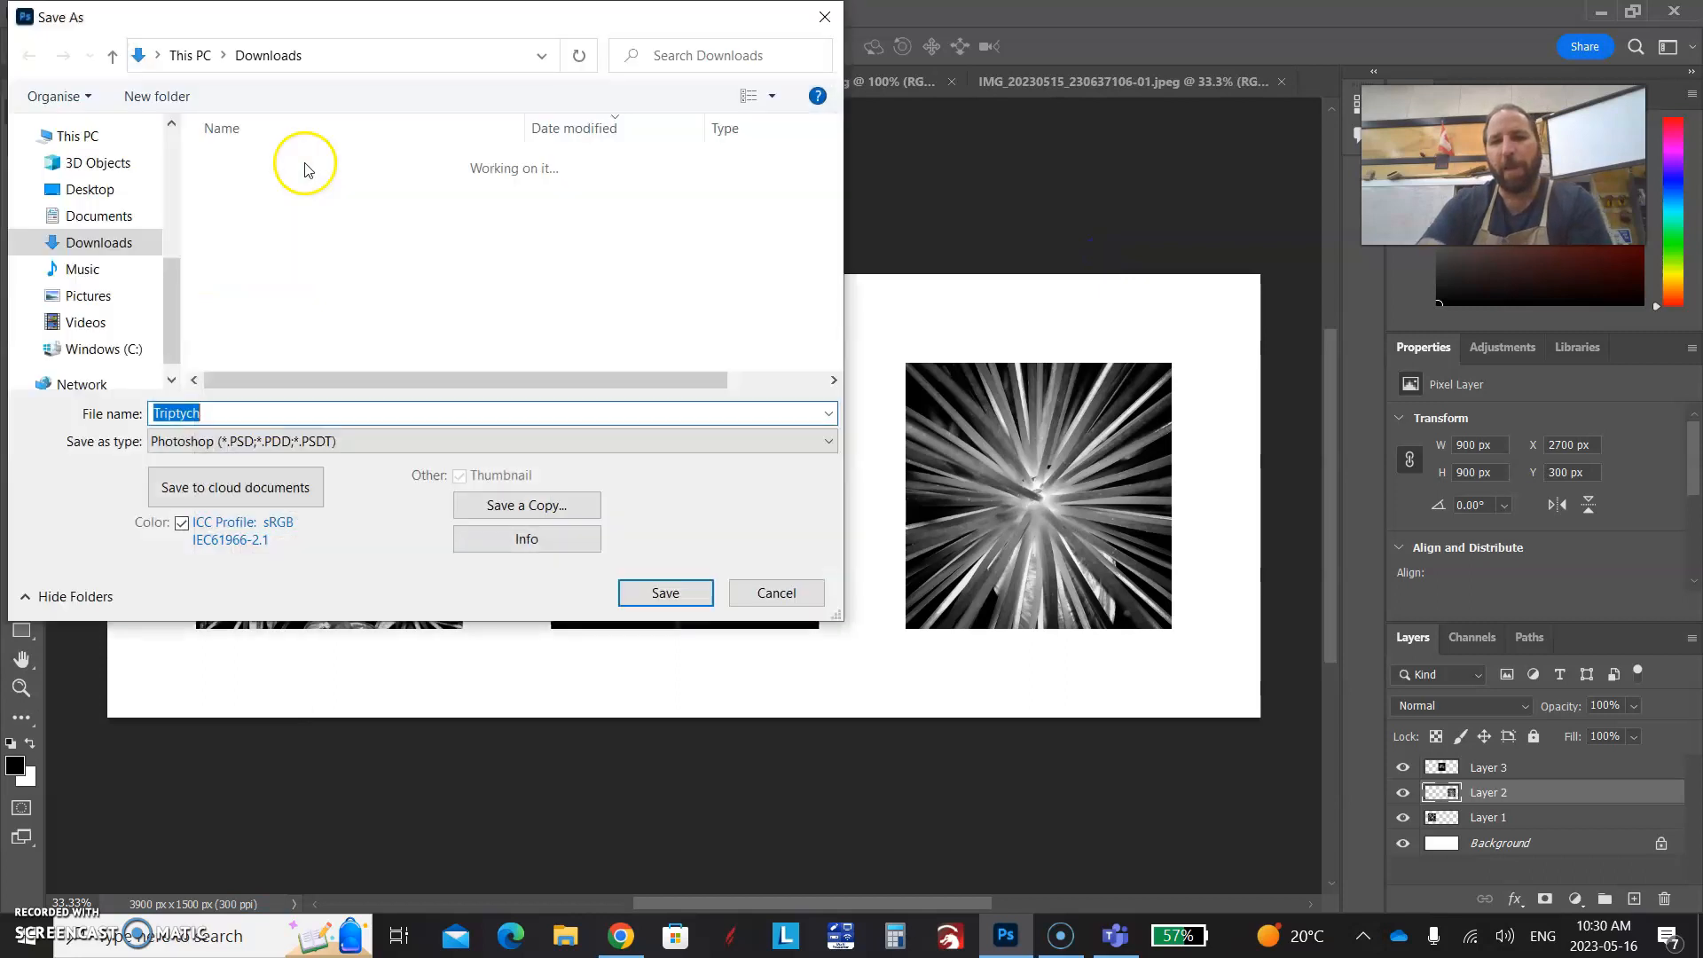
left_click(293, 441)
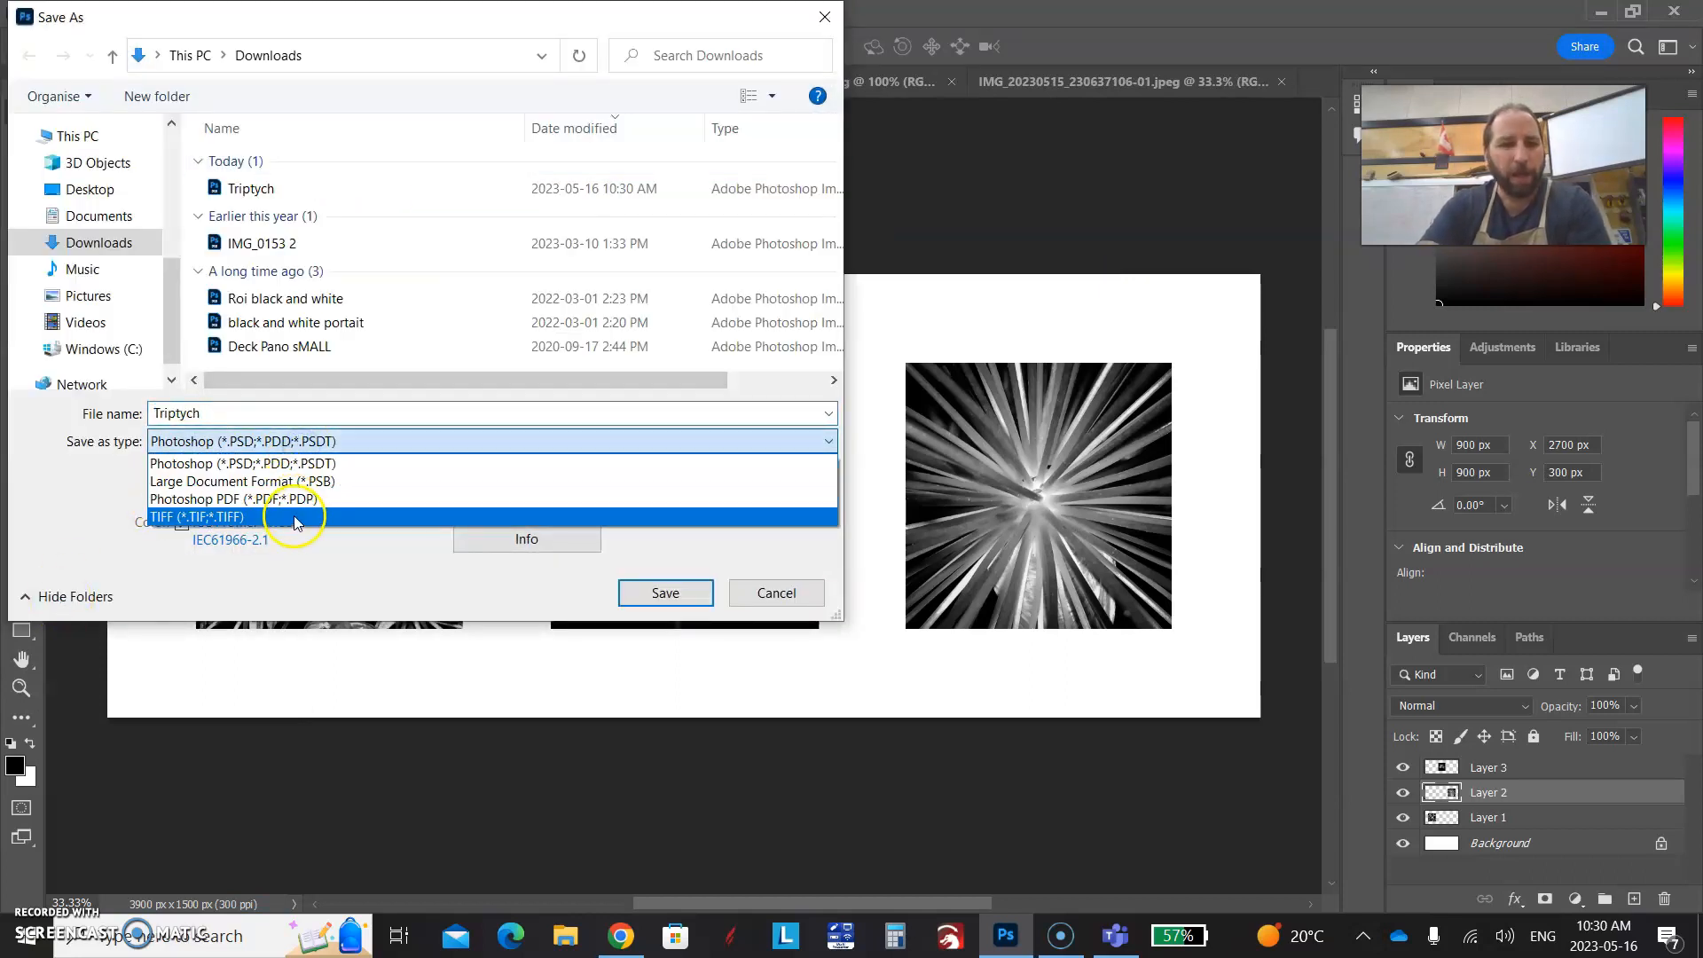
left_click(99, 487)
left_click(463, 446)
left_click(774, 593)
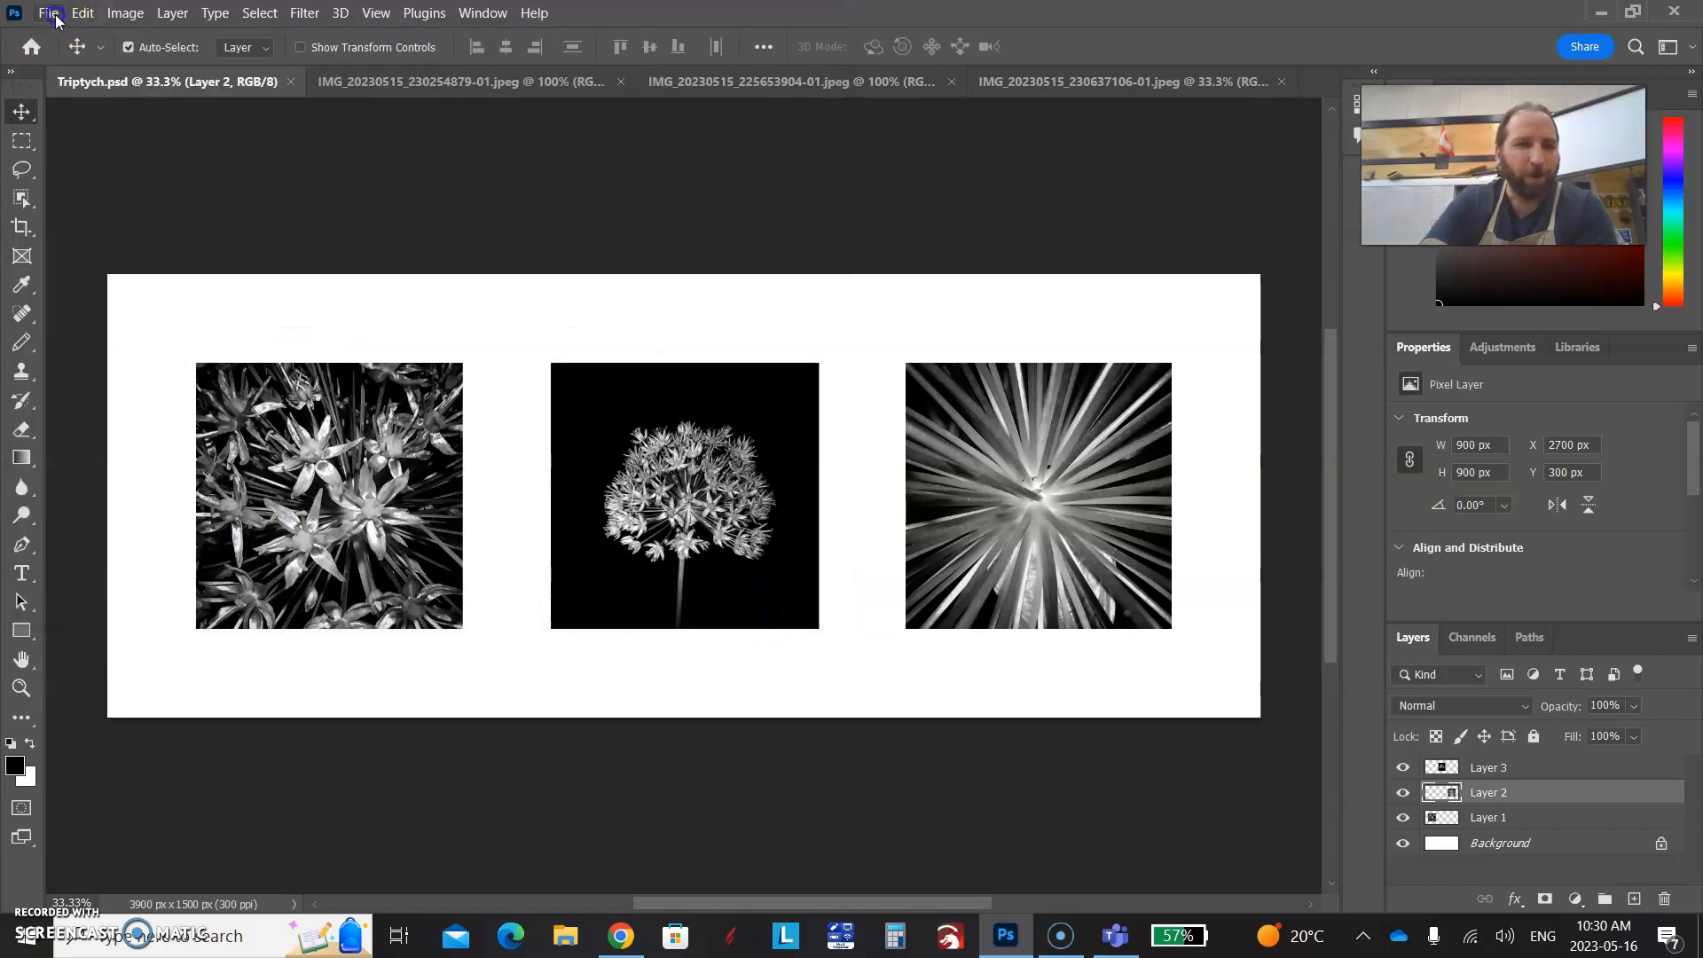
Set up a copy of the document for saving in Downloads as a JPEG named Triptych1
left_click(50, 12)
left_click(153, 292)
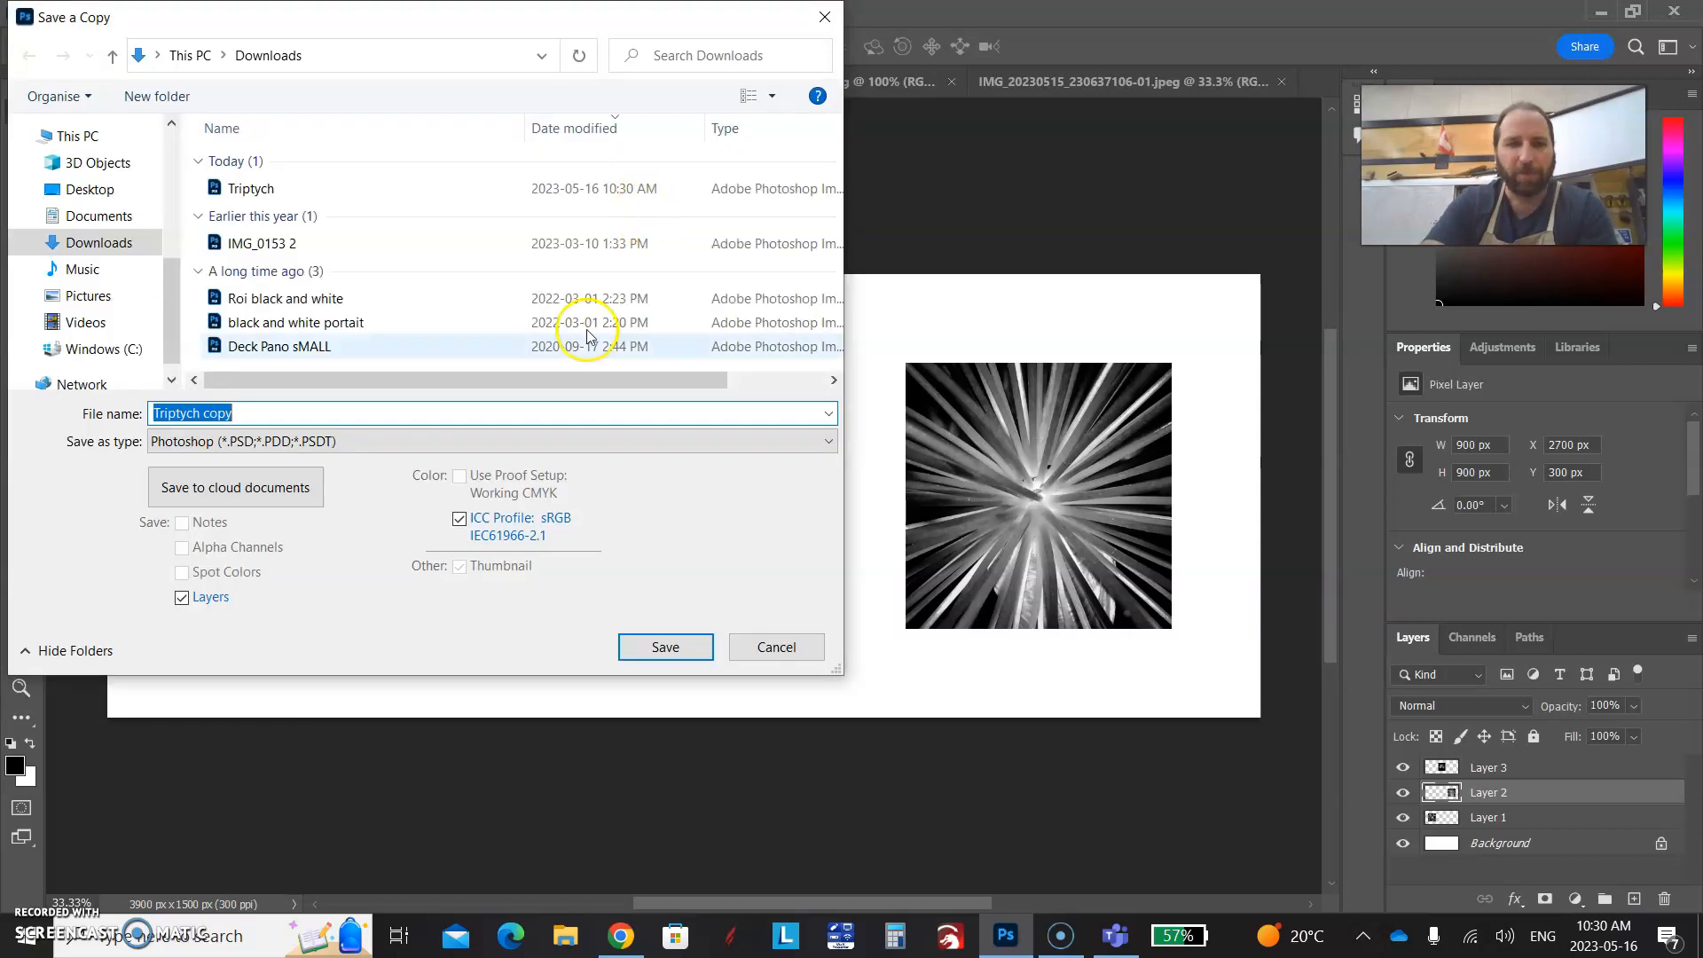
left_click(531, 441)
left_click(502, 622)
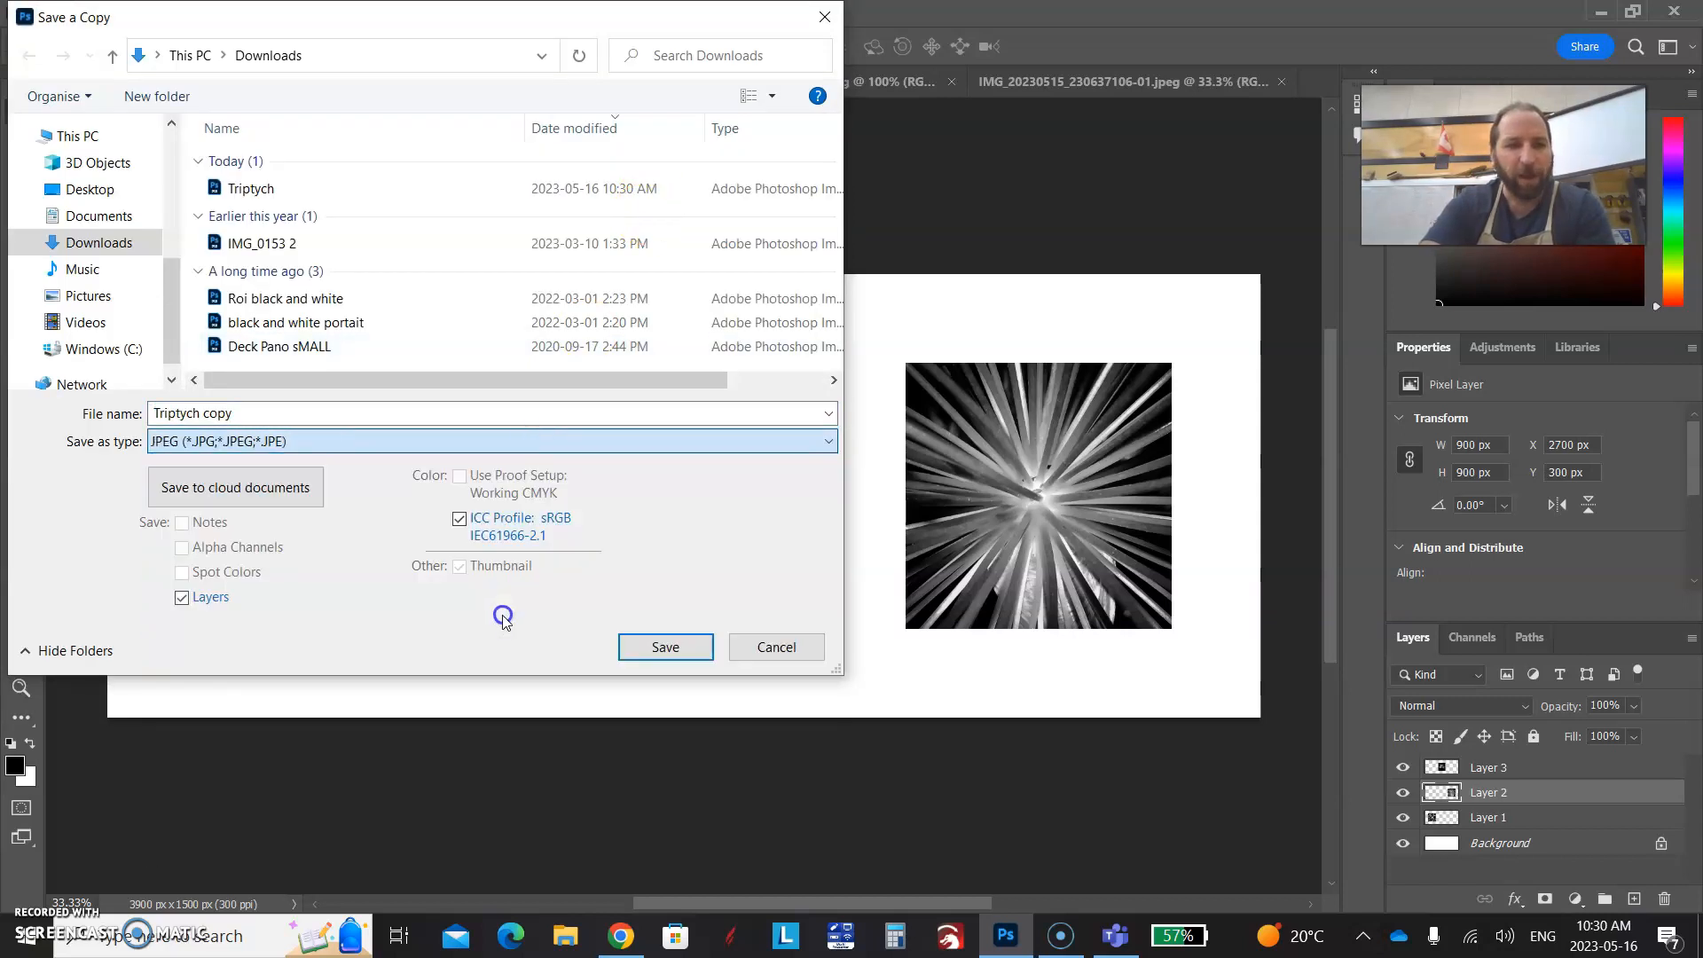
double_click(207, 412)
left_click(329, 404)
key("BackSpace")
key("BackSpace")
key("BackSpace")
key("BackSpace")
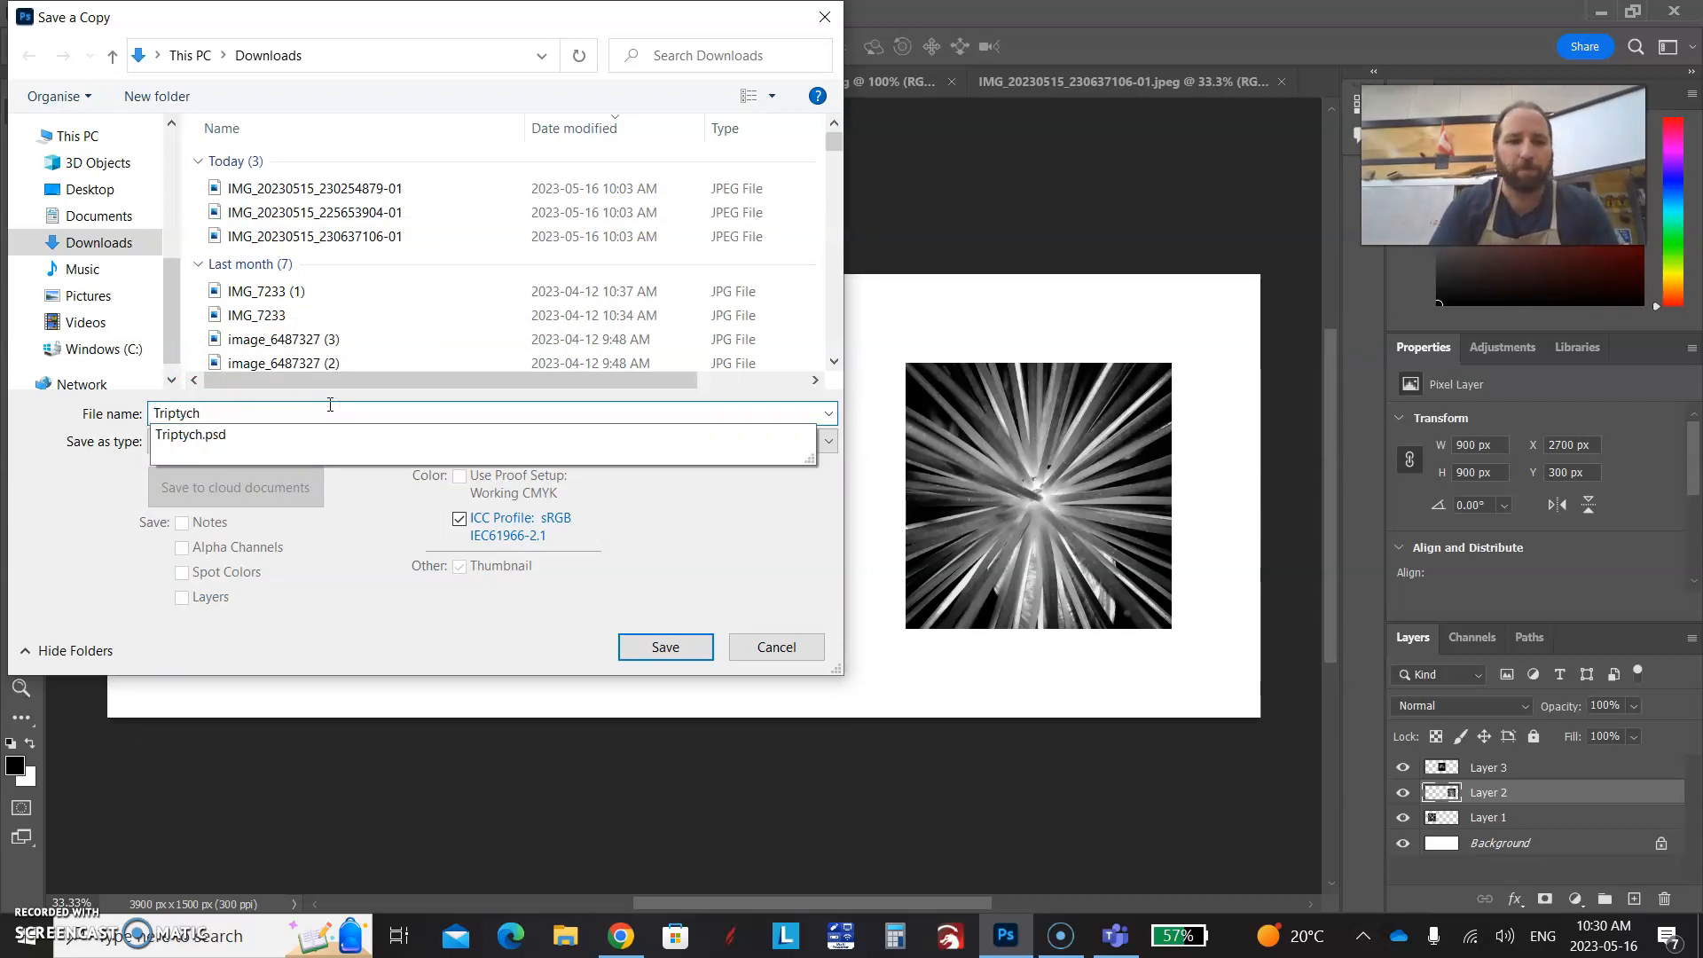
type("1")
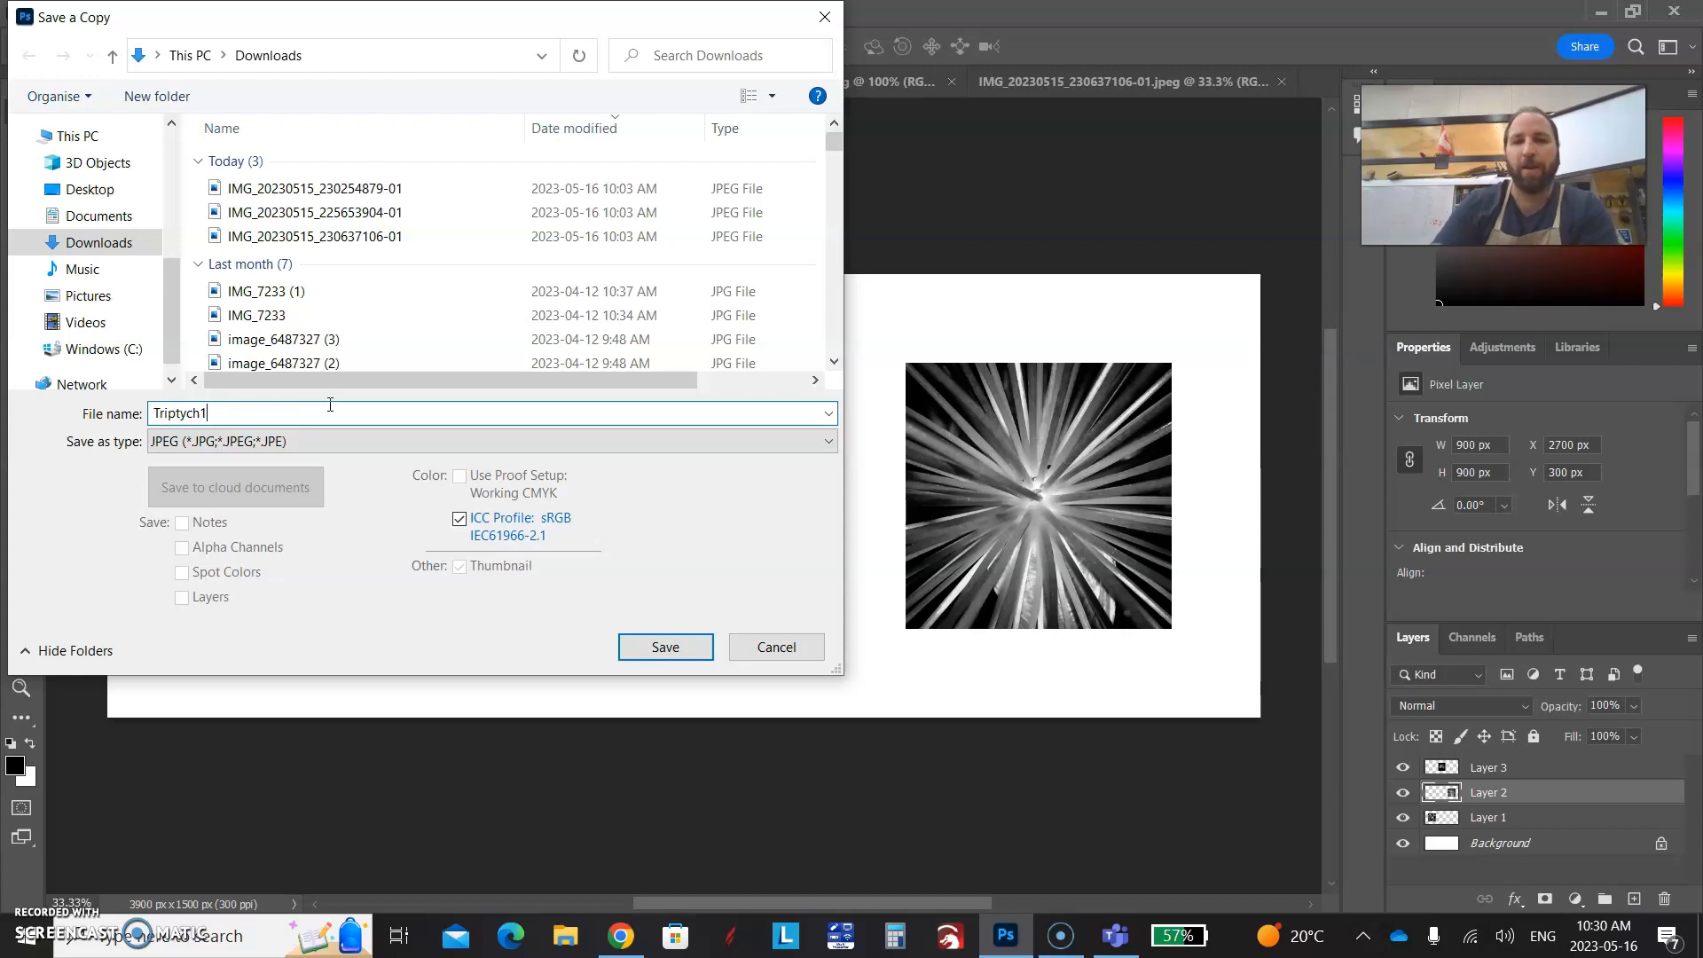
Save the JPEG copy at Maximum quality, level 12
left_click(665, 647)
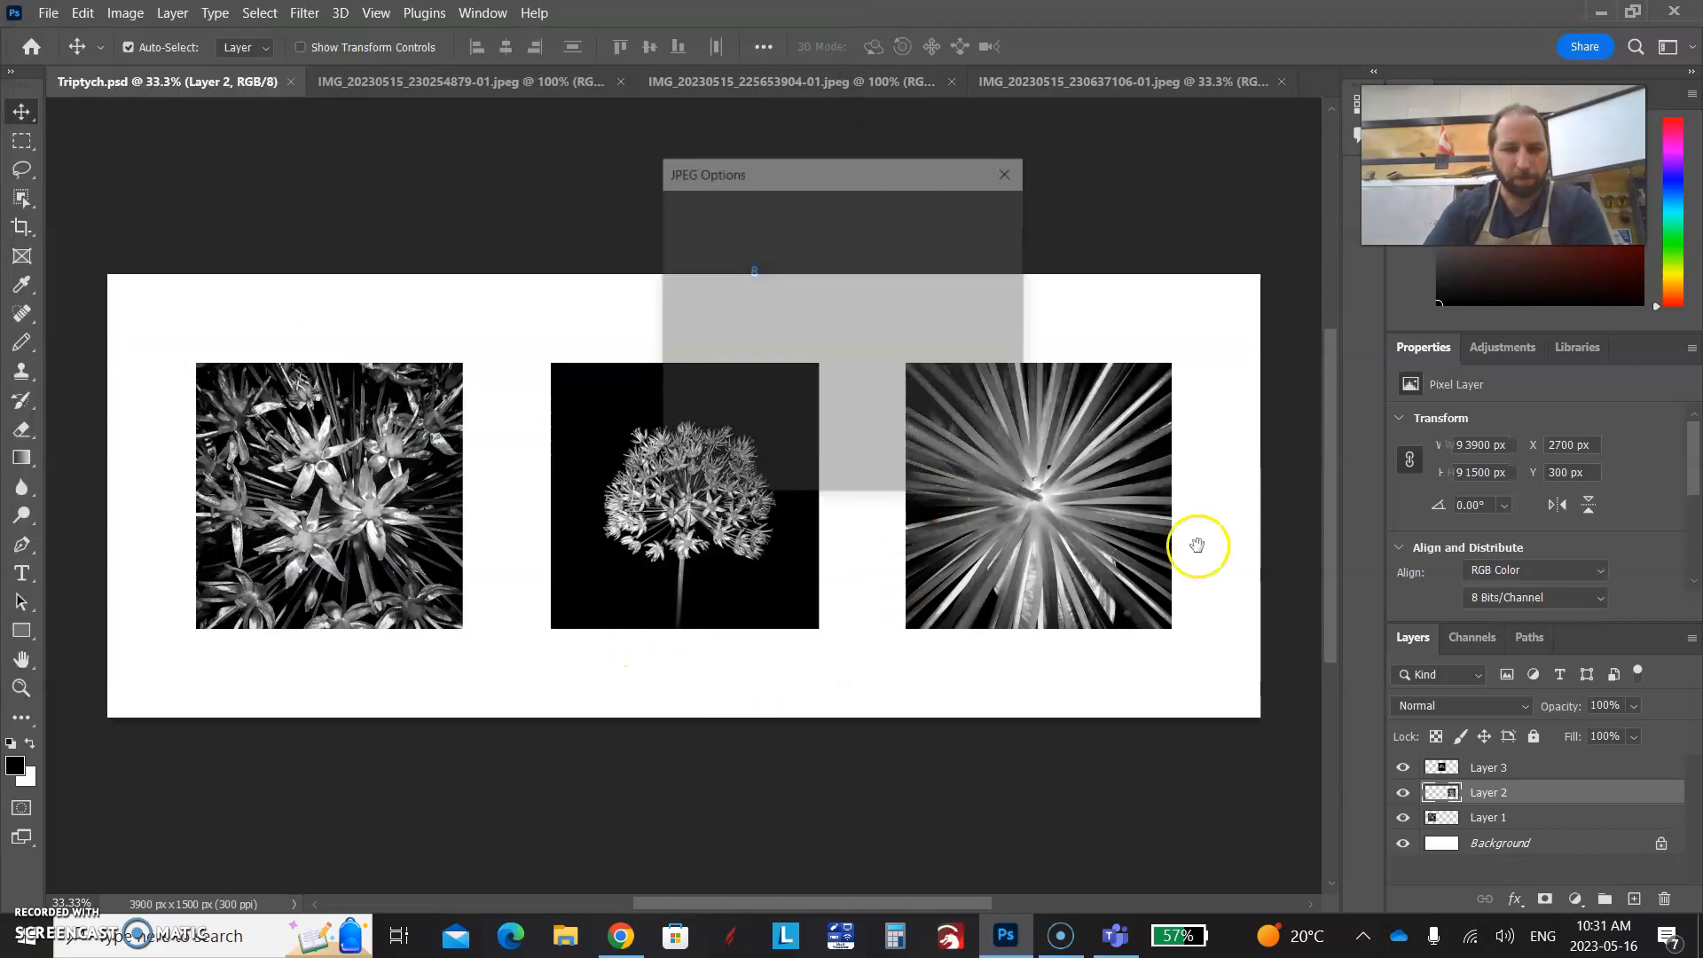
left_click_drag(825, 313, 923, 326)
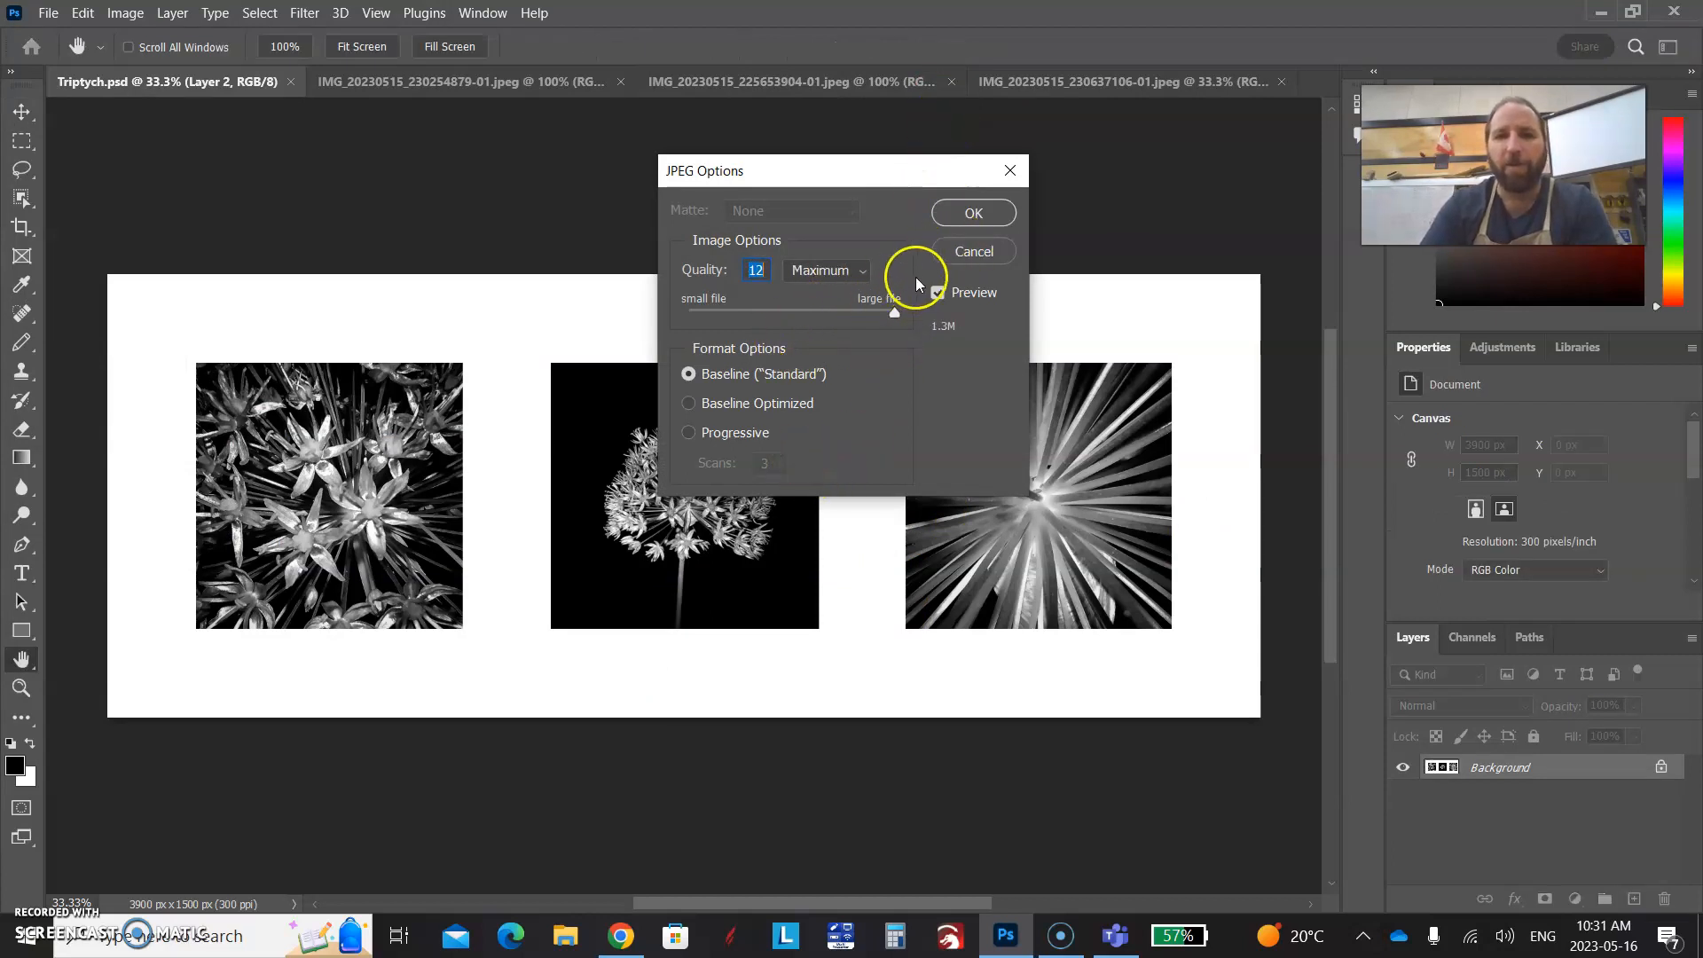
left_click(987, 206)
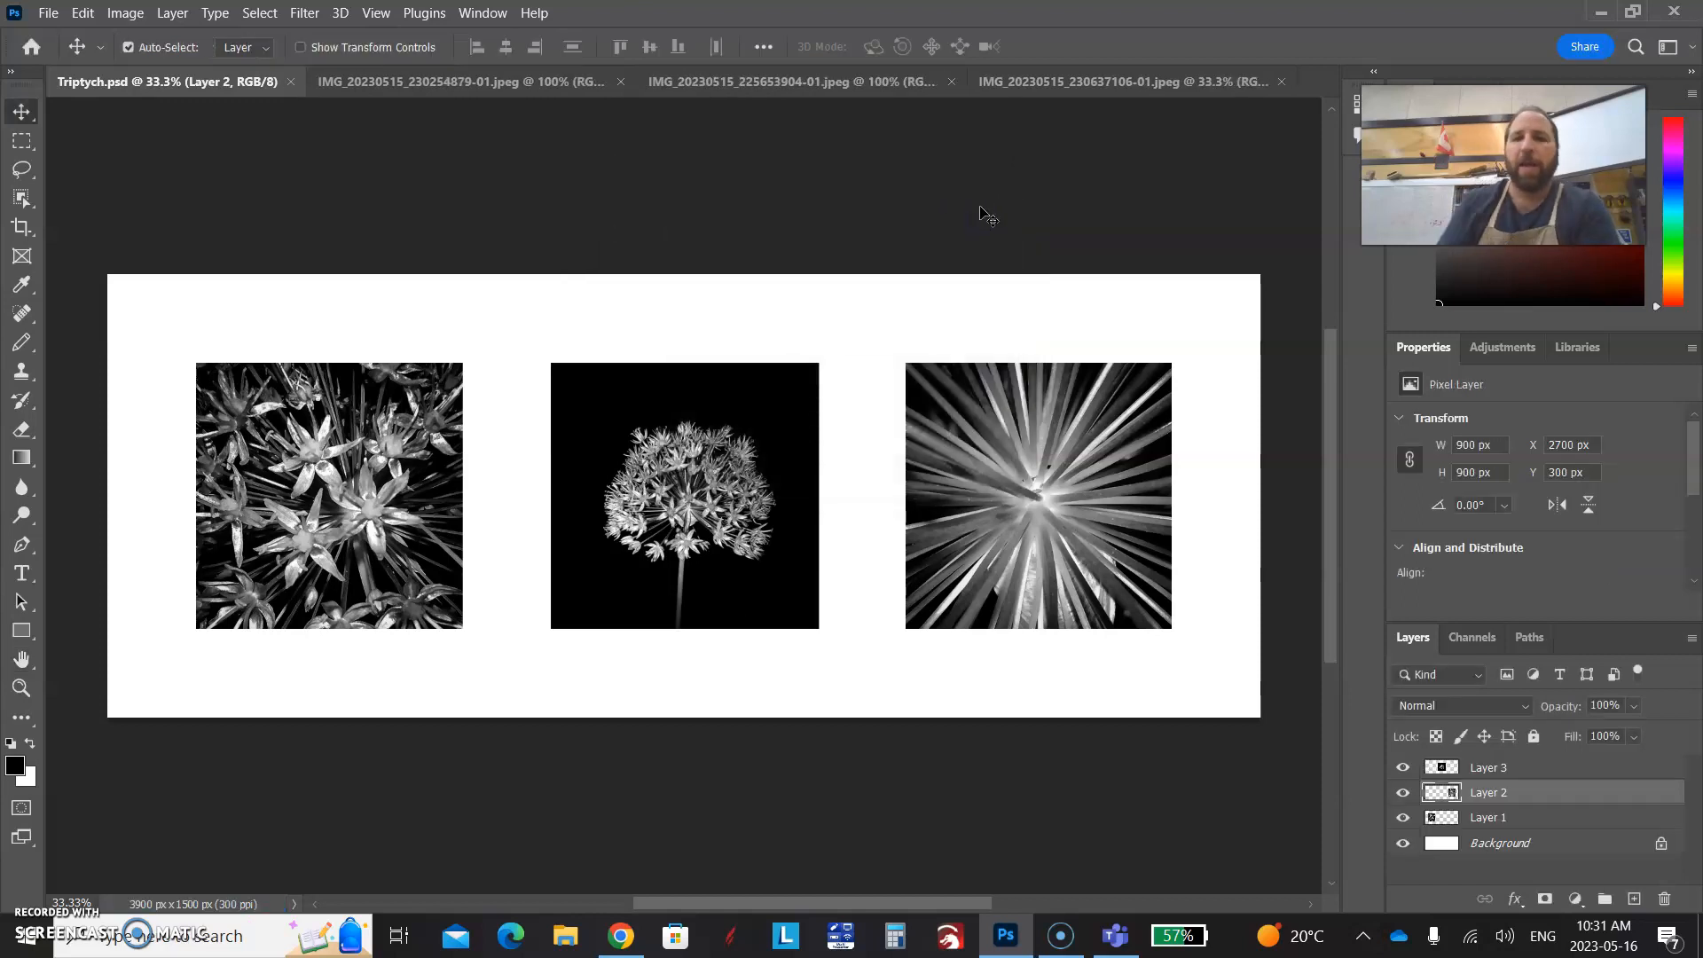